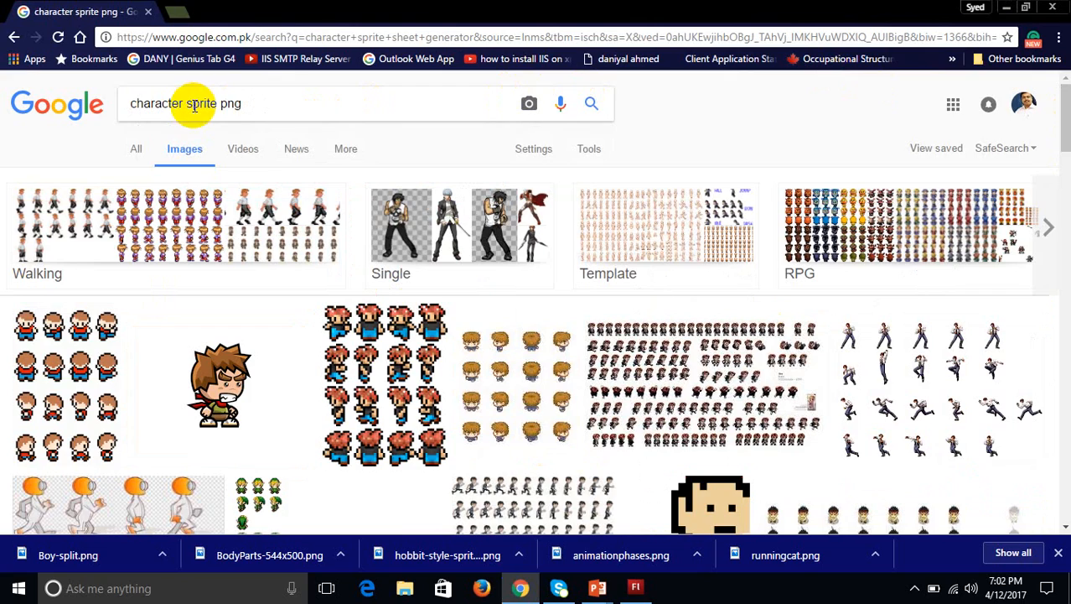
Browse the character sprite image results and switch to Adobe Flash.
left_click_drag(1063, 126, 1062, 222)
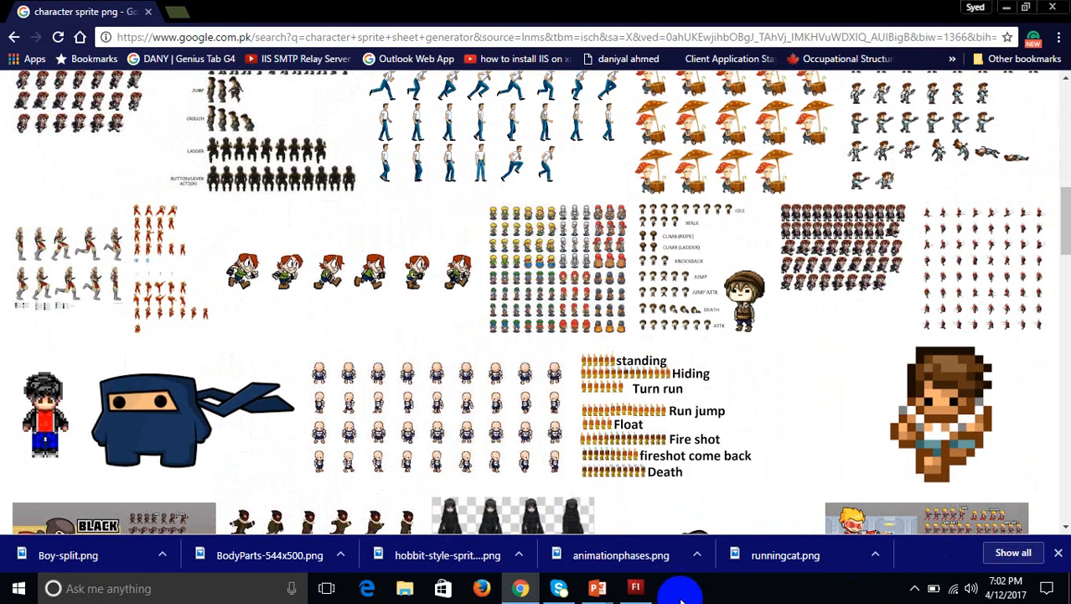
left_click(643, 589)
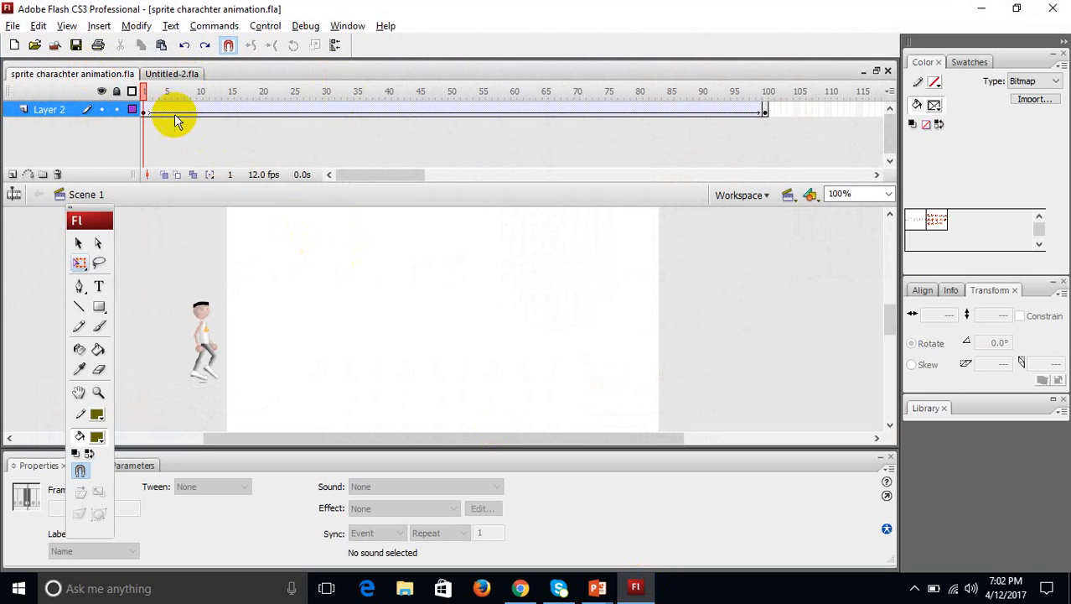
Inspect the walk frames inside the boy's nested symbols in sprite charachter animation.fla, and test the movie from Scene 1.
left_click(204, 322)
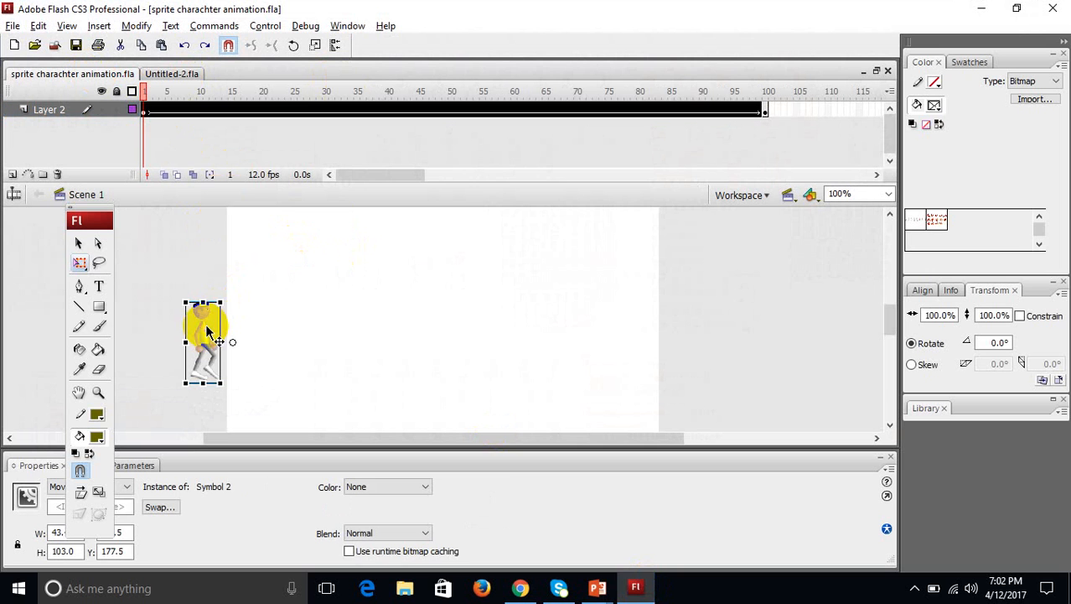
double_click(197, 320)
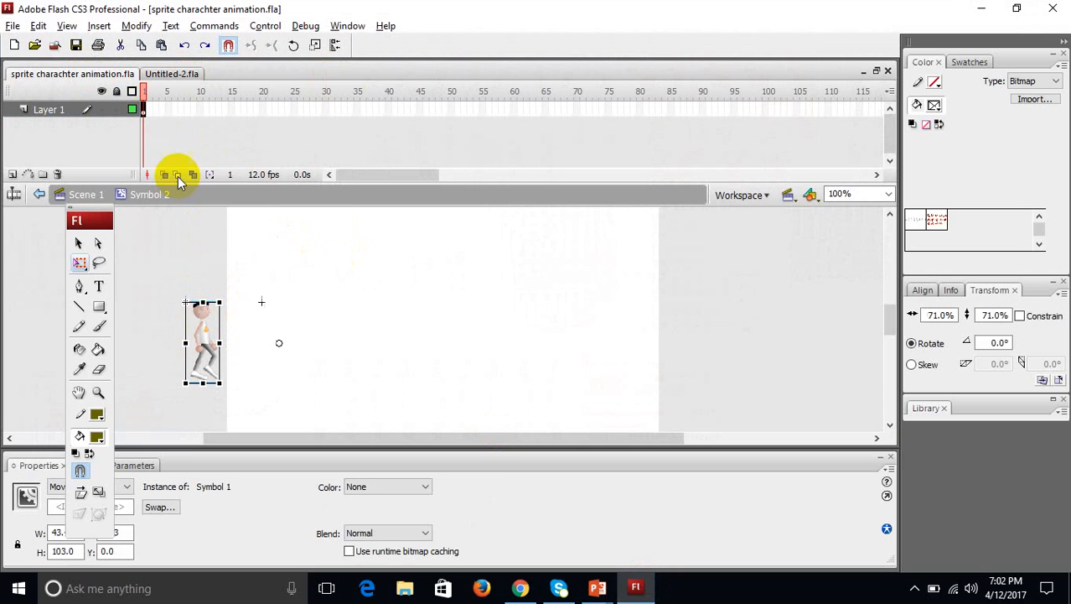
double_click(215, 328)
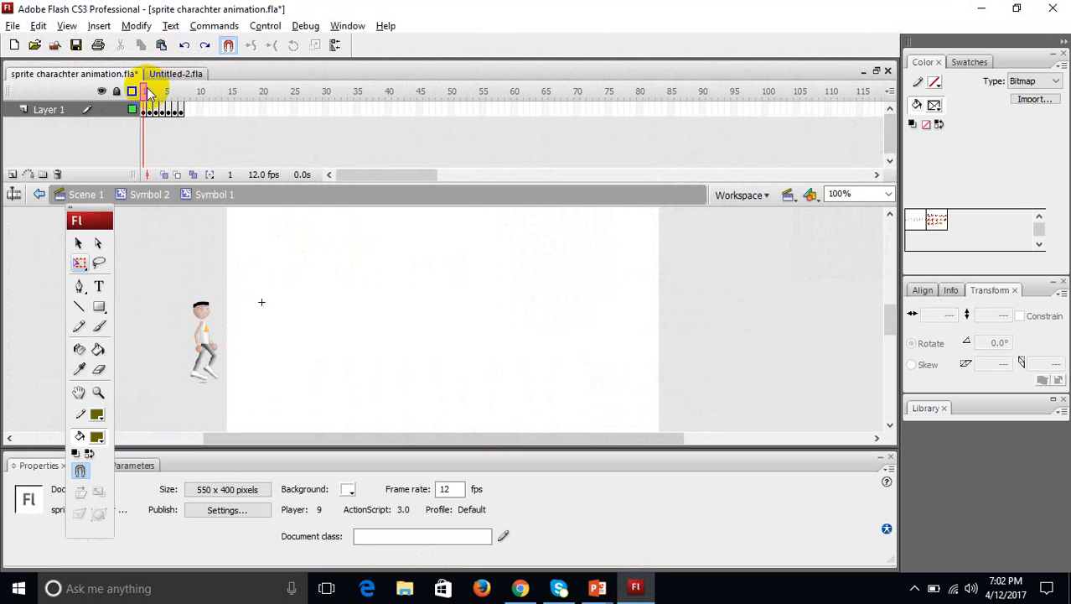
left_click(157, 90)
left_click_drag(157, 90, 115, 90)
left_click(84, 194)
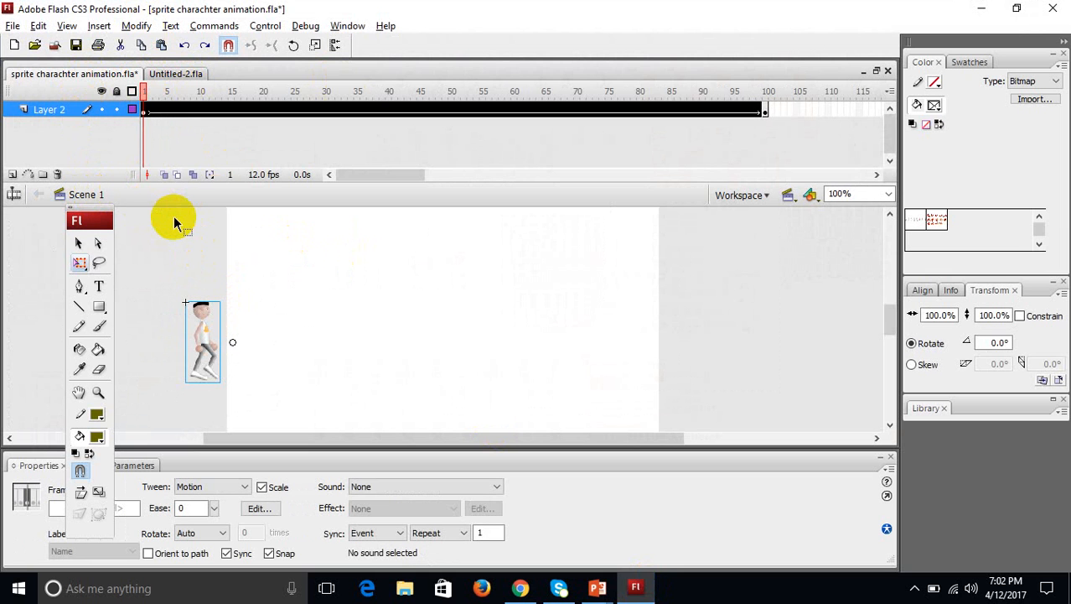
key("ctrl+Return")
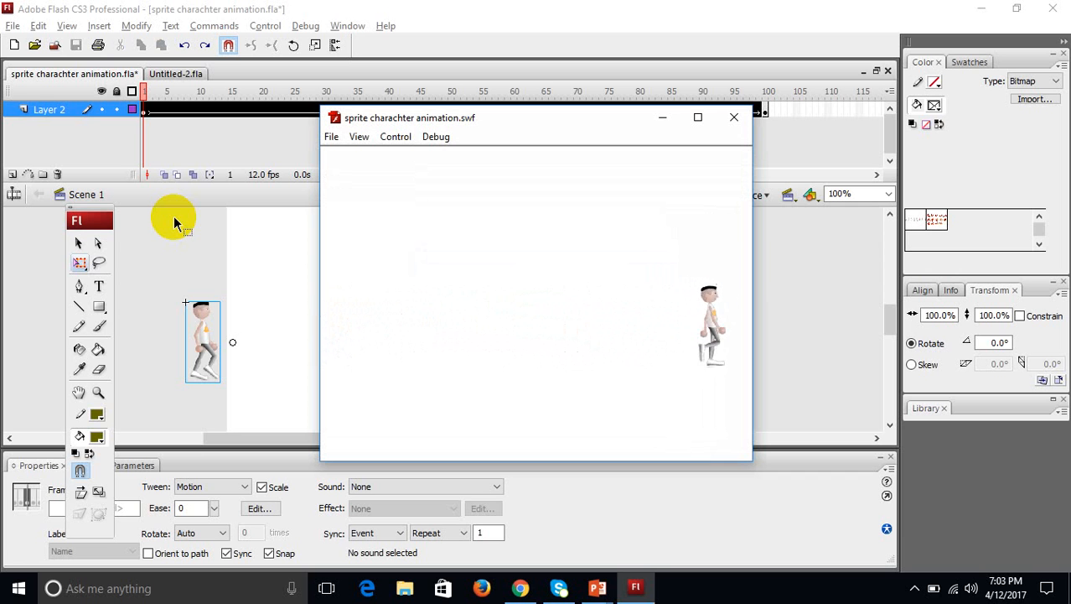
left_click(734, 118)
In Untitled-2.fla, inspect the frames inside the sword-carrying character's nested symbols, and test the movie from Scene 1.
left_click(174, 75)
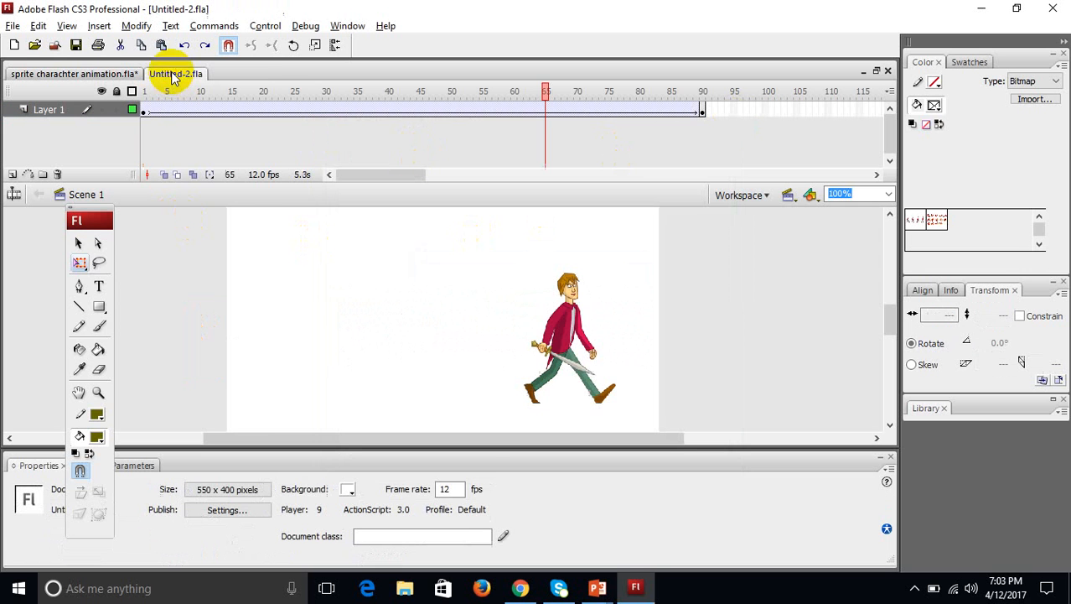
left_click(515, 92)
left_click_drag(516, 93, 152, 132)
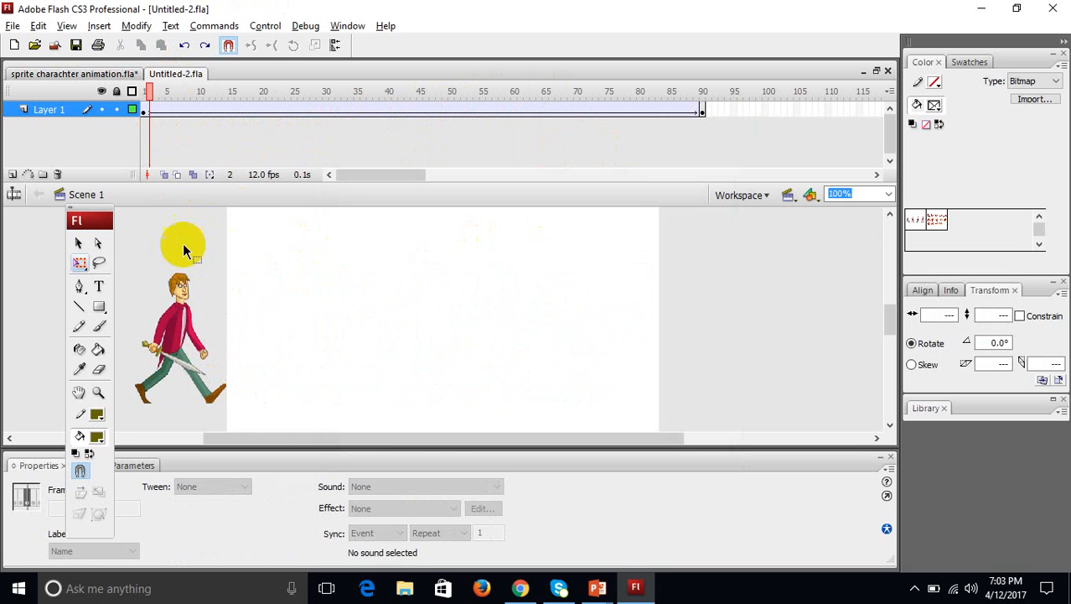
double_click(183, 334)
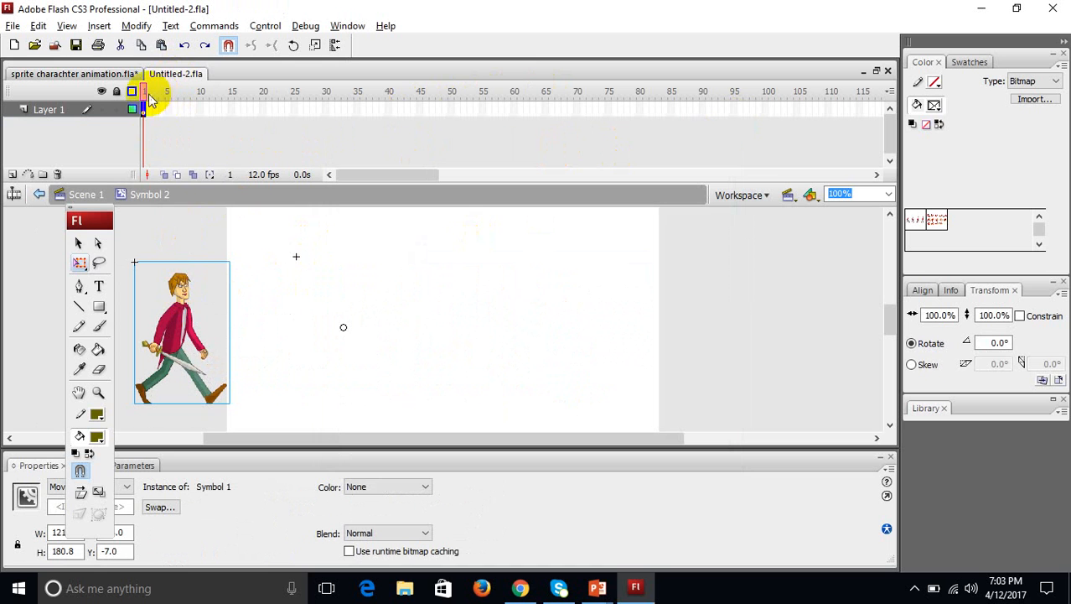
double_click(193, 310)
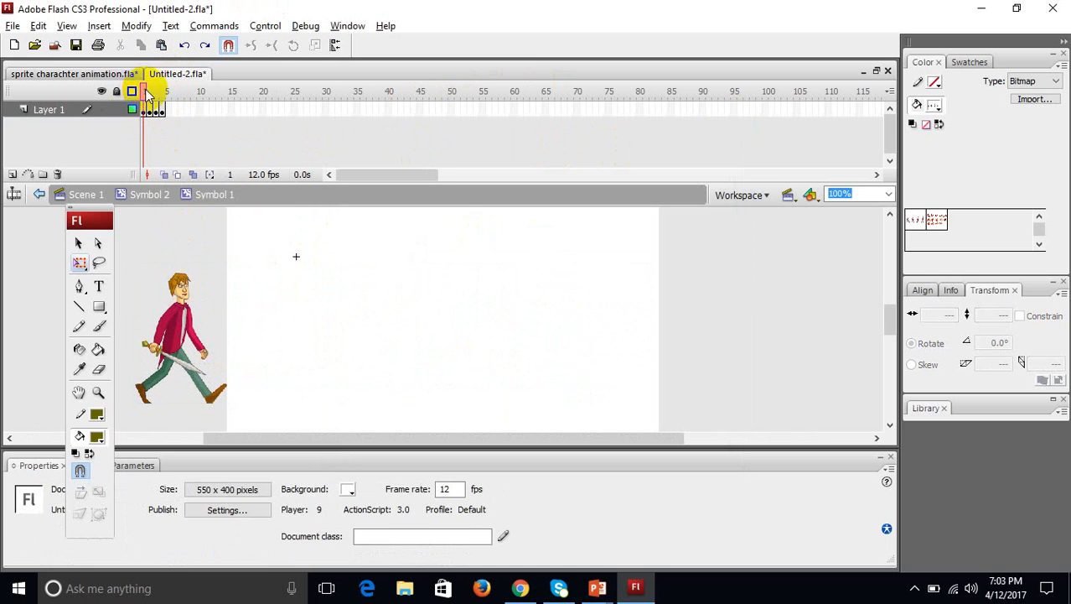
mouse_move(146, 90)
left_mouse_down()
mouse_move(172, 91)
mouse_move(141, 91)
left_mouse_up()
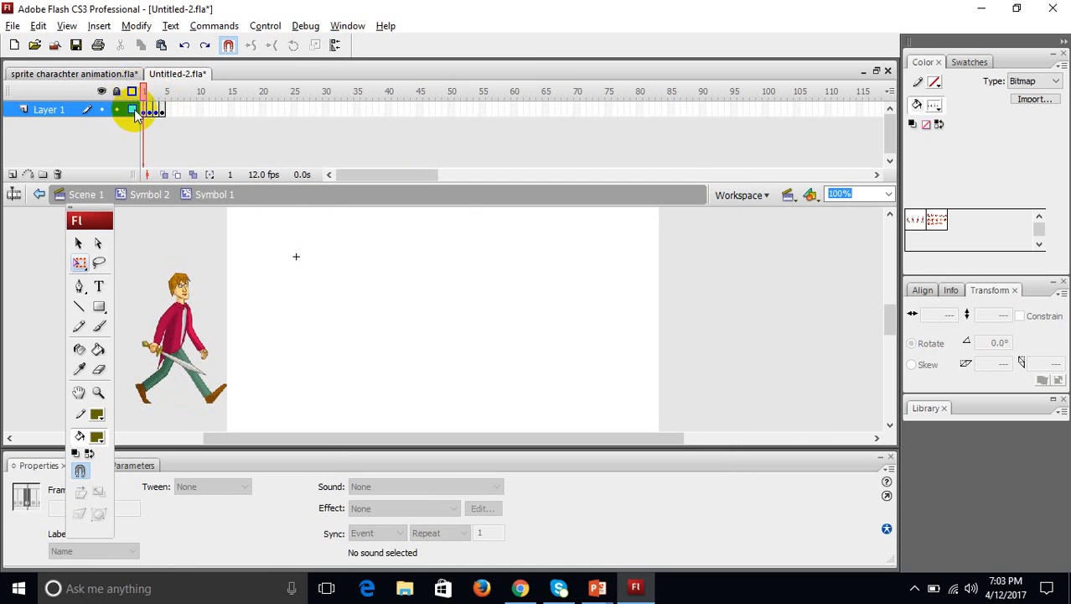
left_click(101, 195)
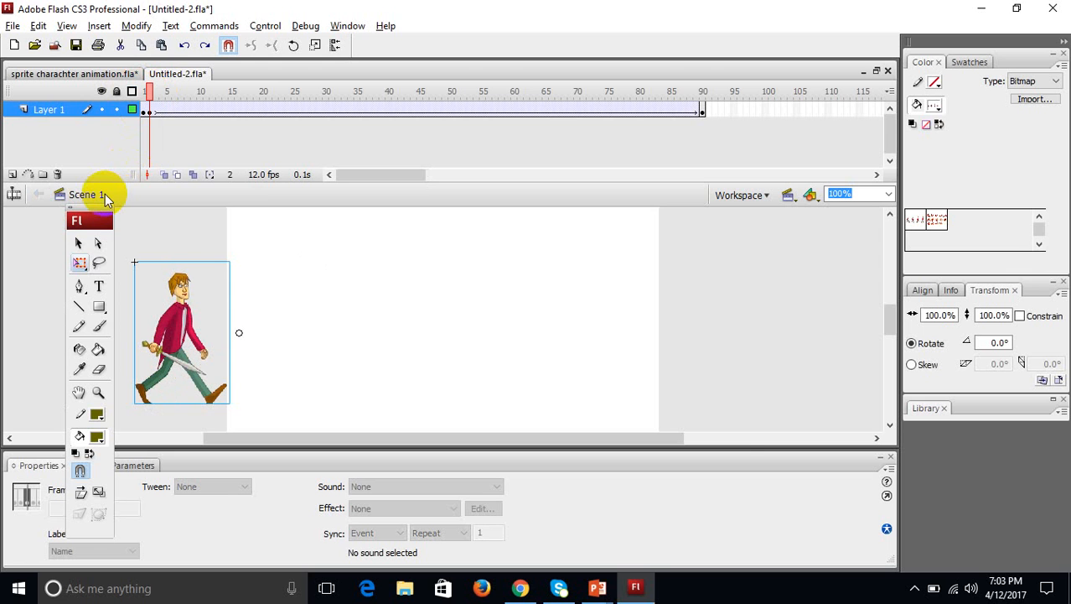
key("ctrl+Return")
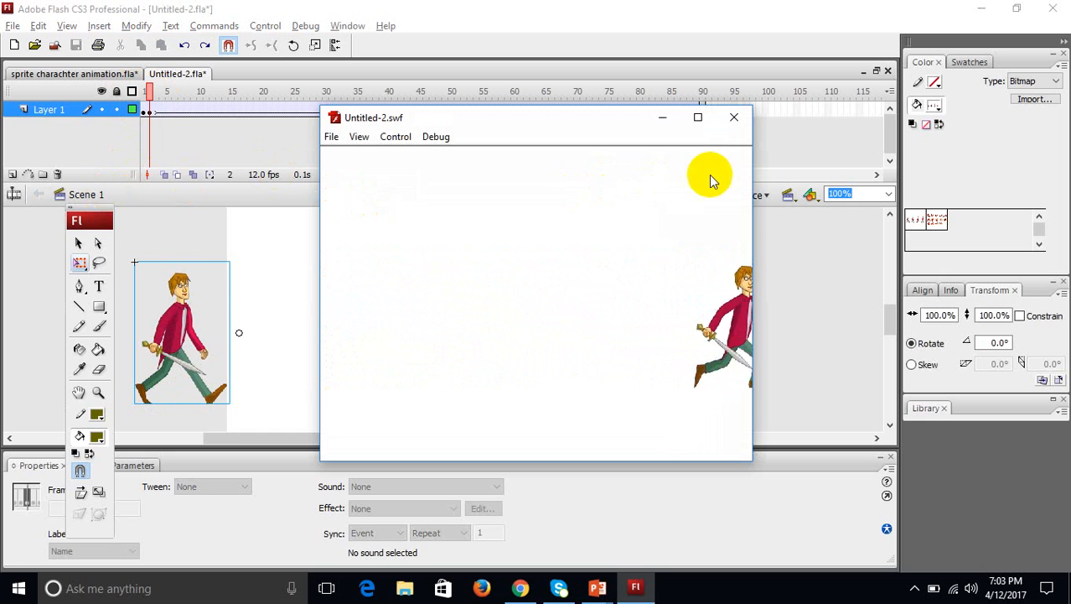
left_click(733, 118)
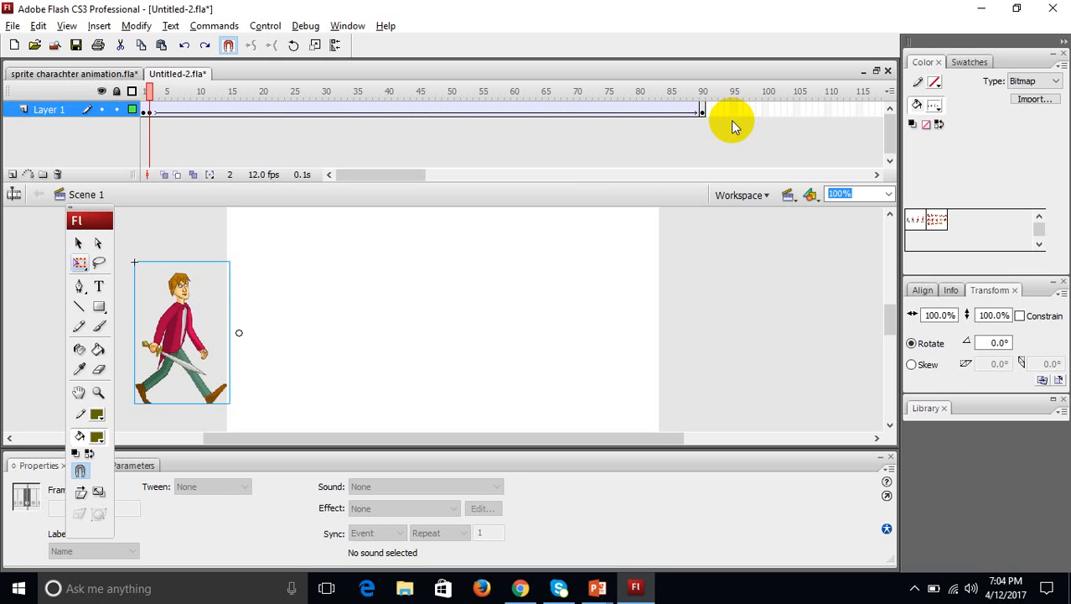
Create a new Flash File (ActionScript 3.0) document and fit its whole stage in view.
key("ctrl+n")
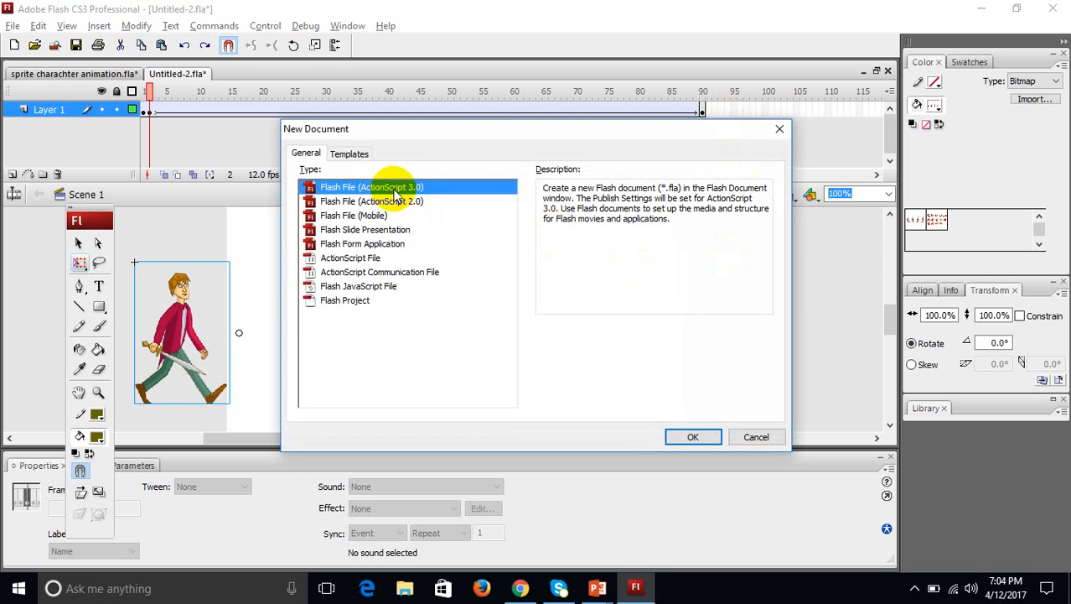
left_click(683, 435)
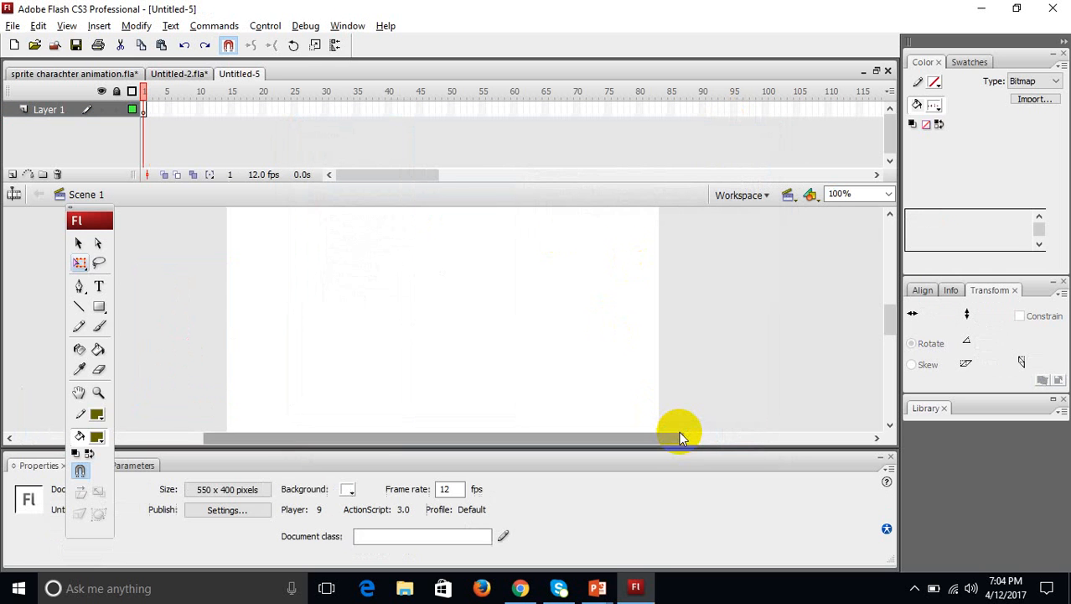
key("ctrl+2")
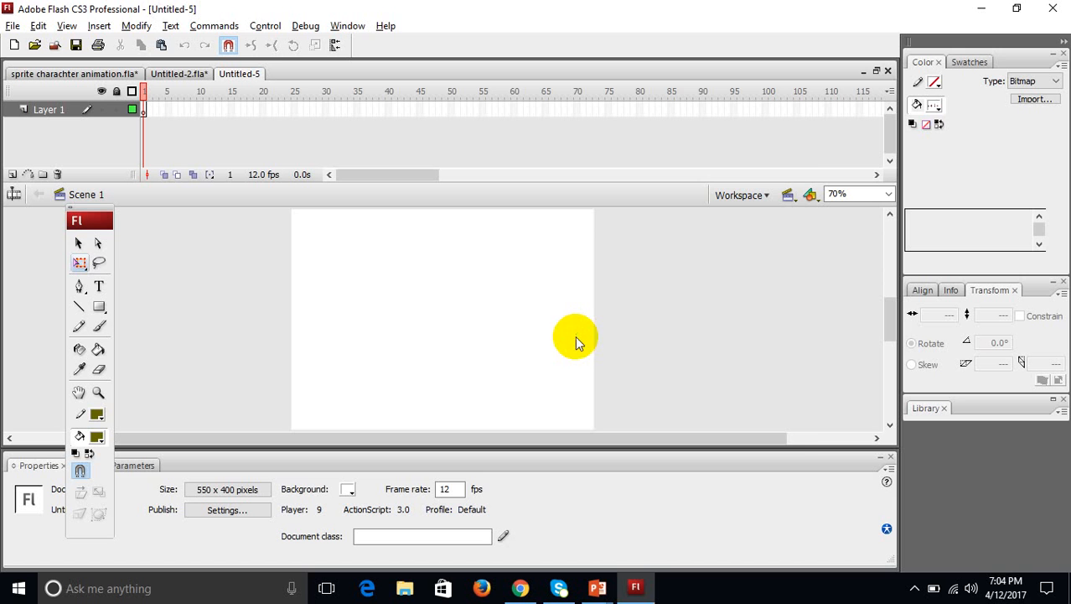
Import animationphases.png from the Sprite folder and move the sprite sheet to extend past both sides of the stage, at Y about 56.
key("ctrl+r")
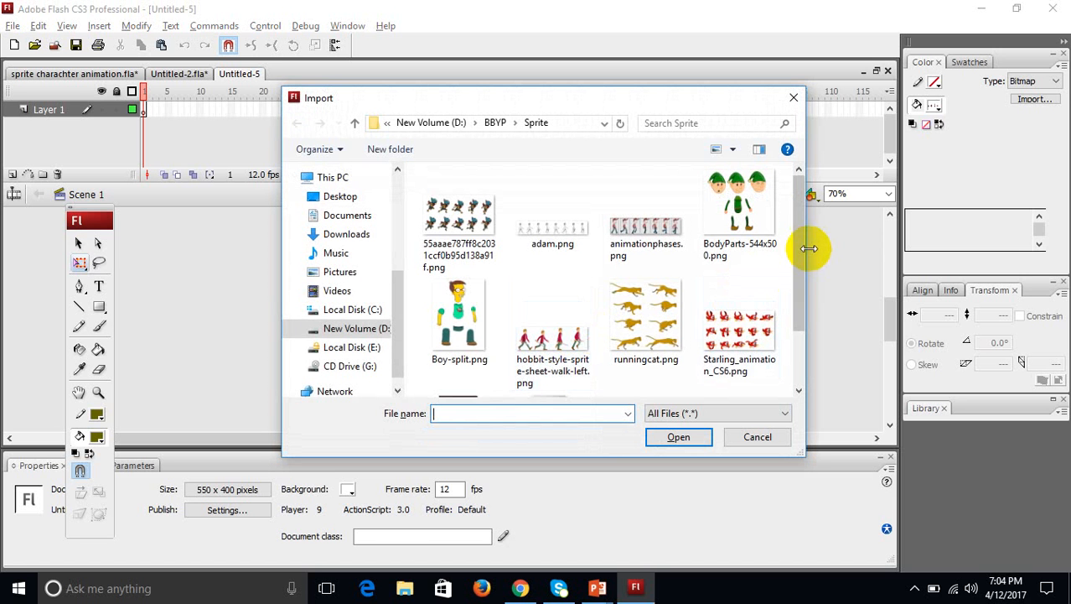
mouse_move(801, 232)
left_mouse_down()
mouse_move(789, 289)
mouse_move(801, 303)
mouse_move(784, 256)
mouse_move(793, 240)
left_mouse_up()
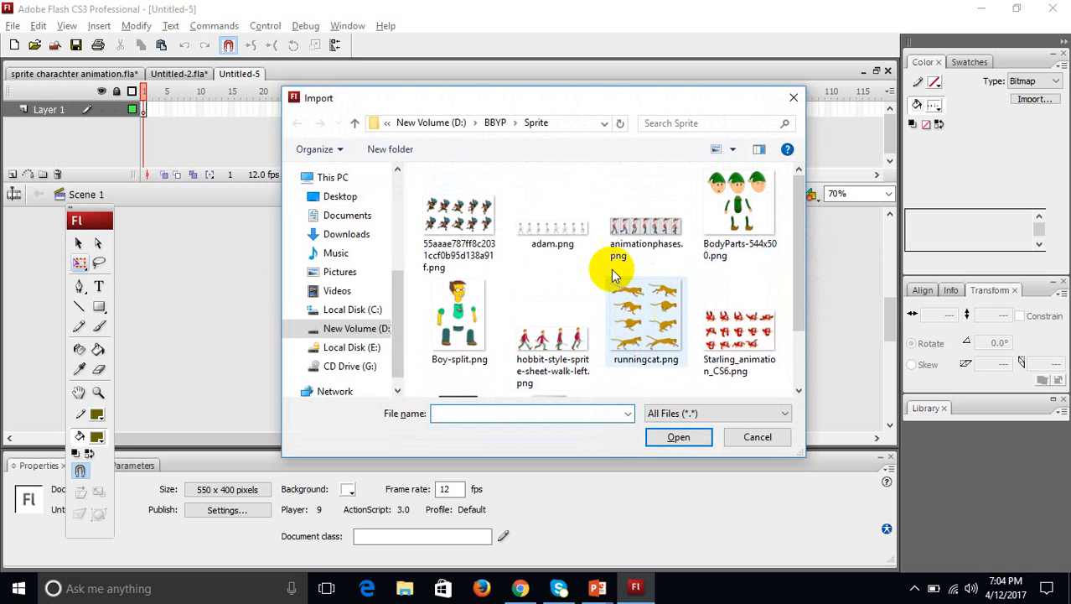
left_click(641, 222)
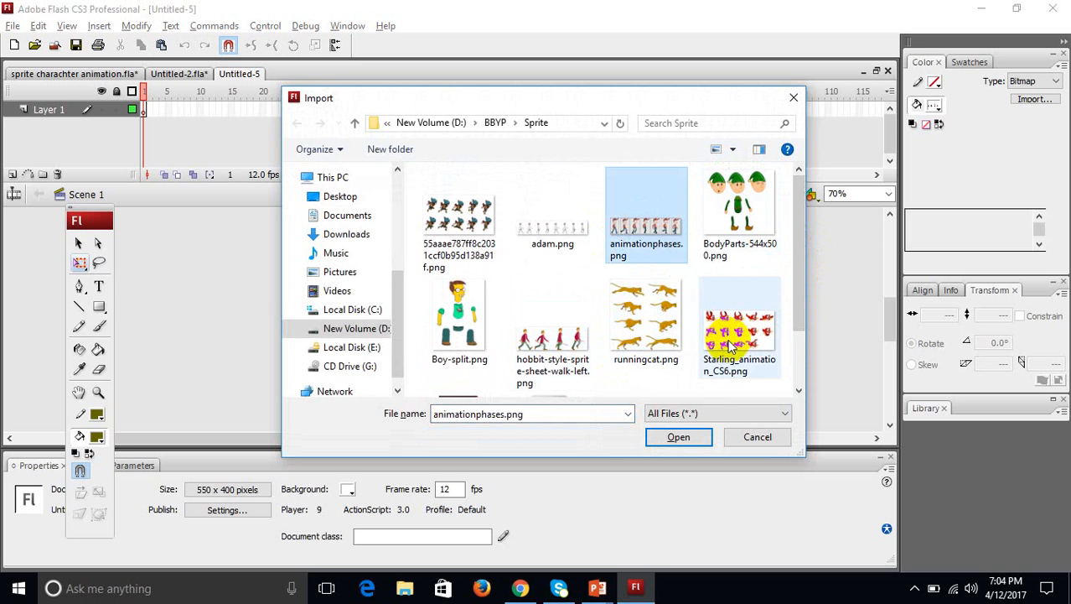
left_click(679, 437)
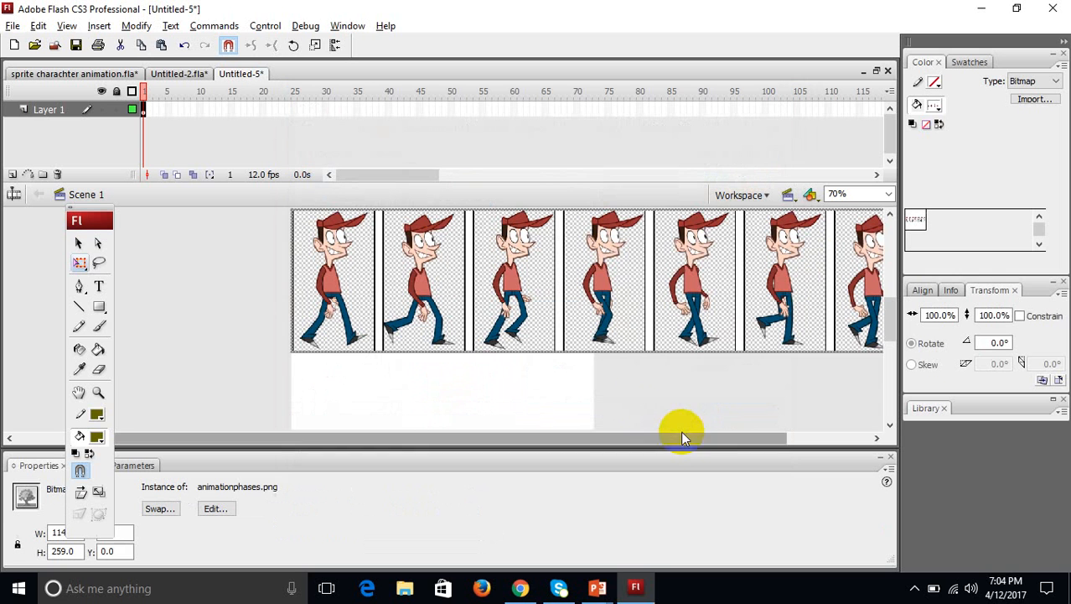
left_click_drag(563, 337, 624, 352)
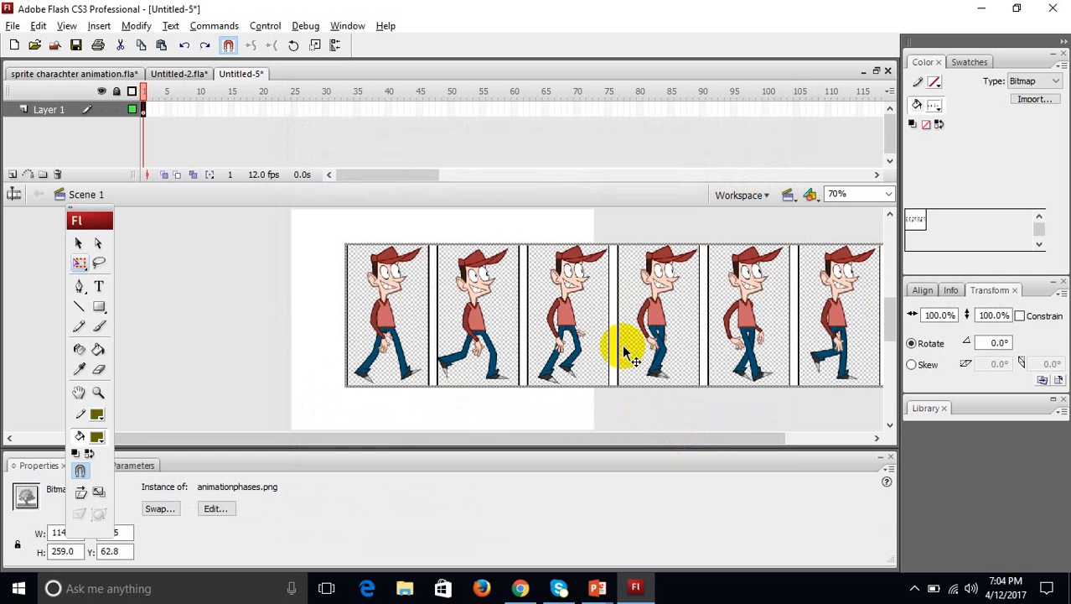
left_click_drag(523, 311, 455, 312)
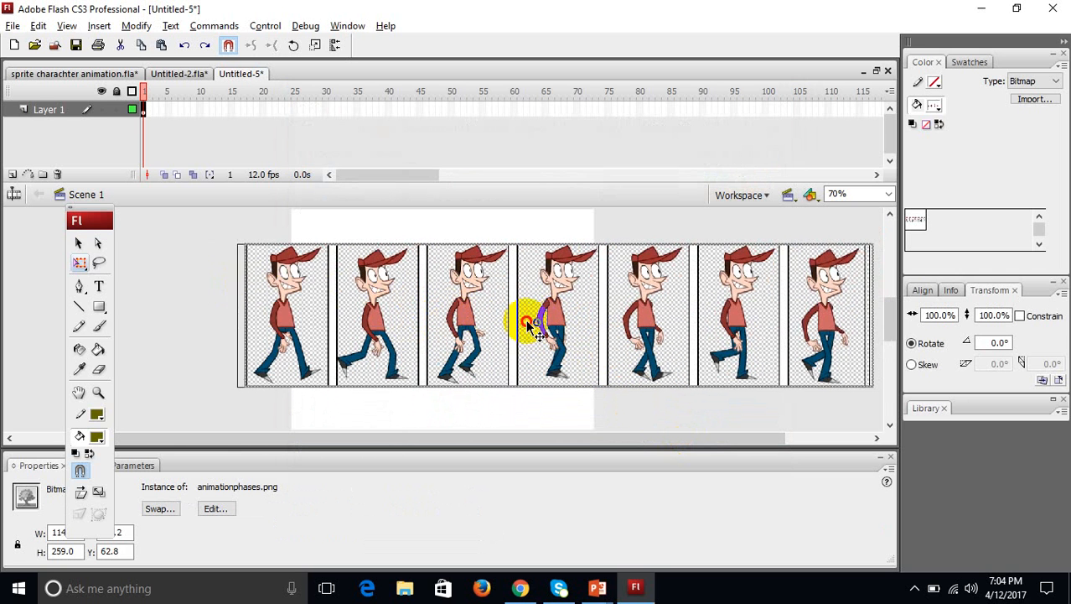
left_click_drag(529, 325, 499, 321)
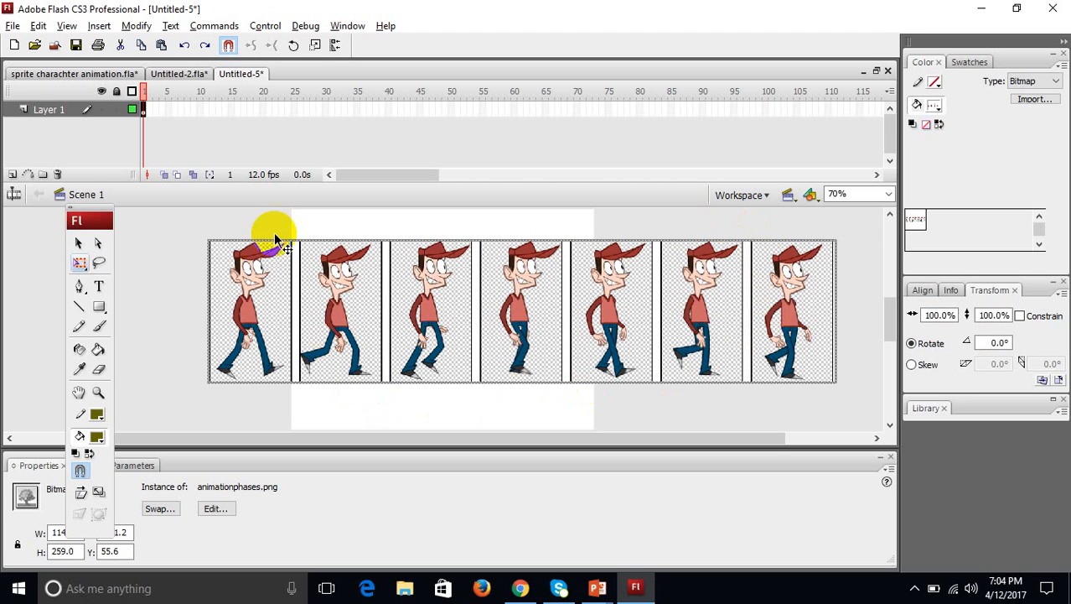
Break apart the imported sprite sheet bitmap into an editable shape.
left_click(134, 26)
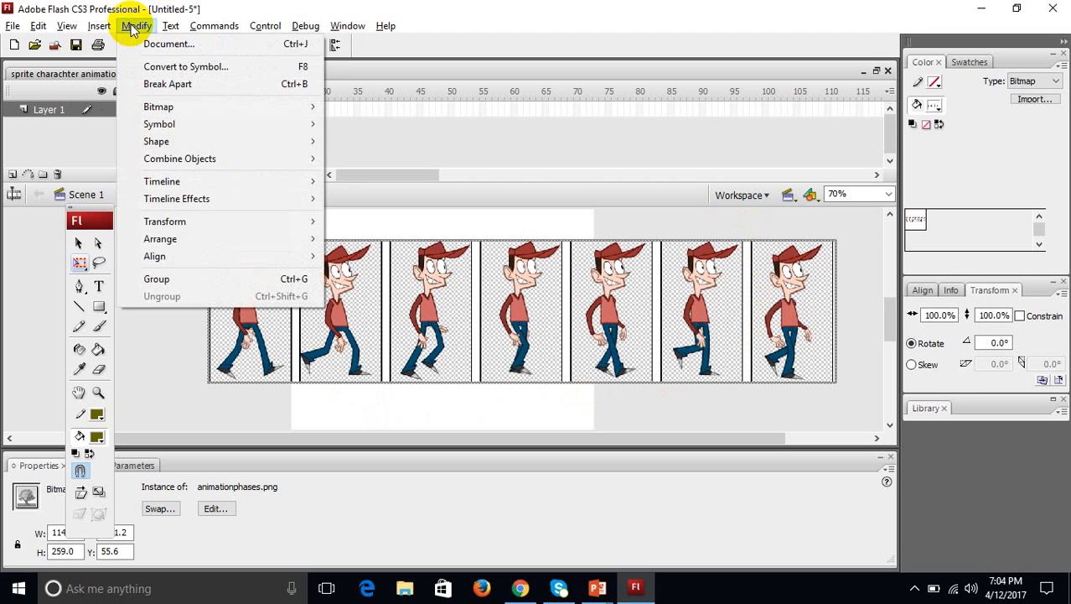
mouse_move(265, 28)
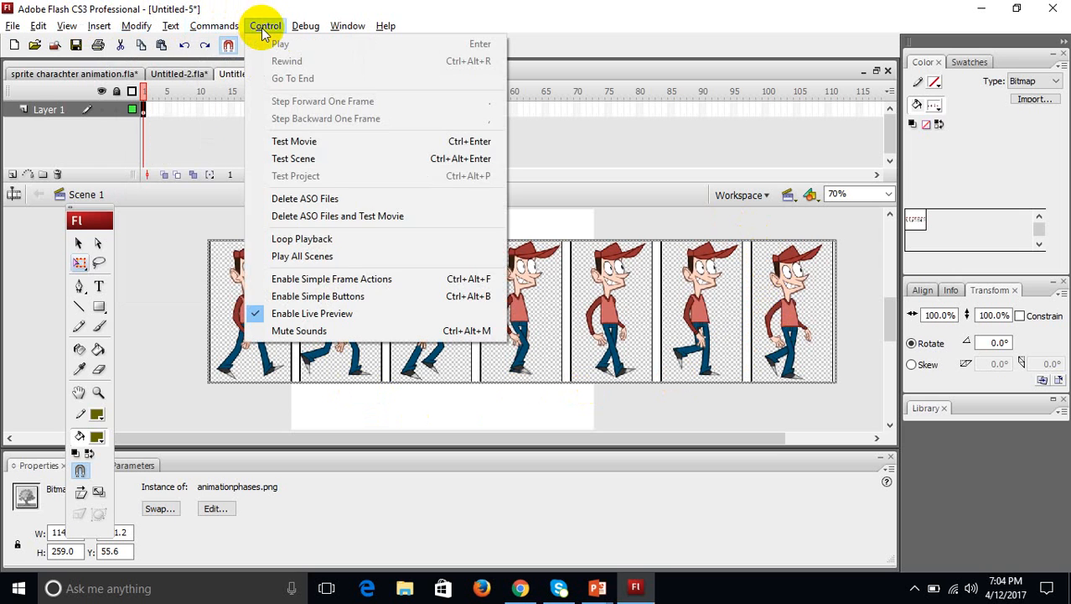
mouse_move(76, 28)
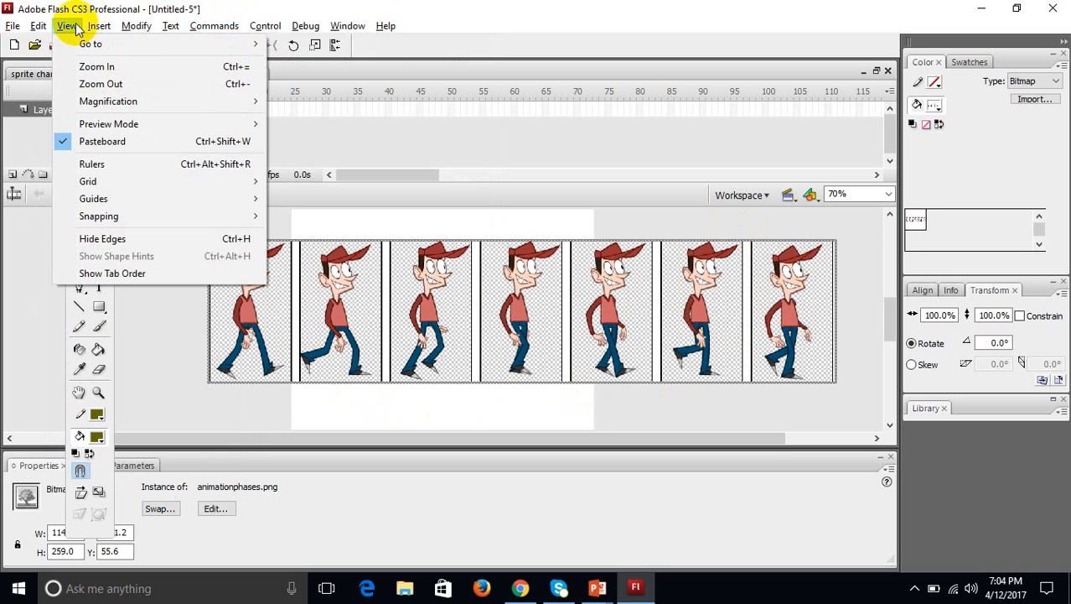
left_click(260, 7)
left_click(137, 26)
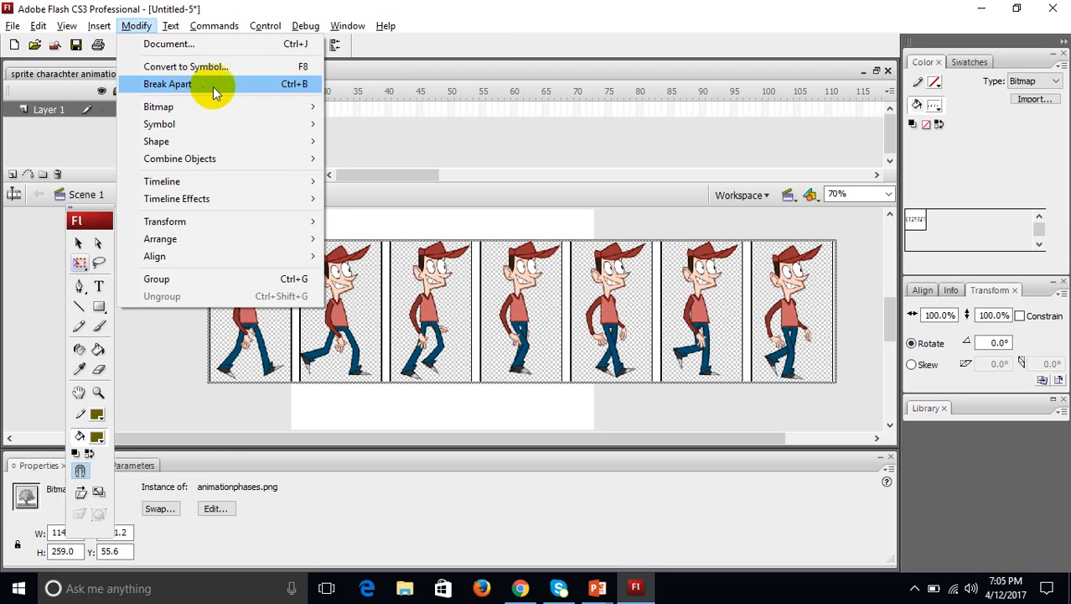
left_click(273, 87)
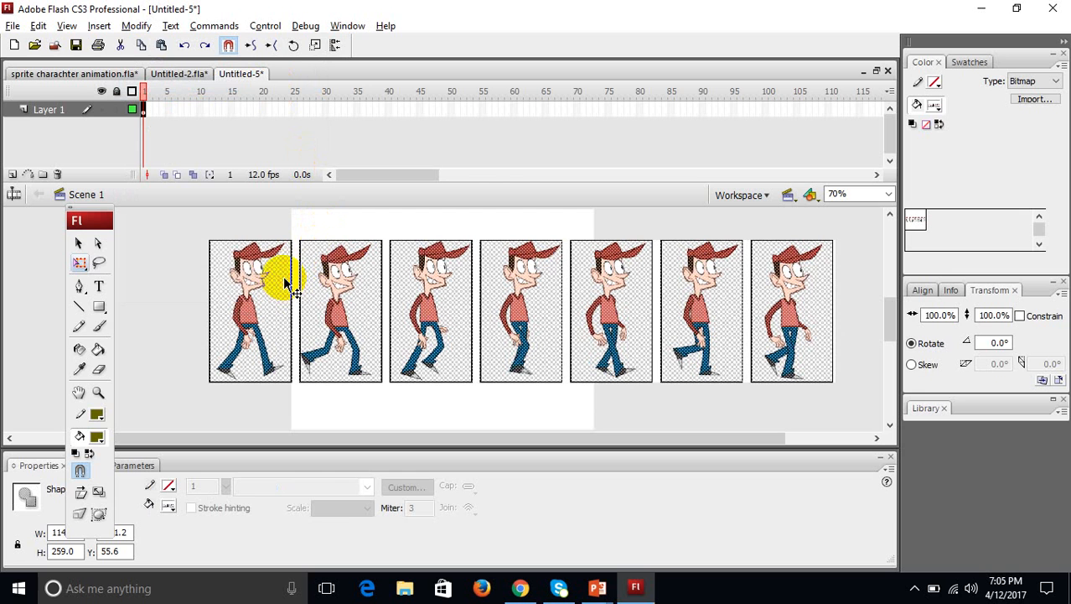
Select only the first walking figure with its frame in the broken-apart sprite sheet and delete it.
left_click(181, 250)
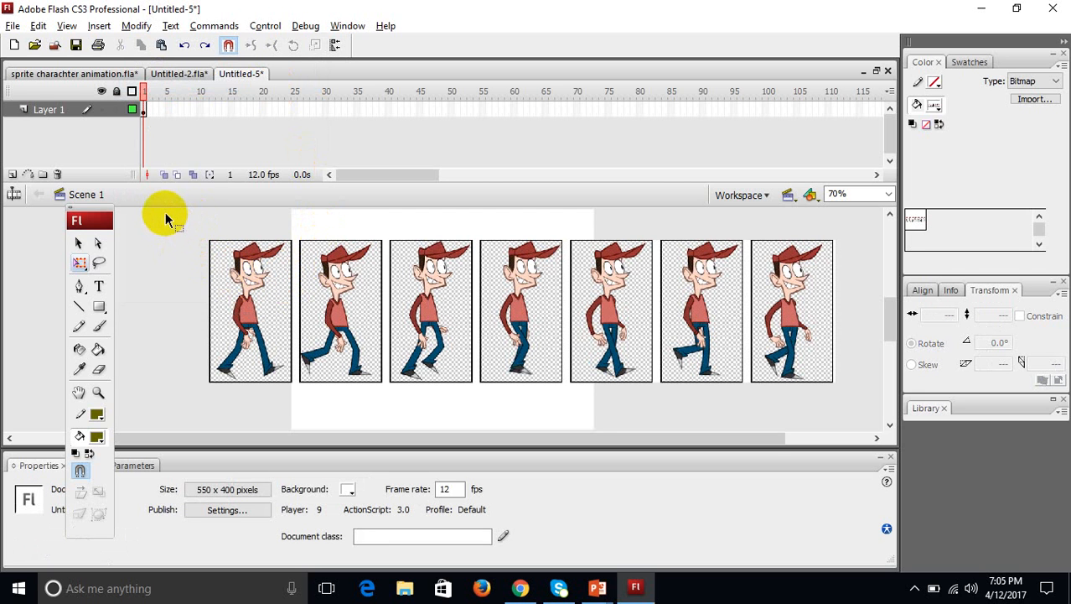
left_click_drag(166, 210, 208, 404)
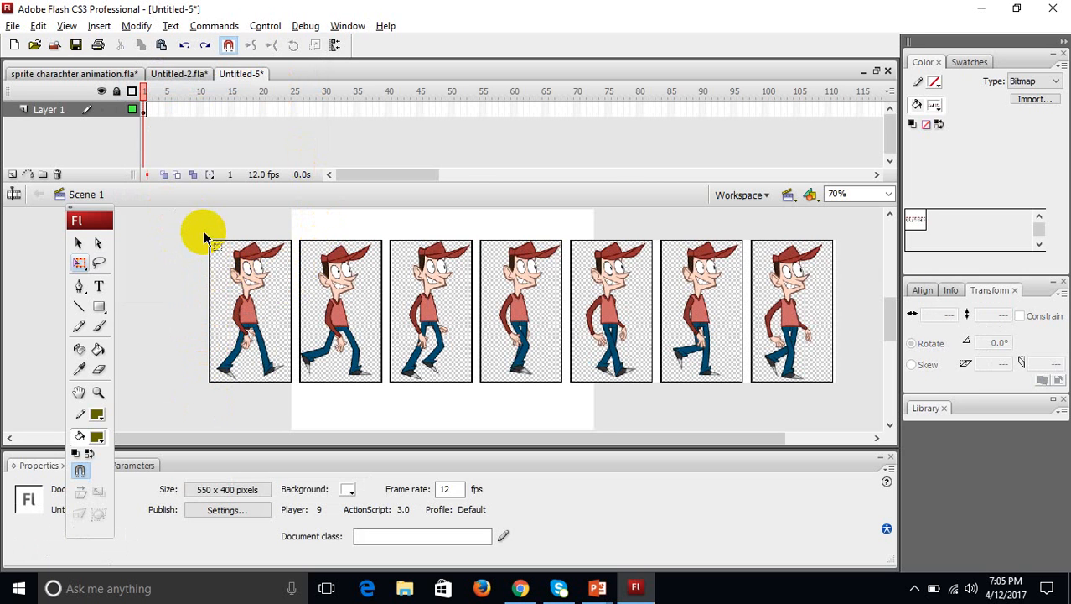
left_click(267, 259)
left_click(293, 392)
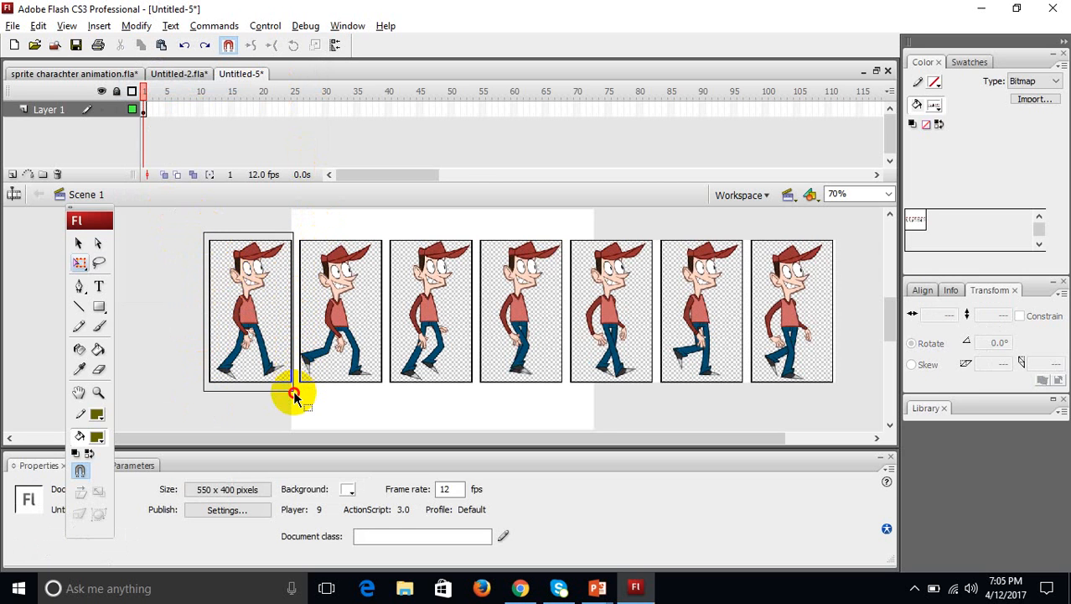
left_click_drag(293, 394, 295, 399)
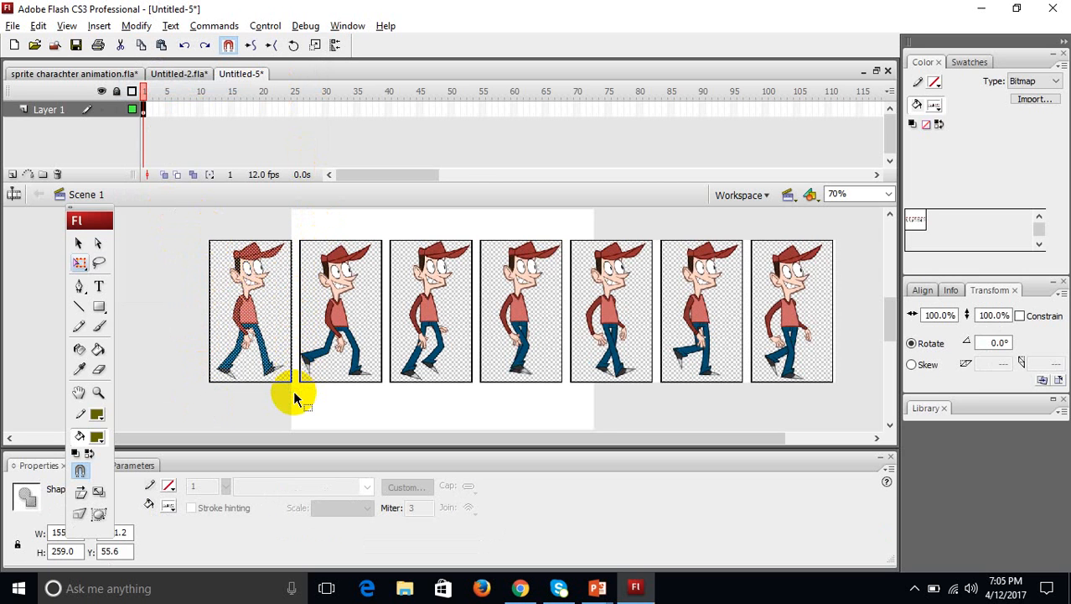
key("Delete")
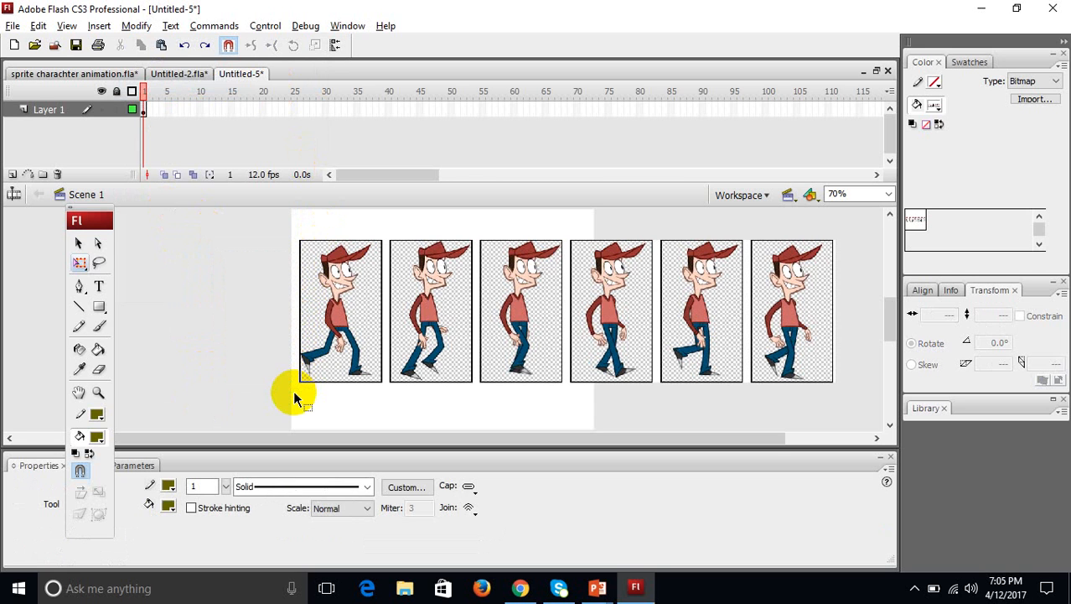
Paste the first walking figure beyond the stage's left edge, and cut and paste the second figure beside it as a separate piece.
key("ctrl+v")
left_click_drag(438, 295, 191, 280)
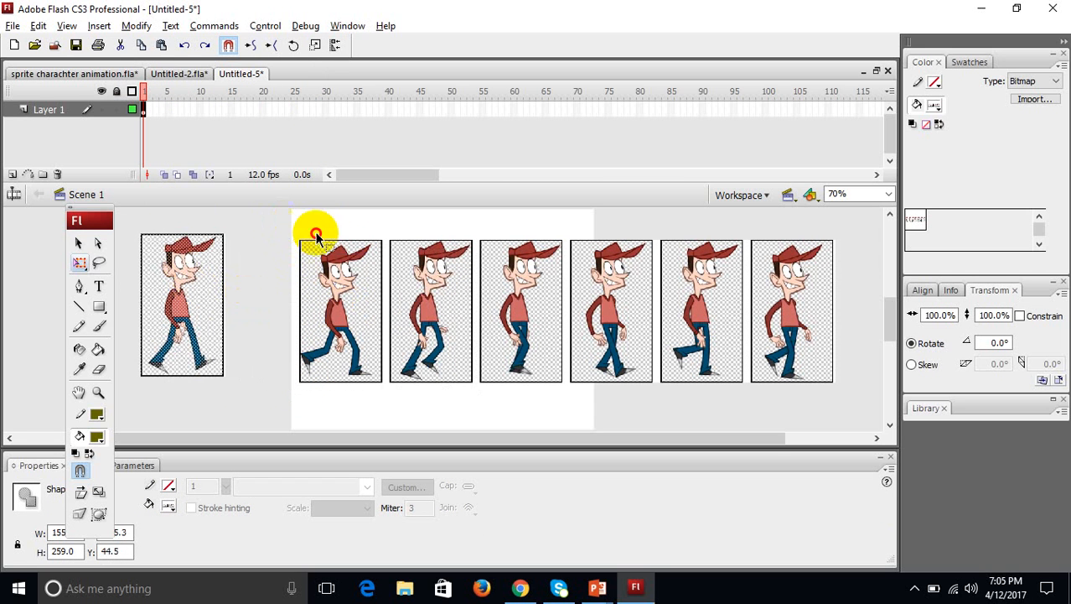
left_click_drag(280, 224, 385, 394)
key("Delete")
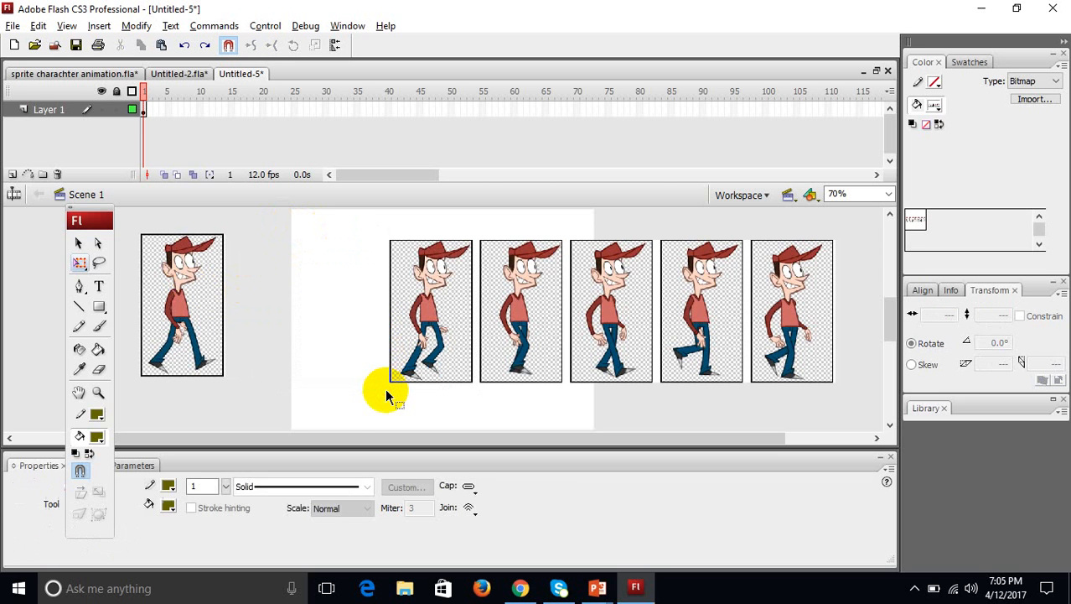
key("ctrl+v")
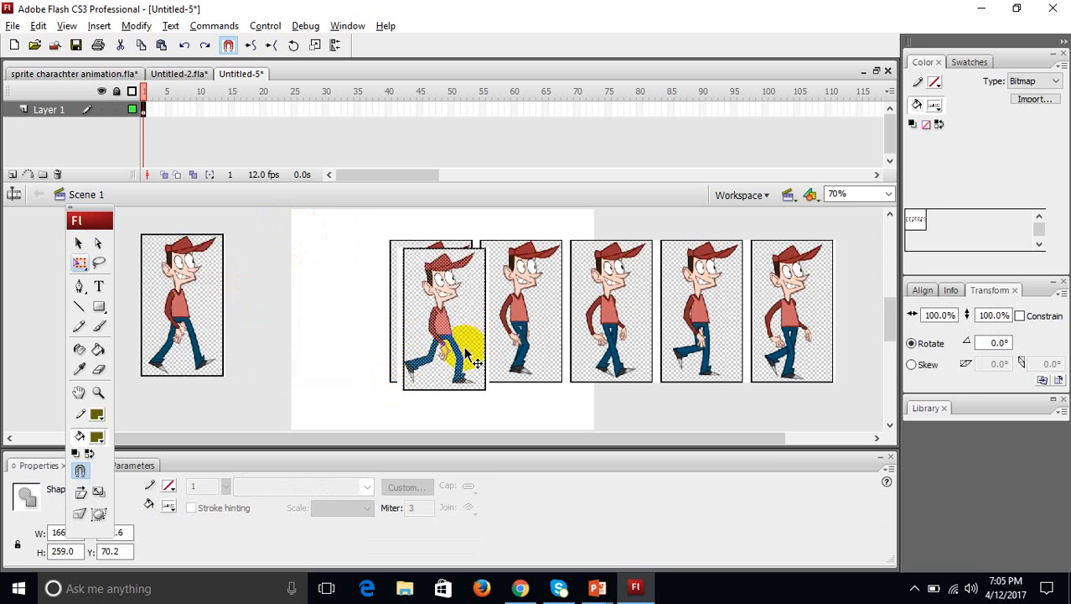
left_click_drag(461, 352, 300, 335)
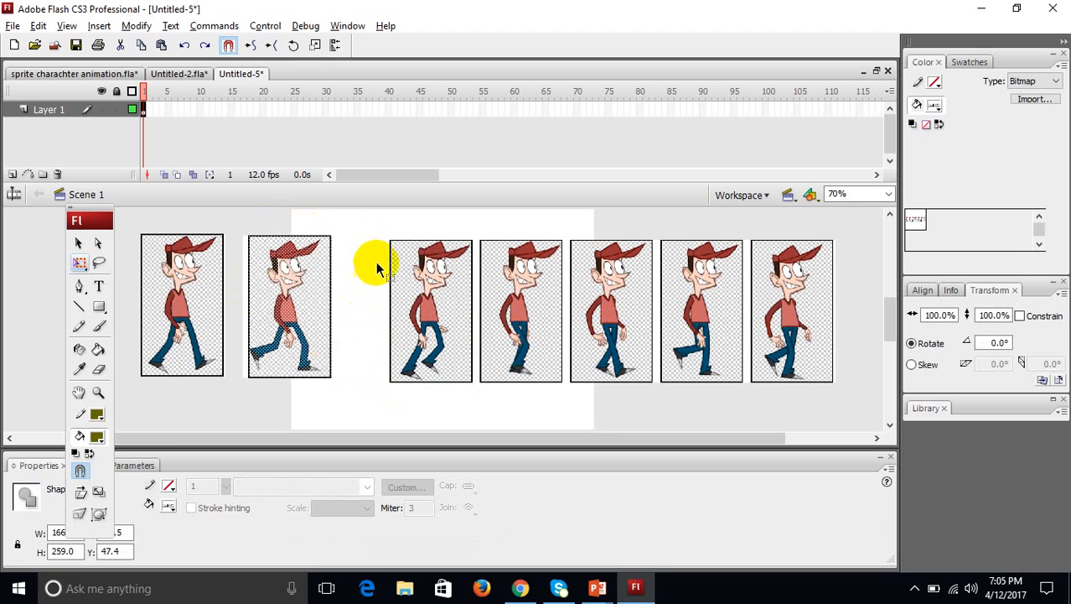
Cut the third and fourth figures one at a time from the sprite sheet and paste each back, spaced apart in the row.
left_click_drag(383, 229, 476, 397)
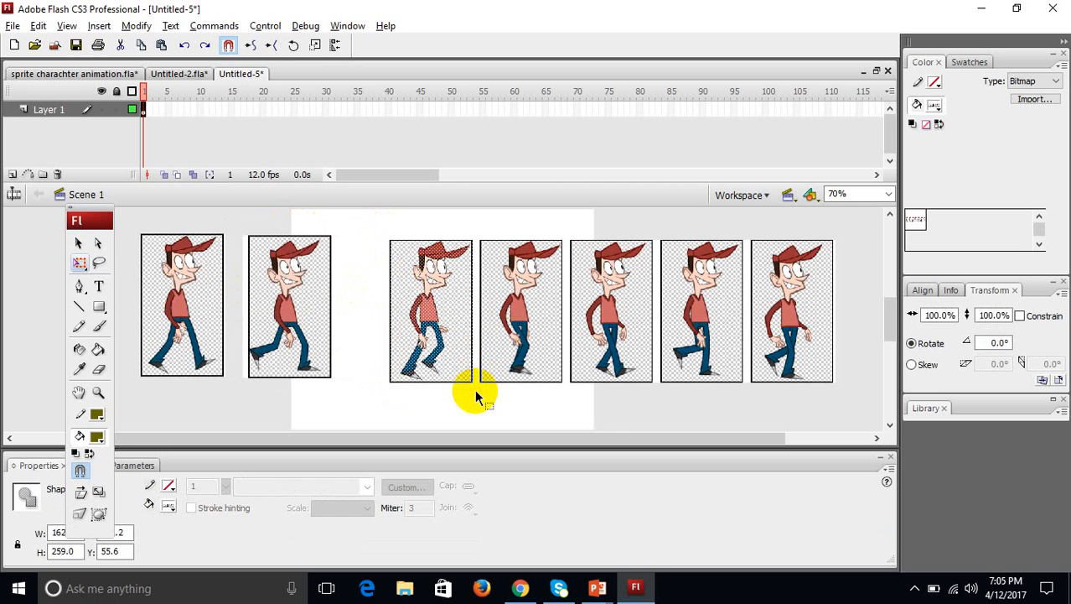
key("ctrl+x")
key("ctrl+v")
left_click_drag(482, 315, 431, 305)
left_click_drag(463, 228, 566, 397)
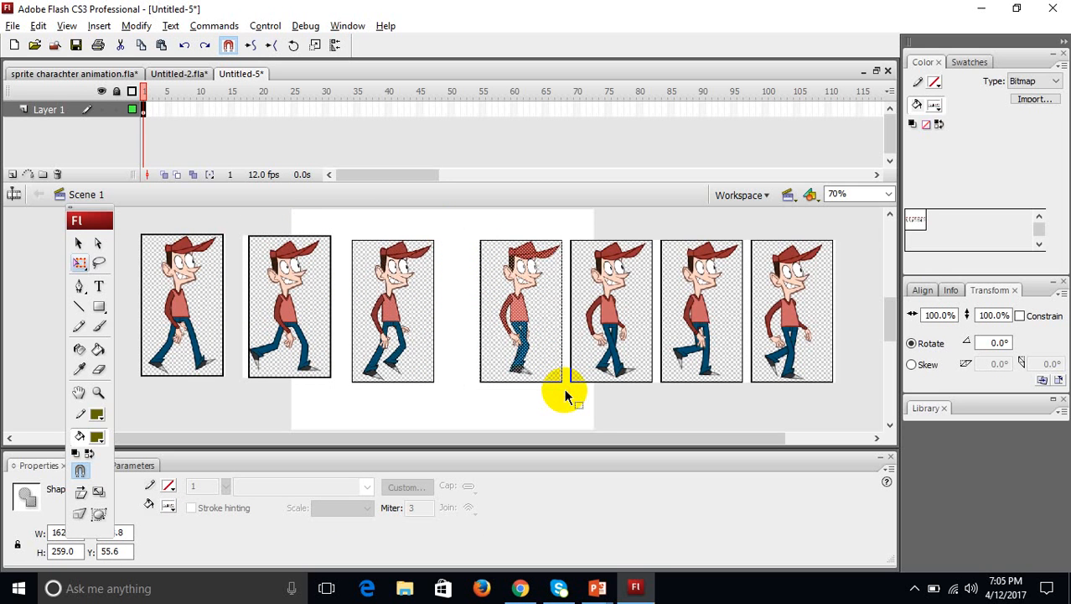
key("Delete")
key("ctrl+v")
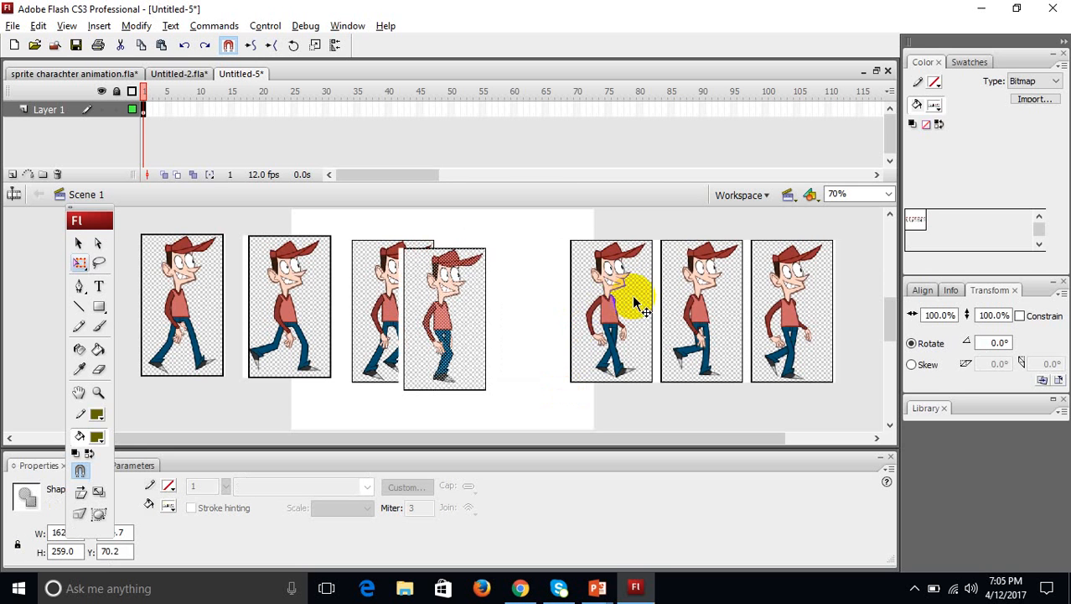
left_click_drag(452, 324, 500, 316)
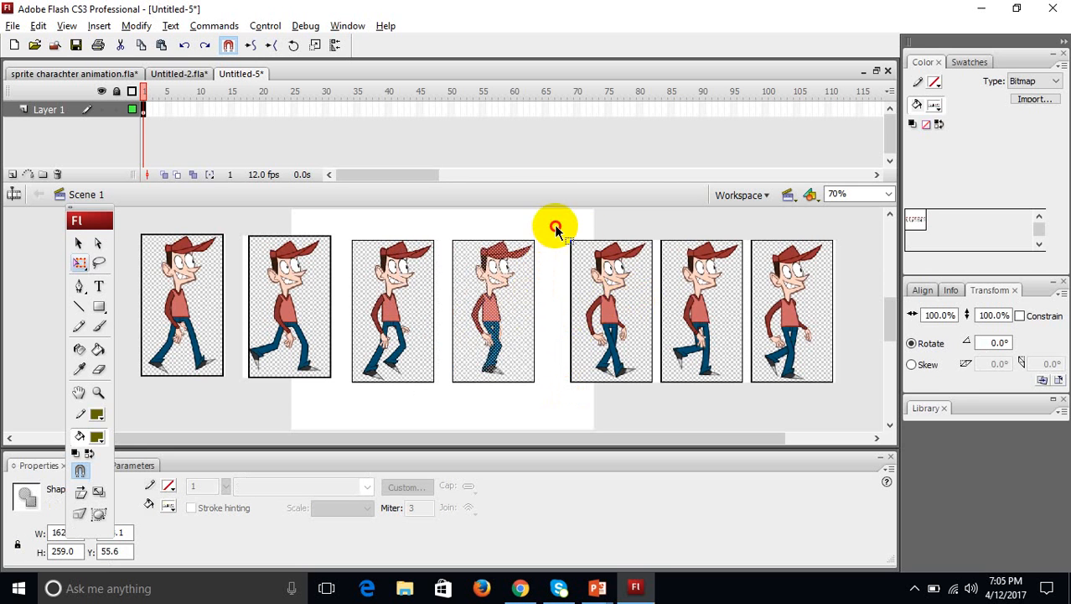
Separate the fifth and sixth figures by cutting and pasting each one, placing them in sequence along the row.
left_click_drag(657, 405, 655, 406)
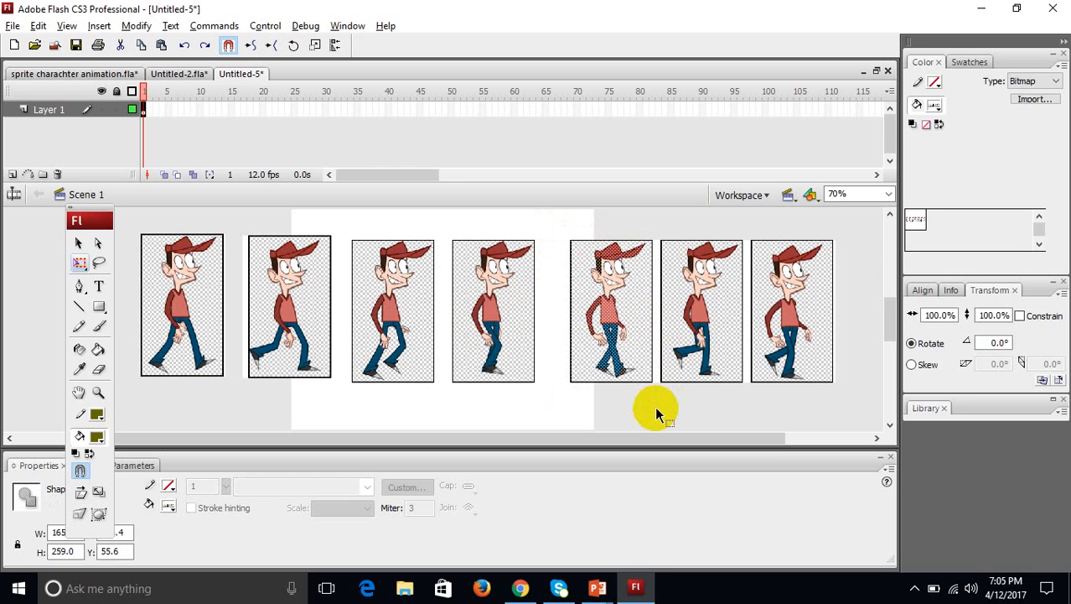
key("ctrl+x")
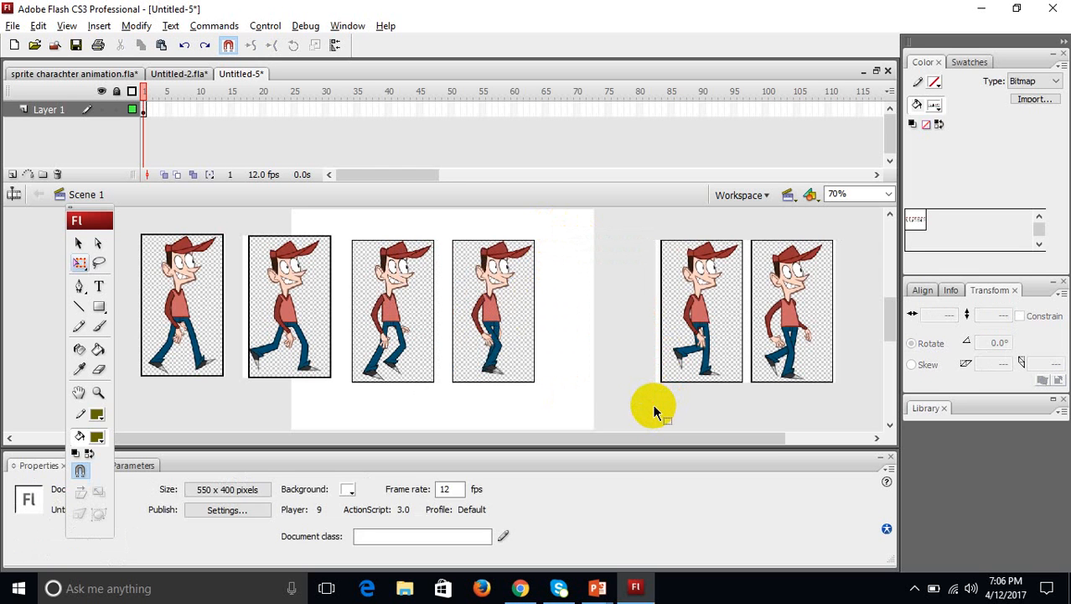
key("ctrl+v")
left_click_drag(471, 328, 612, 319)
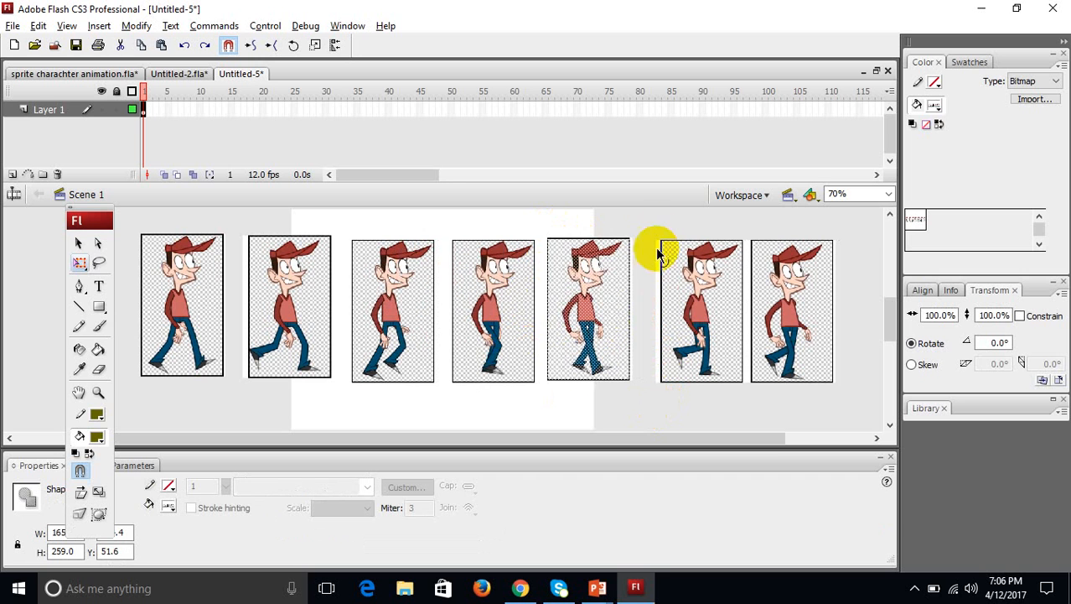
left_click_drag(646, 226, 744, 403)
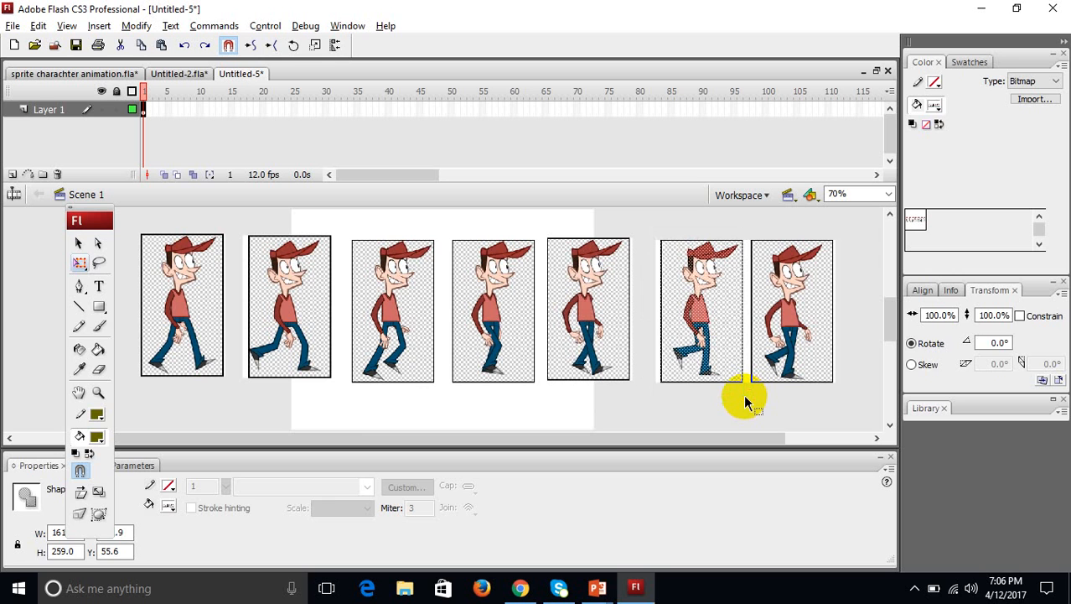
key("ctrl+x")
key("ctrl+v")
left_click_drag(471, 306, 705, 295)
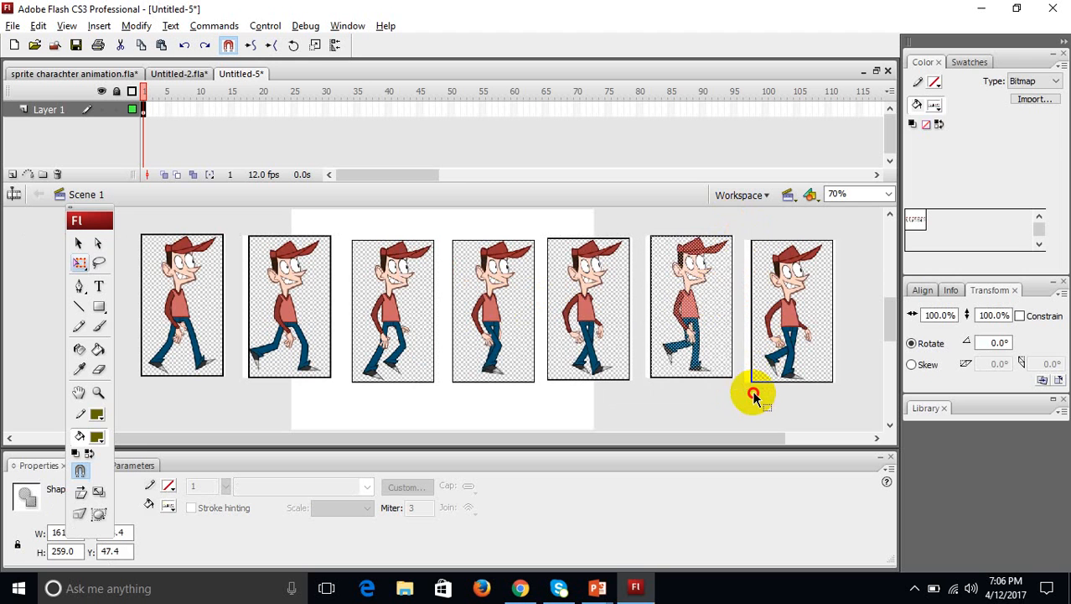
Delete the thin leftover strip along the last figure's left edge and move that figure slightly in line with the row.
mouse_move(754, 394)
left_mouse_down()
mouse_move(740, 233)
mouse_move(751, 398)
left_mouse_up()
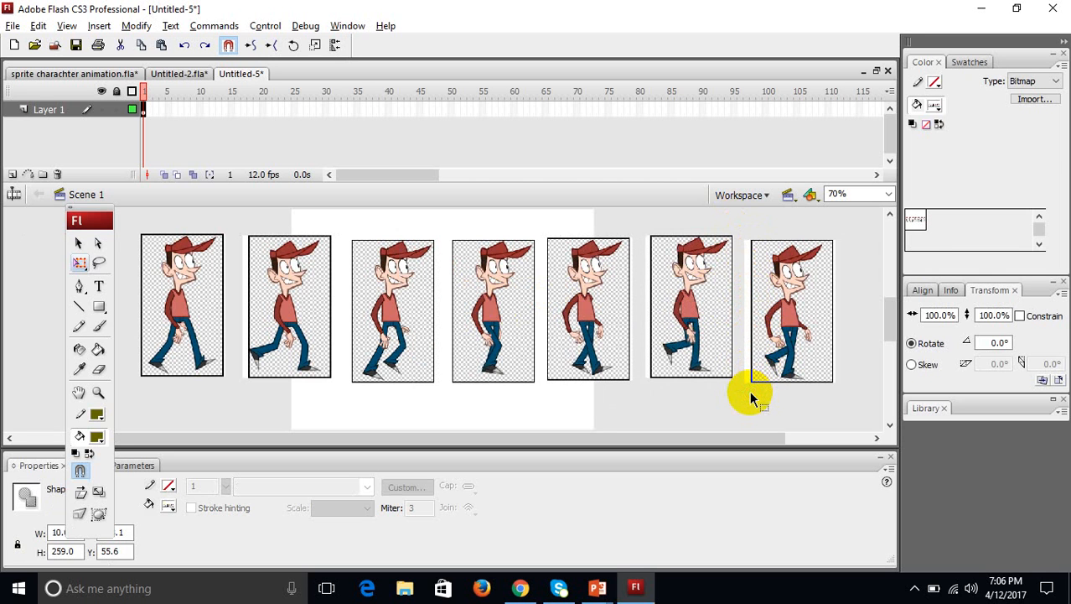
key("Delete")
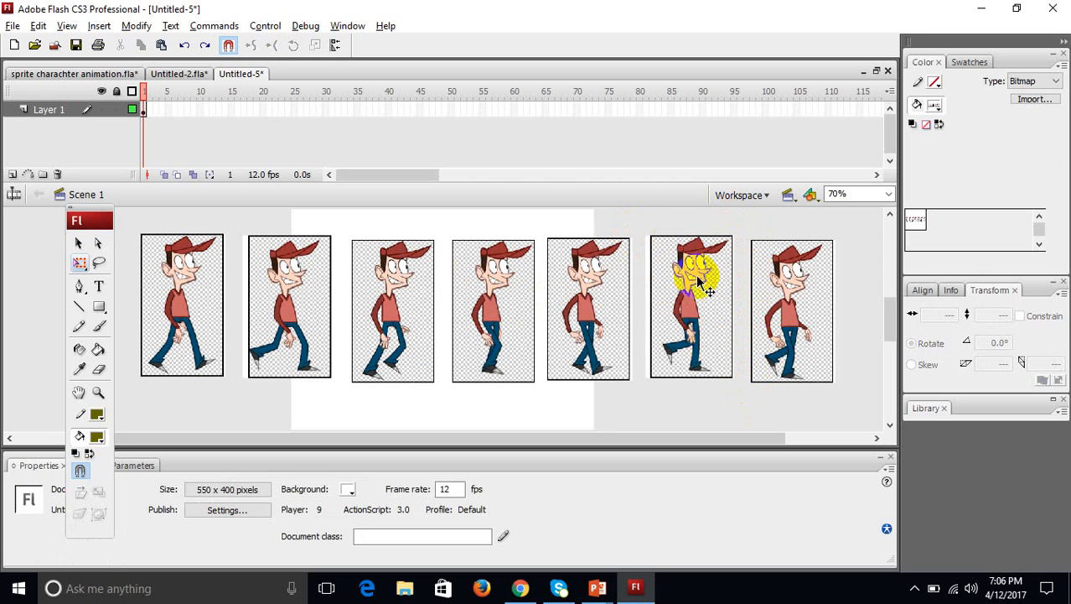
left_click(776, 275)
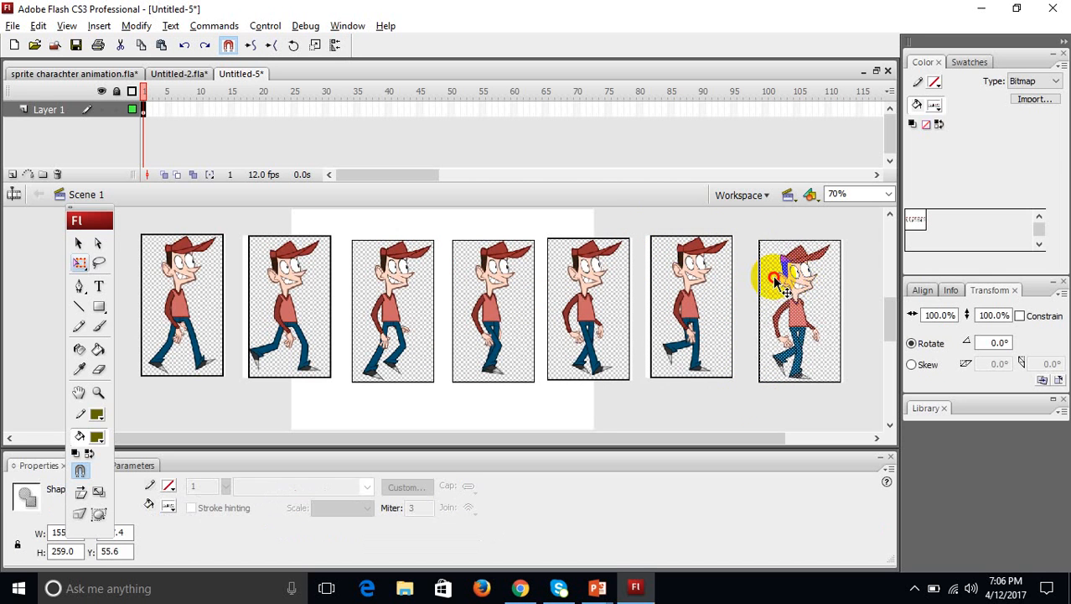
left_click_drag(778, 281, 767, 280)
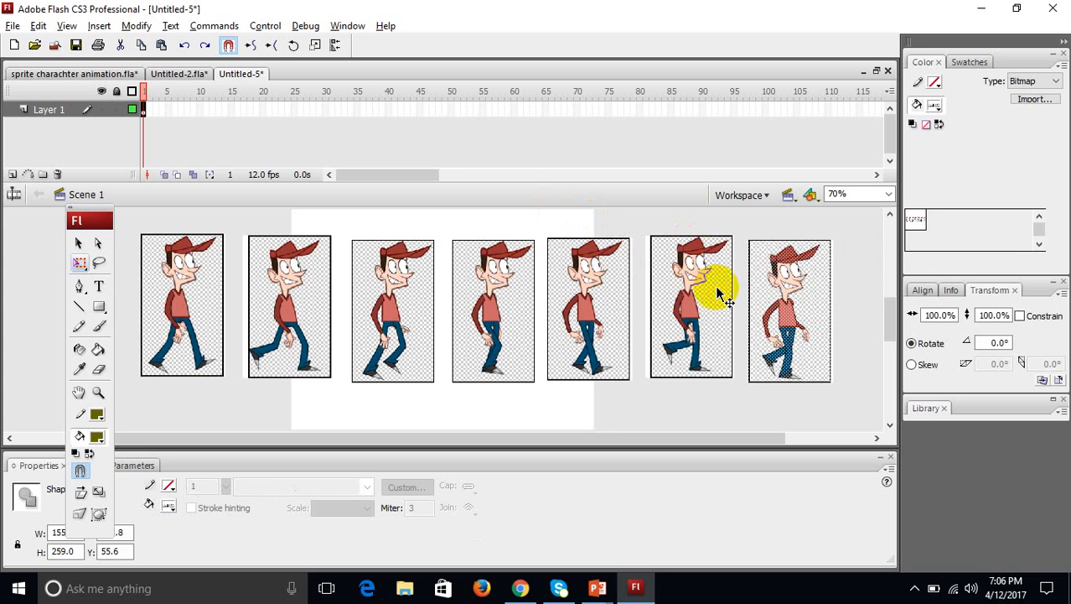
Cut the first six figures together, leaving only the last walking figure in the scene.
left_click_drag(849, 228, 126, 413)
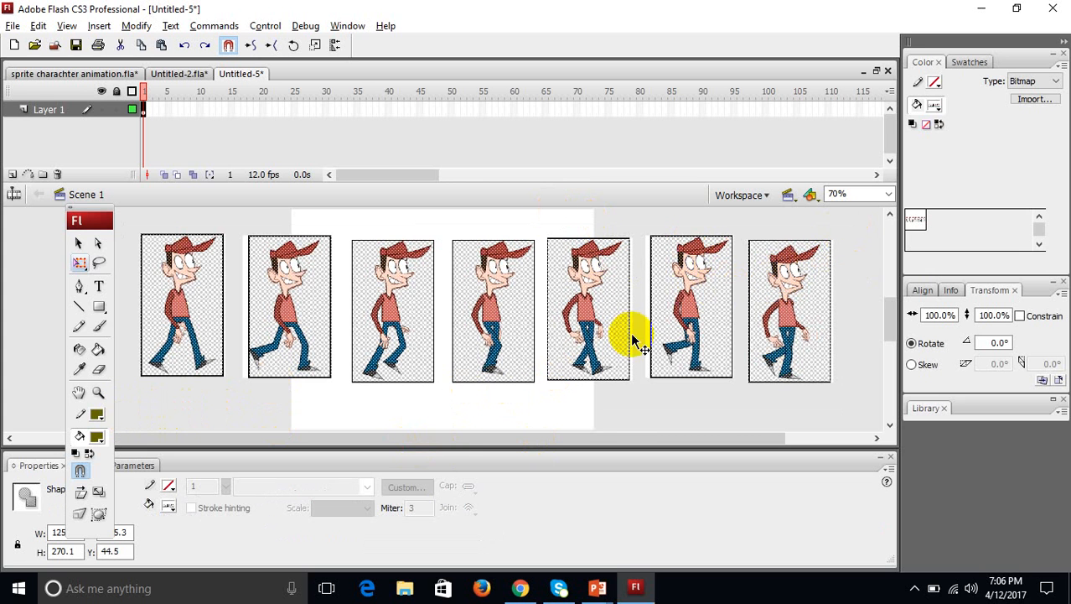
left_click_drag(734, 220, 126, 415)
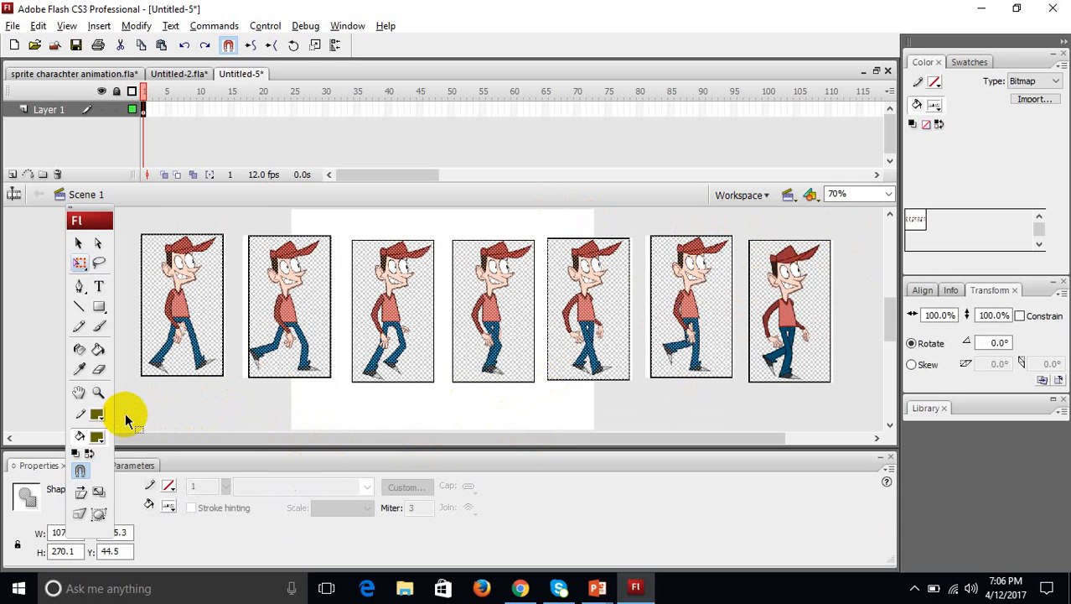
key("Delete")
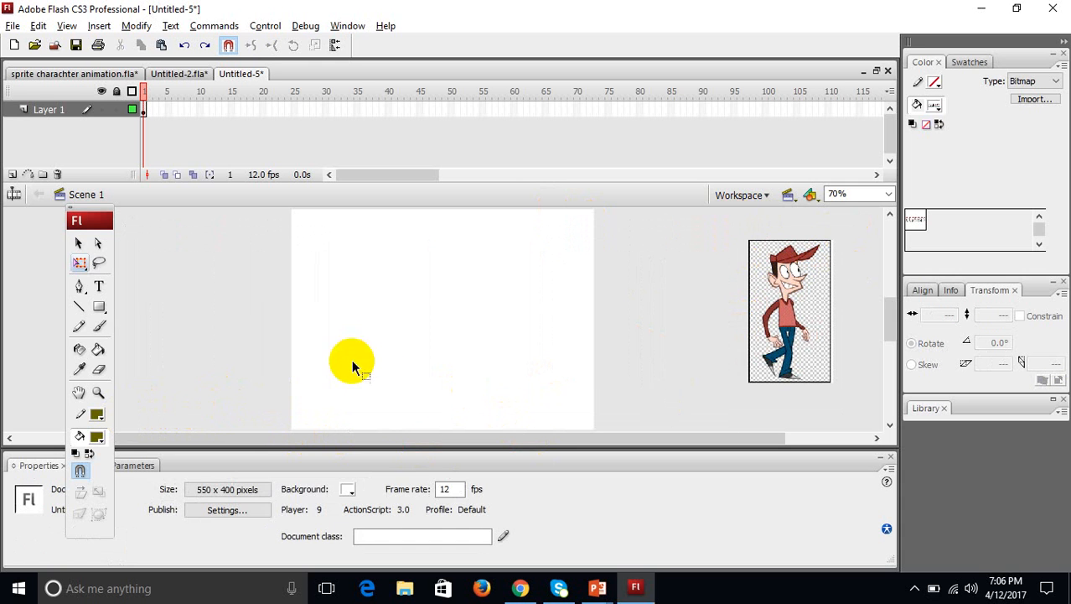
Move the remaining figure onto the right half of the stage, at Y about 80, and convert it to a movie clip symbol.
left_click_drag(803, 307, 530, 319)
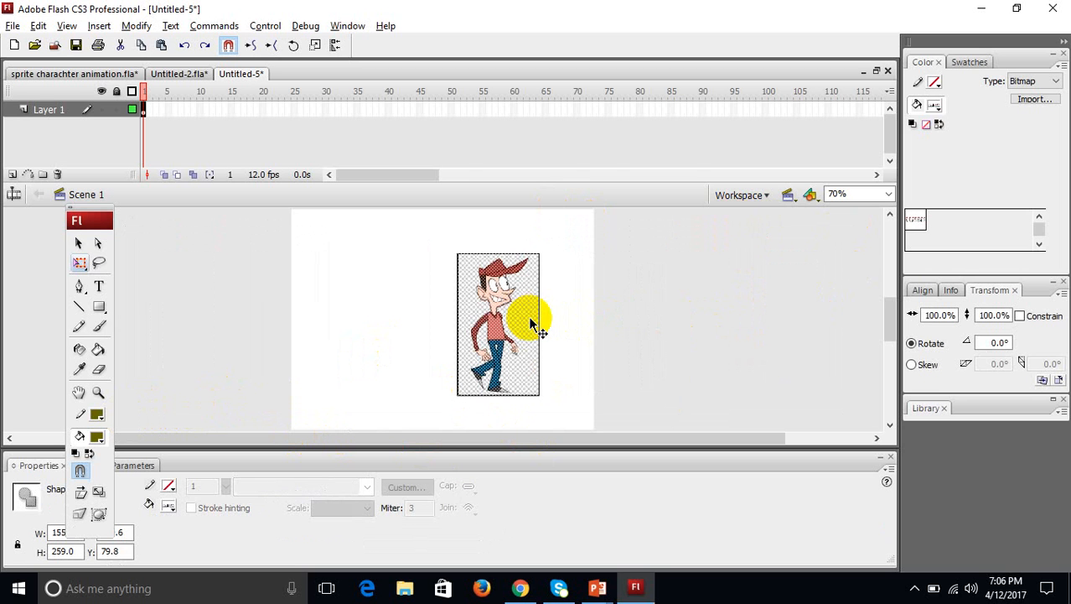
key("F8")
left_click(439, 155)
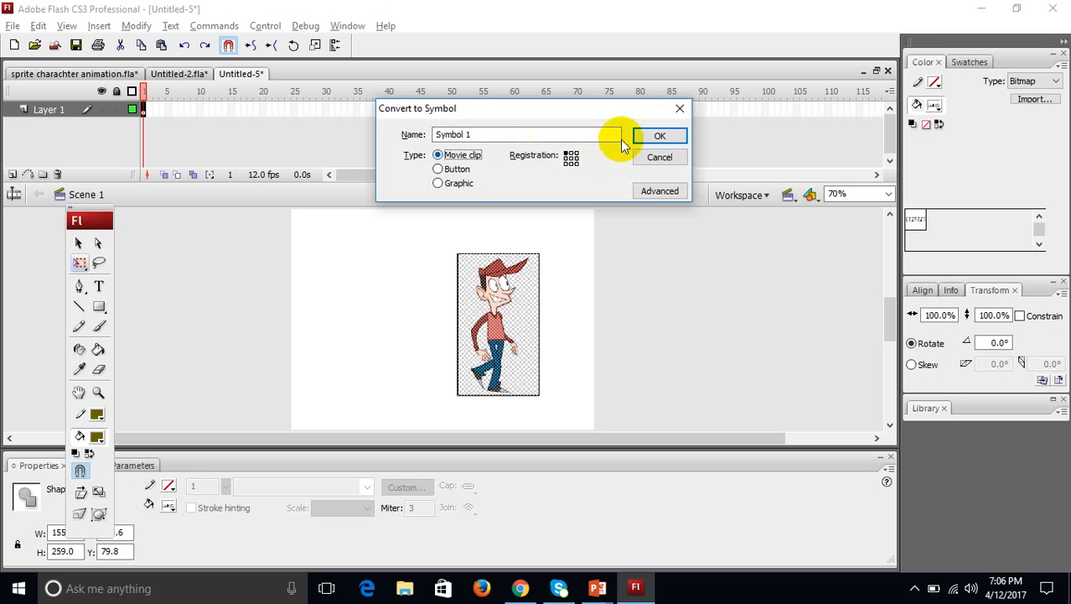
left_click(657, 134)
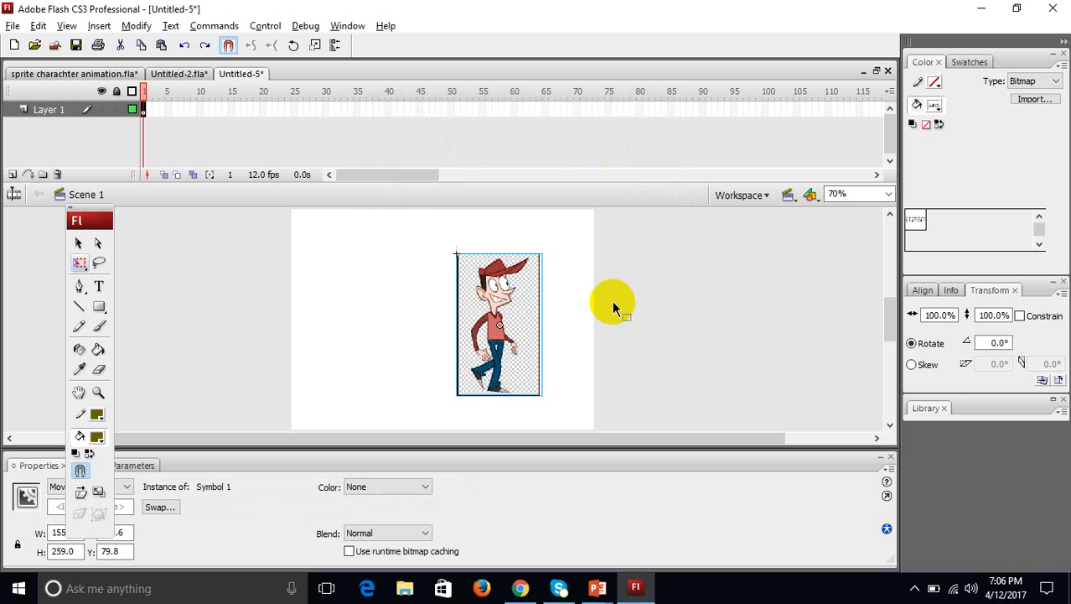
Inside the movie clip symbol, insert a blank keyframe at frame 2 and turn on onion skin outlines.
double_click(497, 321)
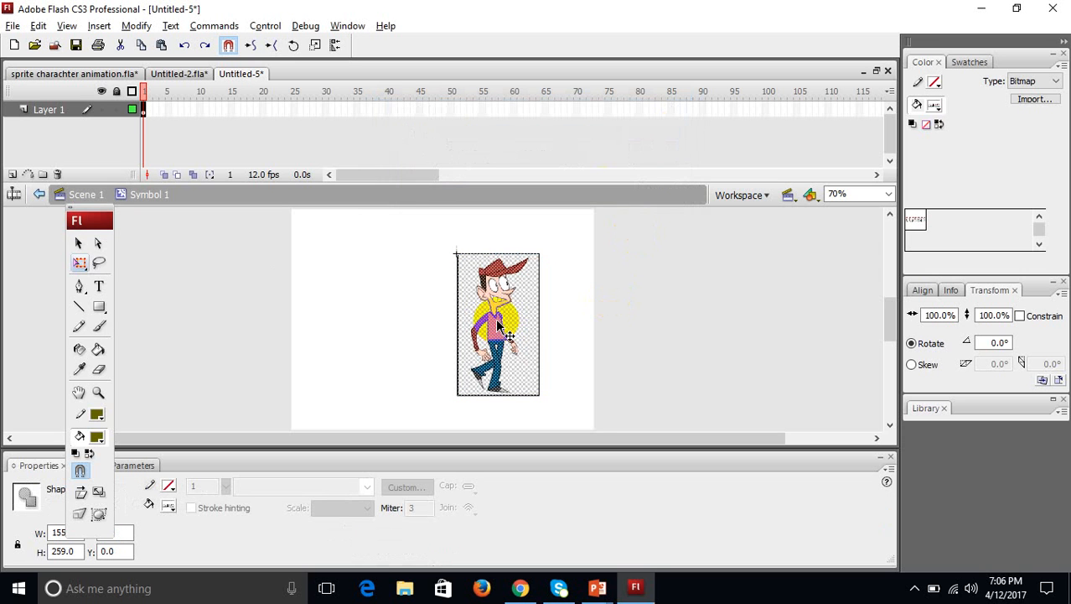
left_click(149, 111)
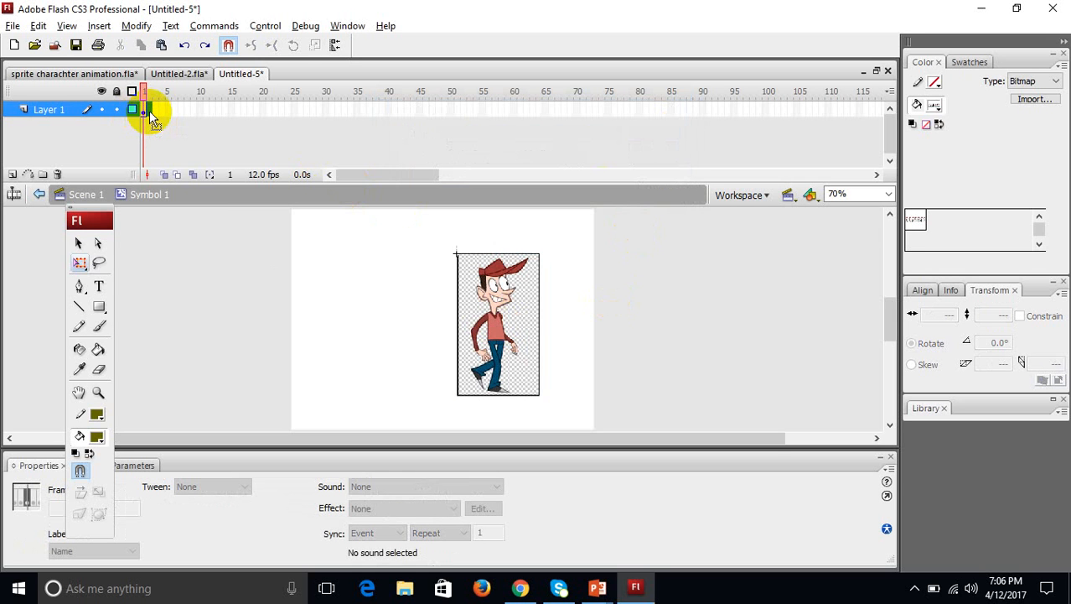
left_click(150, 113)
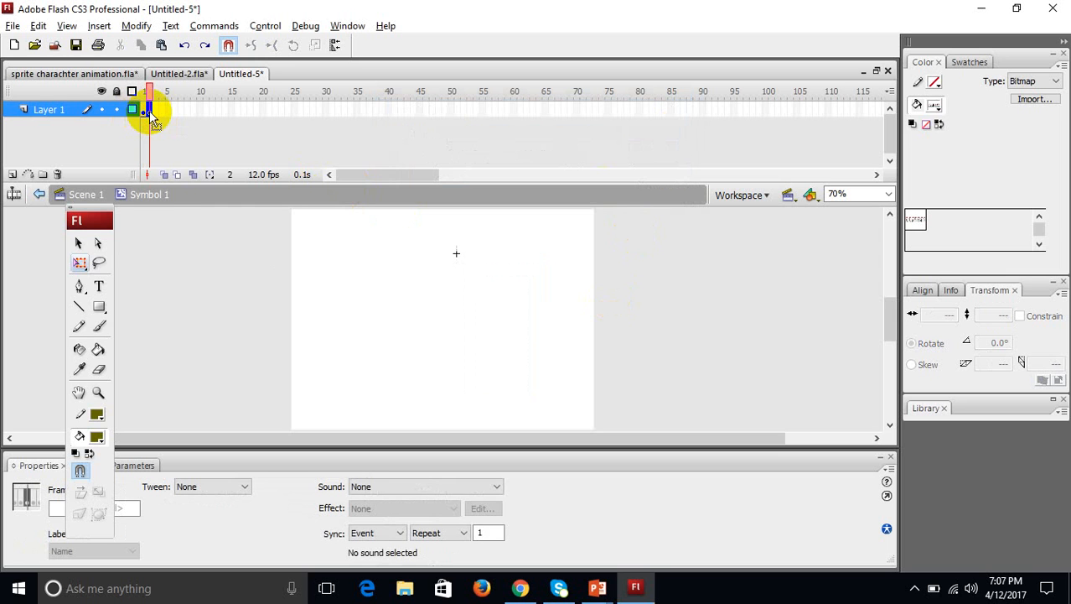
left_click(176, 175)
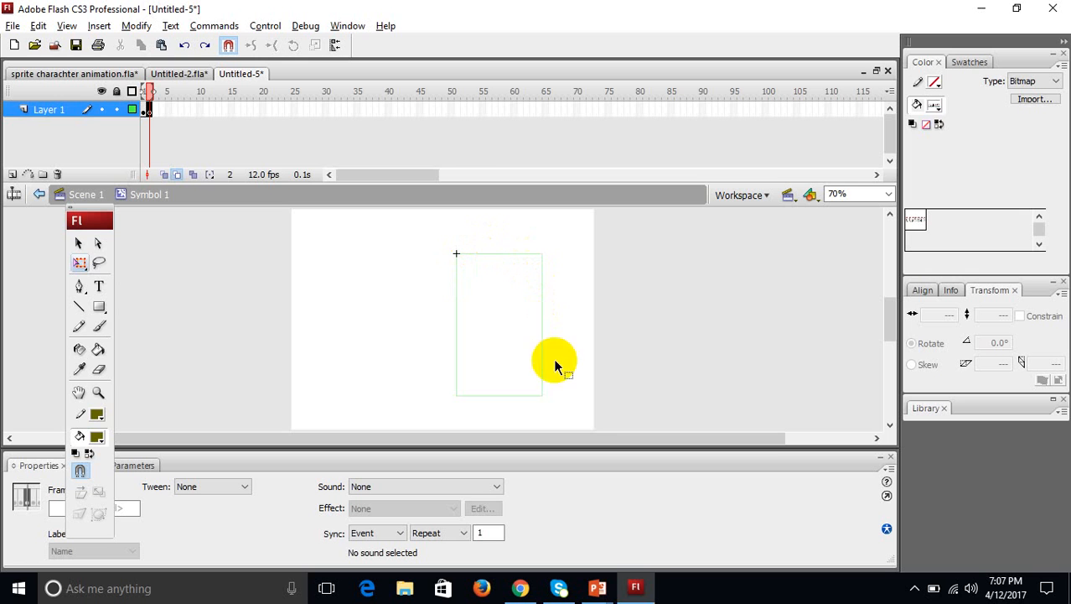
Paste the six cut figures into frame 2 and move them so the sixth figure sits over the first frame's onion skin outline.
left_click(292, 248)
key("v")
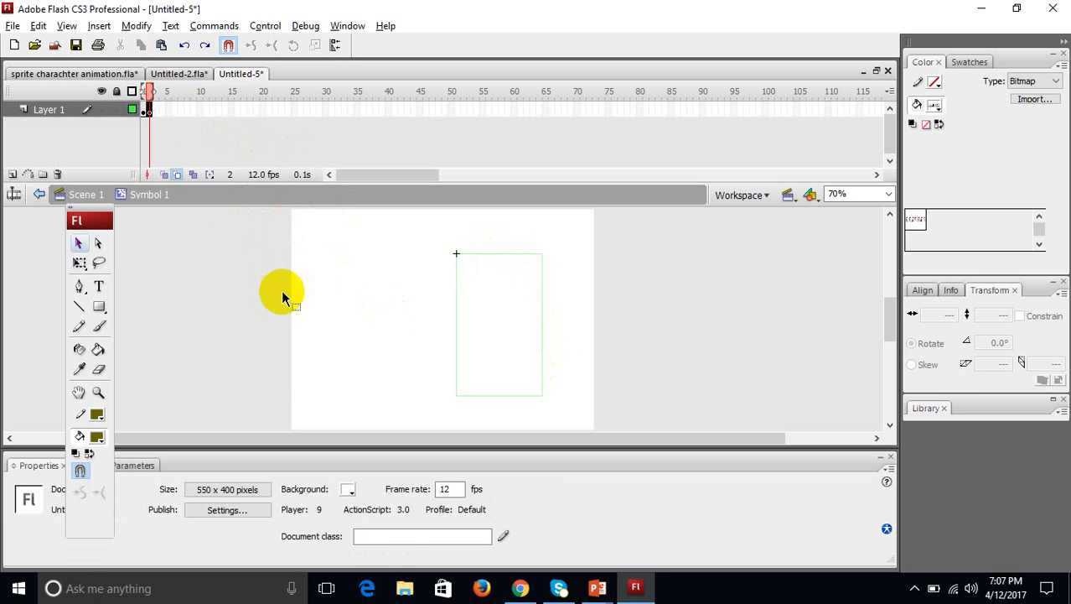
key("ctrl+v")
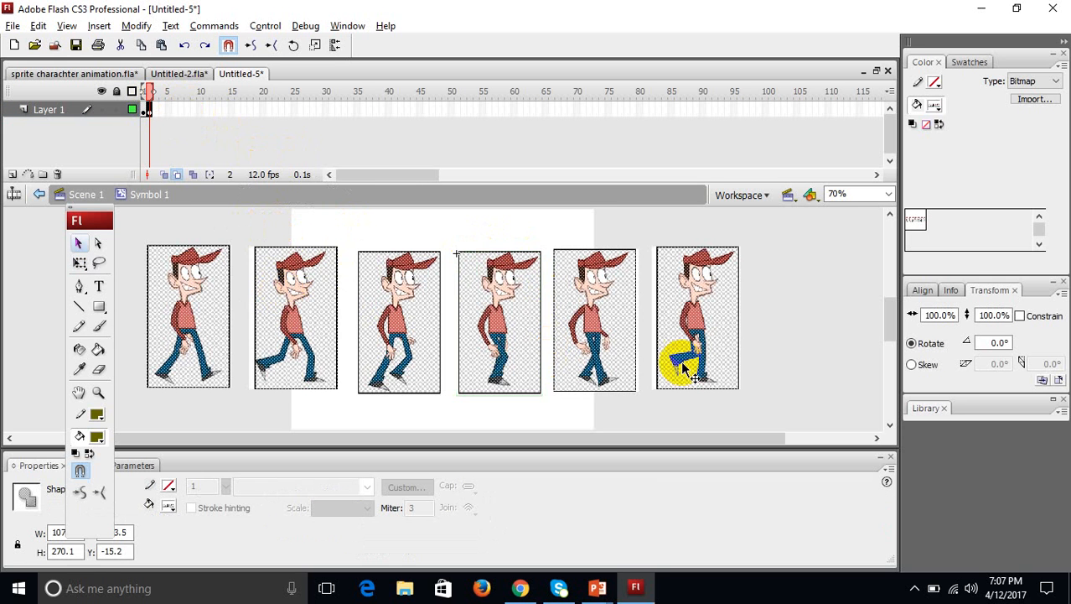
left_click_drag(716, 346, 502, 362)
left_click(425, 409)
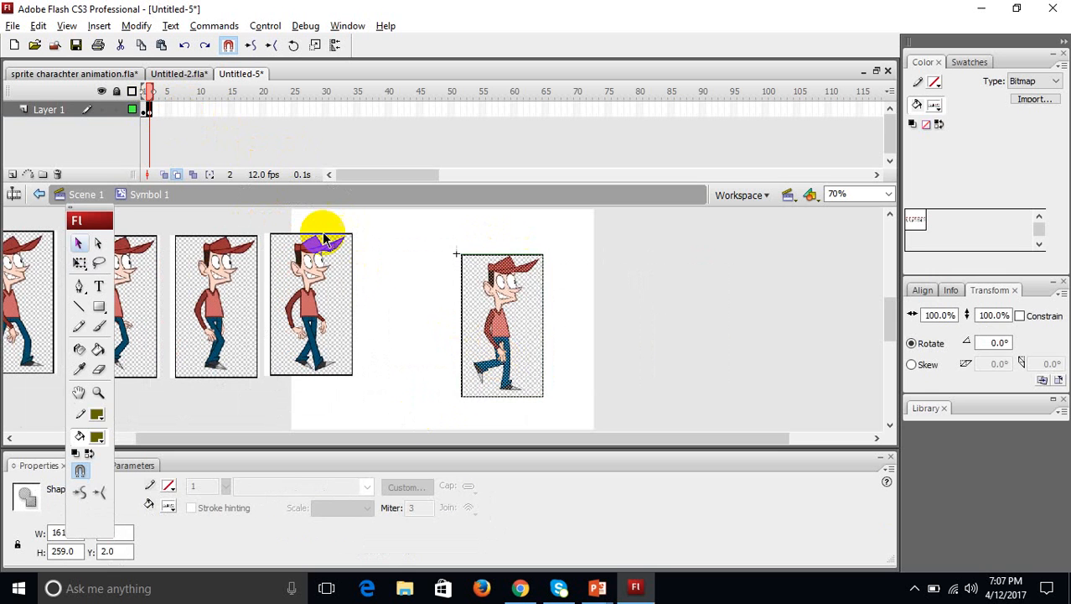
Compare frames 1 and 2, then nudge all of frame 2's figures slightly upward to align the sixth with the onion skin outline.
left_click(147, 110)
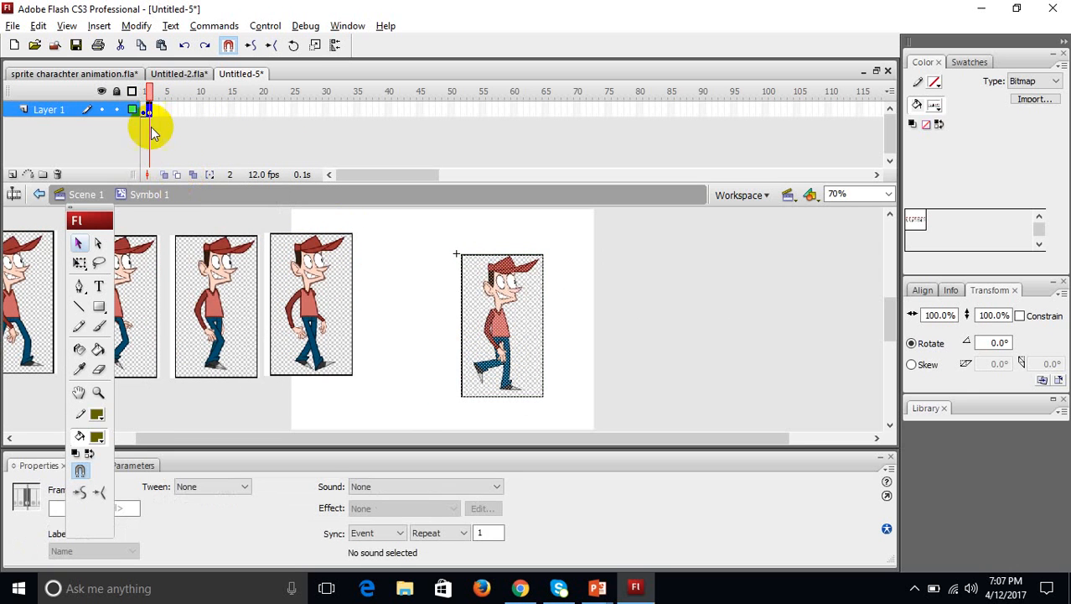
left_click_drag(145, 94, 151, 92)
left_click(148, 109)
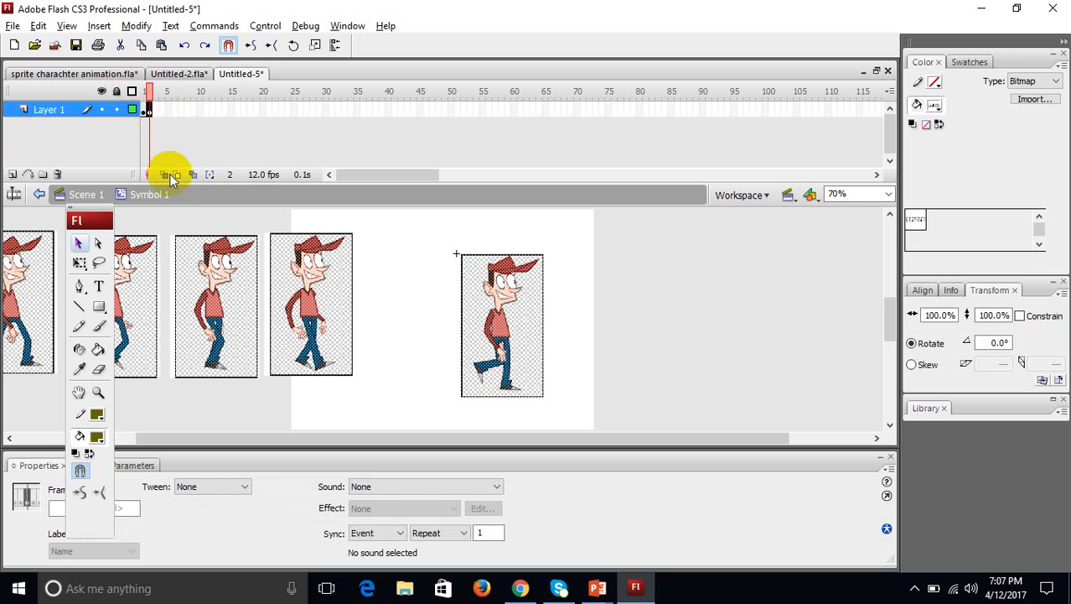
left_click(503, 317)
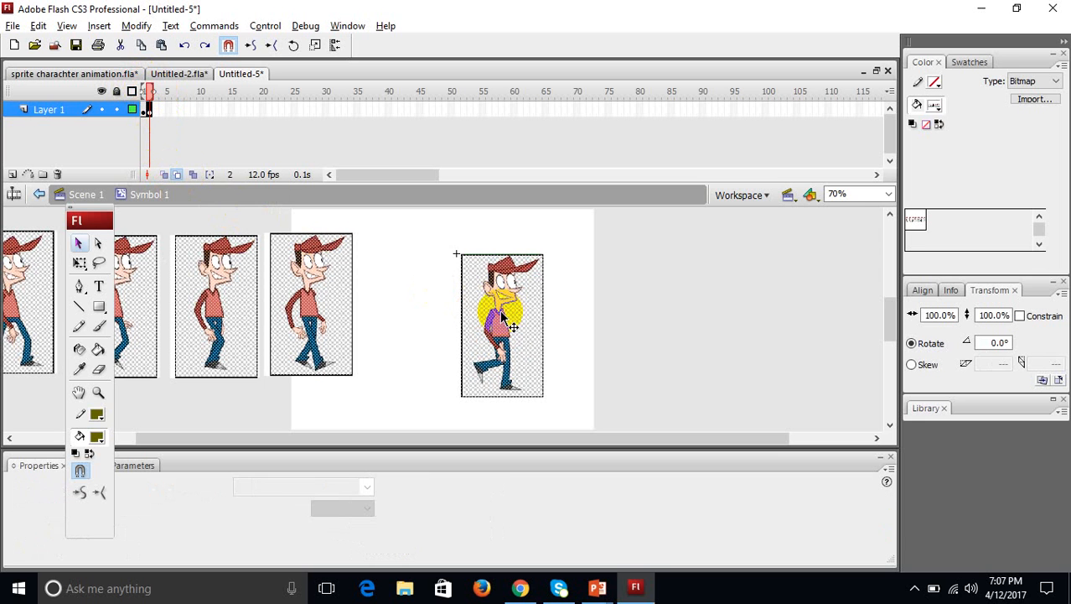
left_click_drag(503, 317, 503, 316)
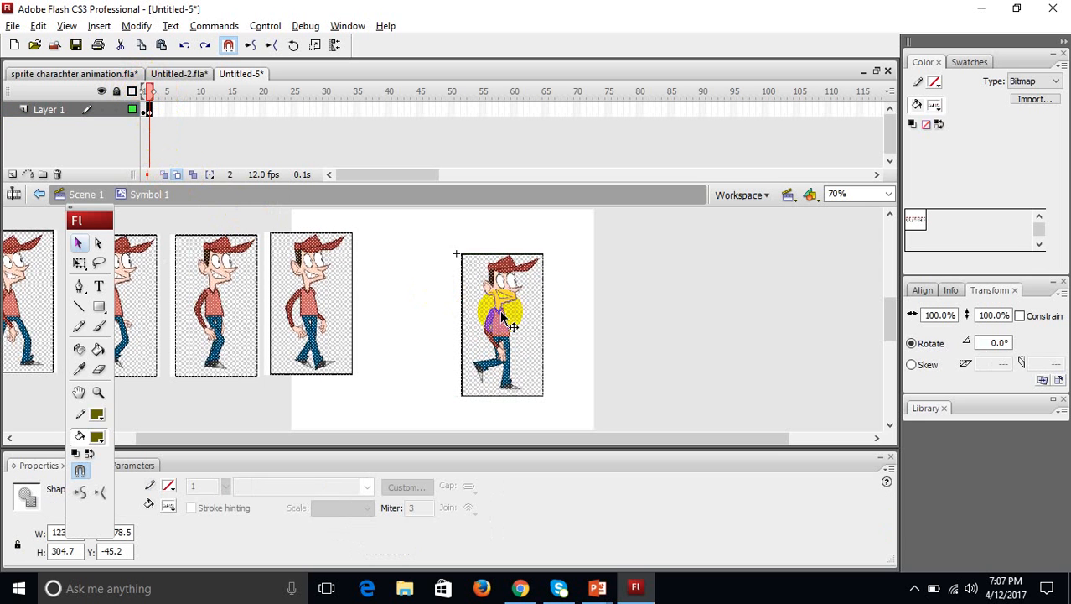
left_click(419, 223)
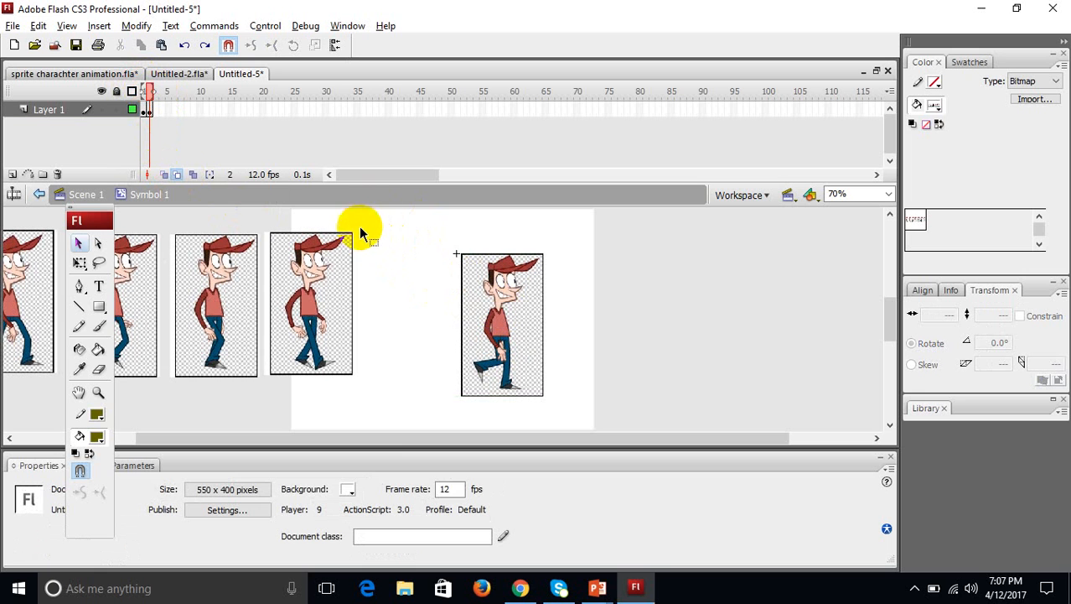
Cut the five unaligned figures from frame 2, leaving only the figure on the onion skin outline.
left_click_drag(390, 437, 239, 442)
left_click_drag(540, 218, 4, 409)
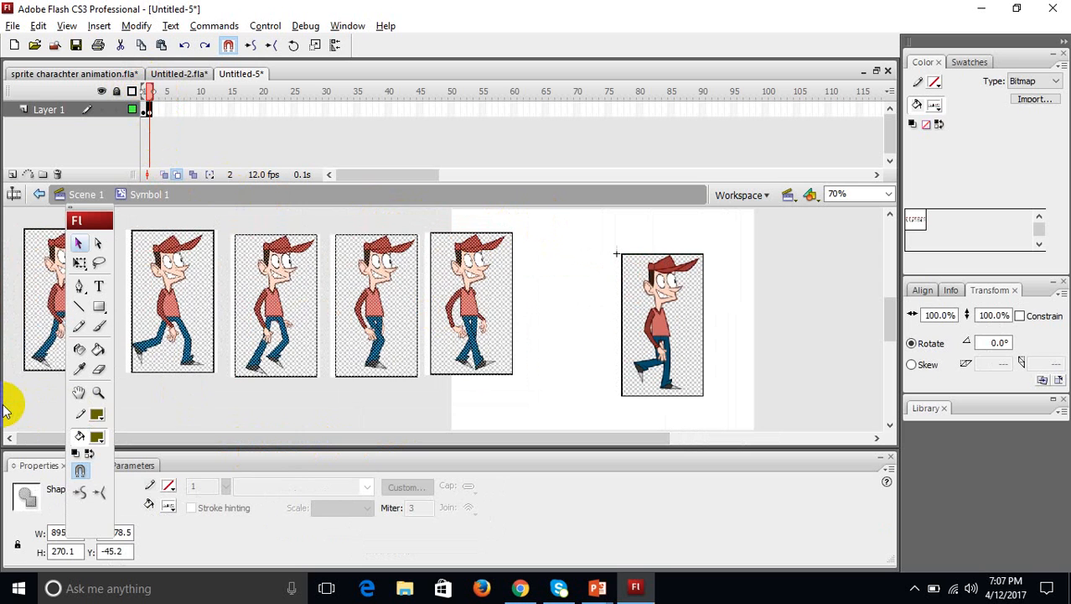
key("Delete")
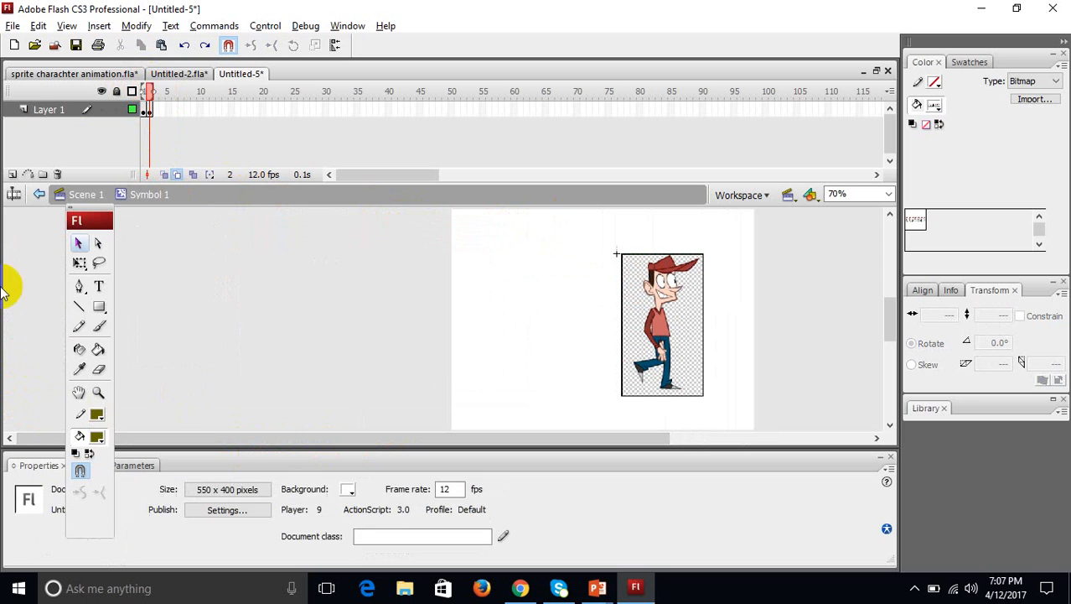
Insert a blank keyframe at frame 3 and paste the five cut figures into it.
left_click(156, 113)
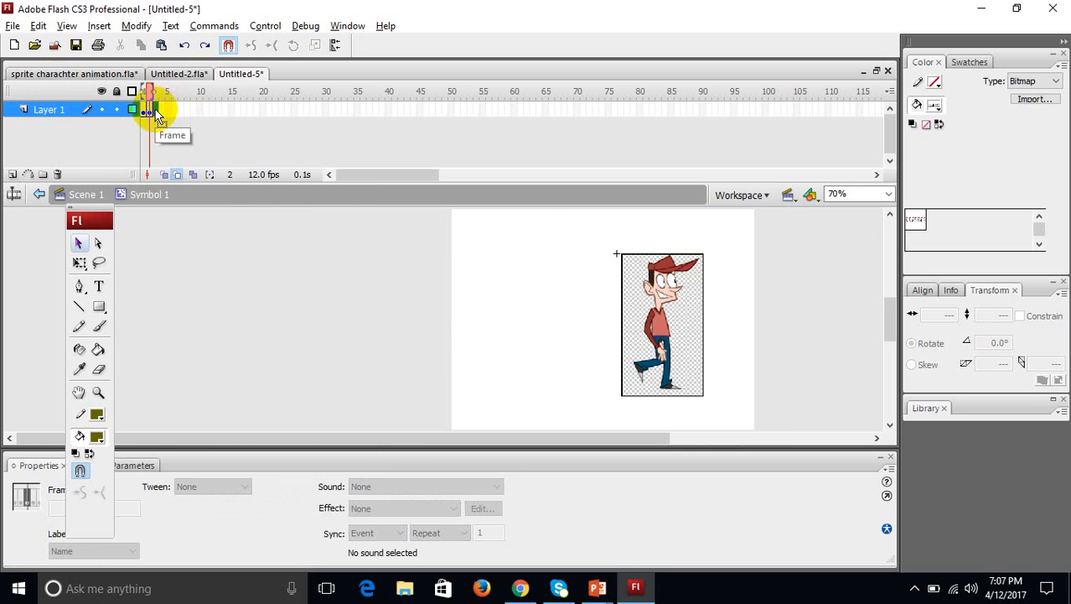
key("F7")
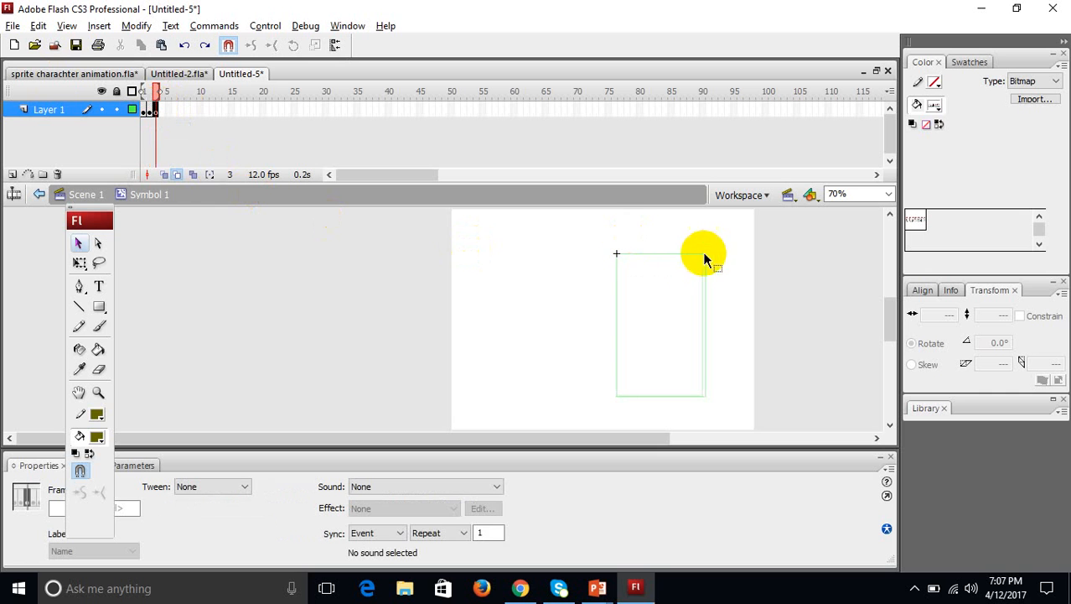
left_click(492, 369)
key("ctrl+v")
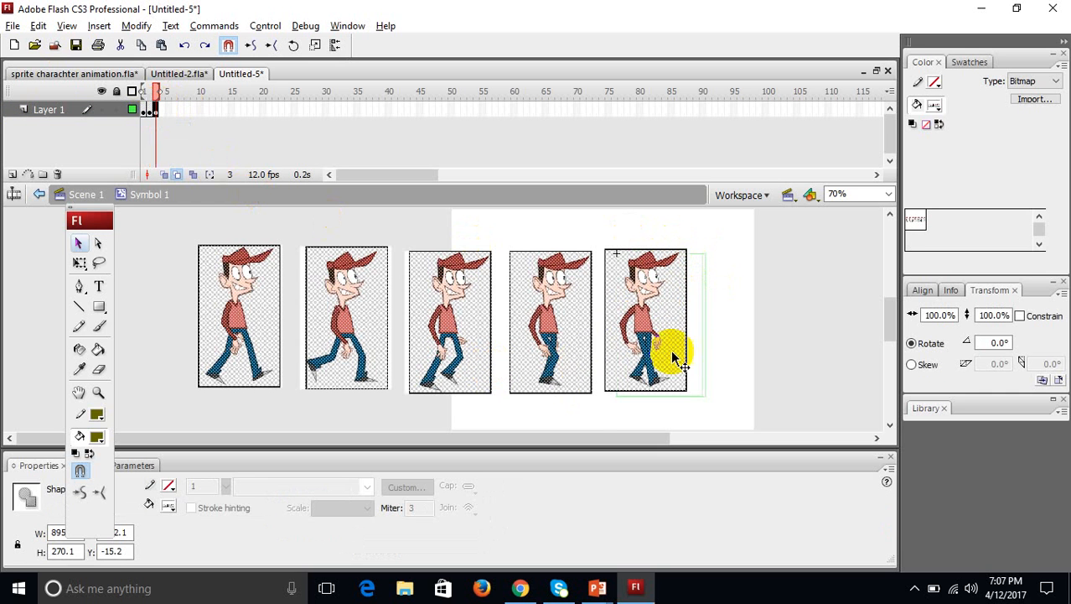
Move frame 3's rightmost figure onto the onion skin outline and nudge it into alignment at Y about -0.9.
left_click(587, 406)
left_click_drag(619, 358, 646, 371)
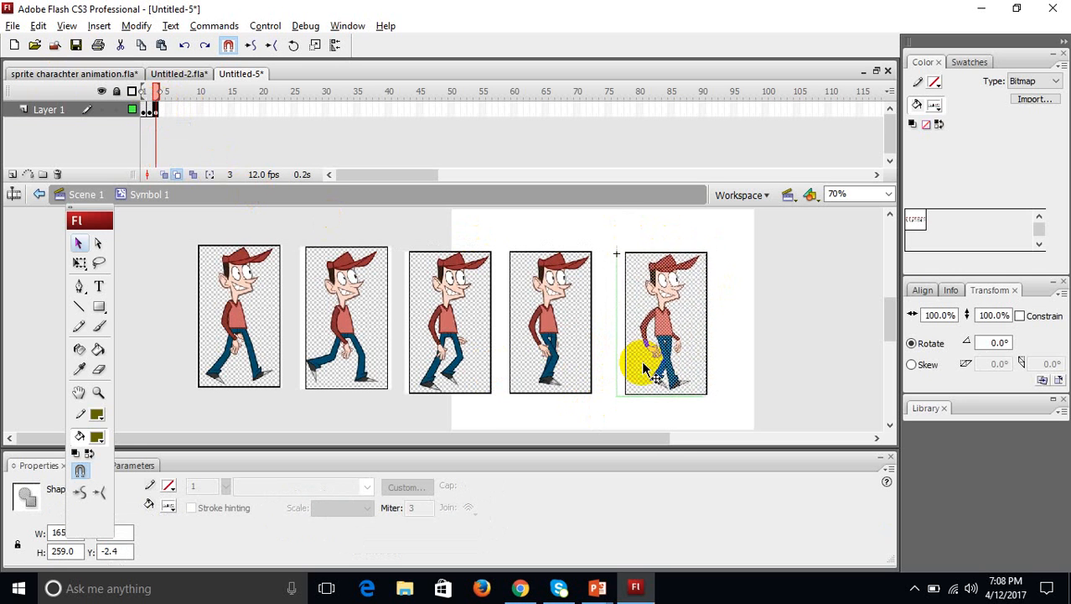
key("Left")
key("Left")
key("Left")
key("Left")
key("Left")
key("Left")
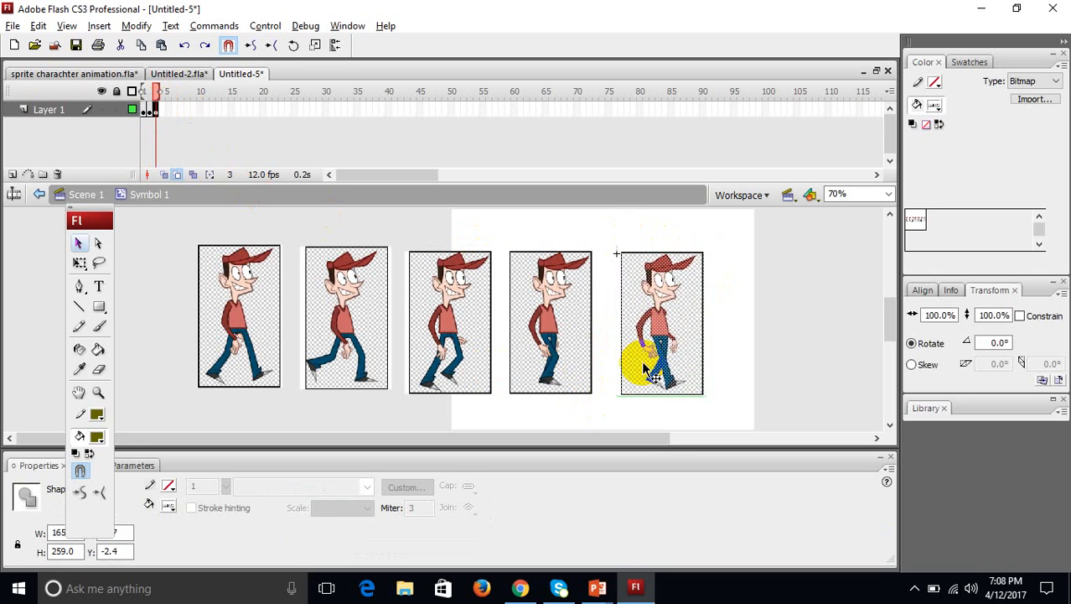
key("Down")
key("Down")
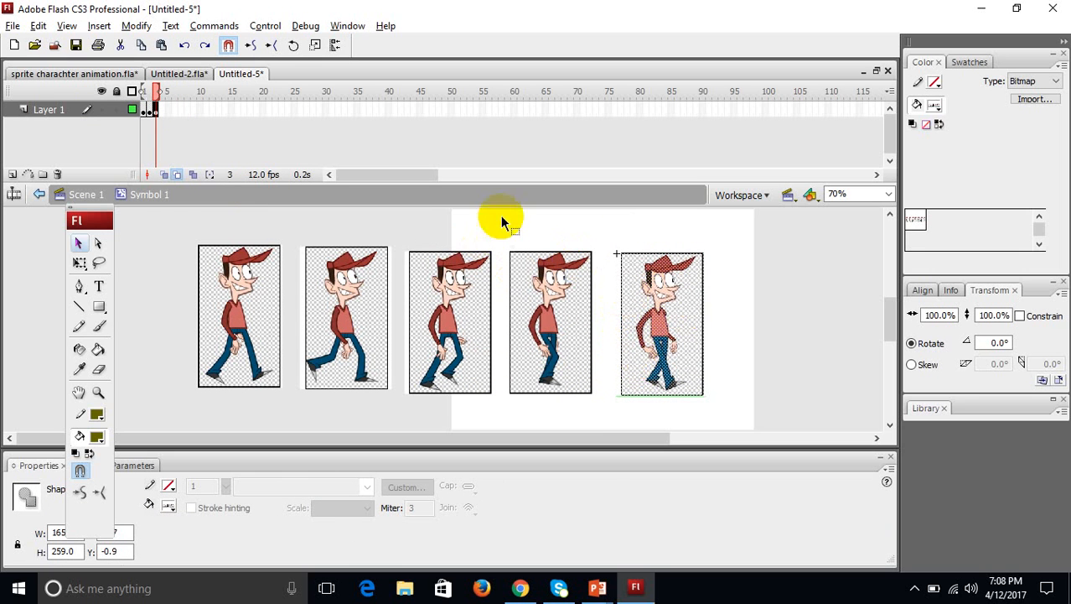
Cut the four unaligned figures from frame 3, leaving only the aligned one.
left_click(604, 225)
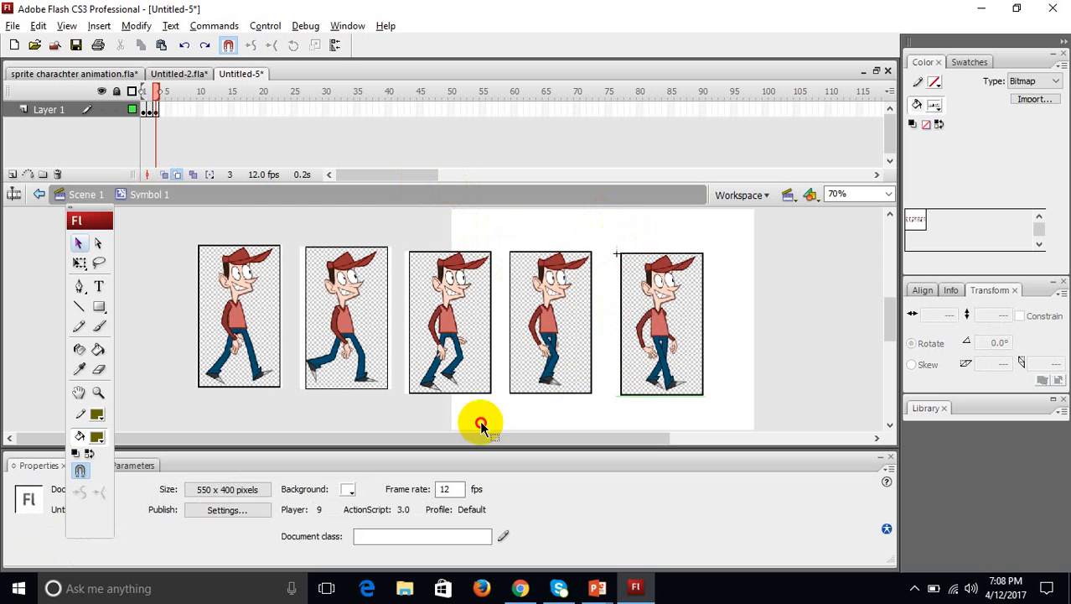
left_click_drag(479, 420, 181, 410)
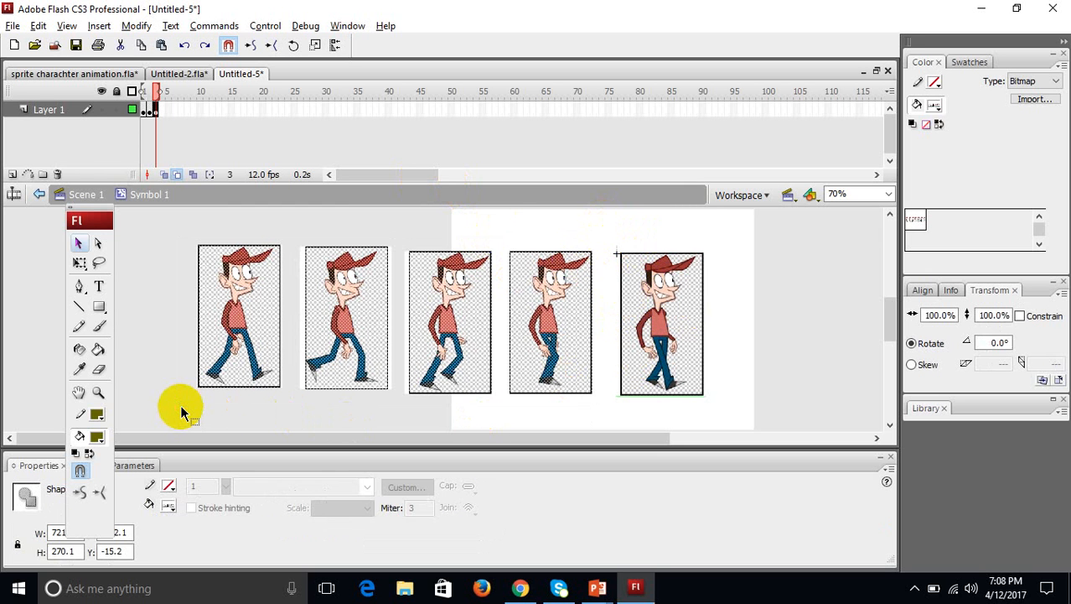
key("Delete")
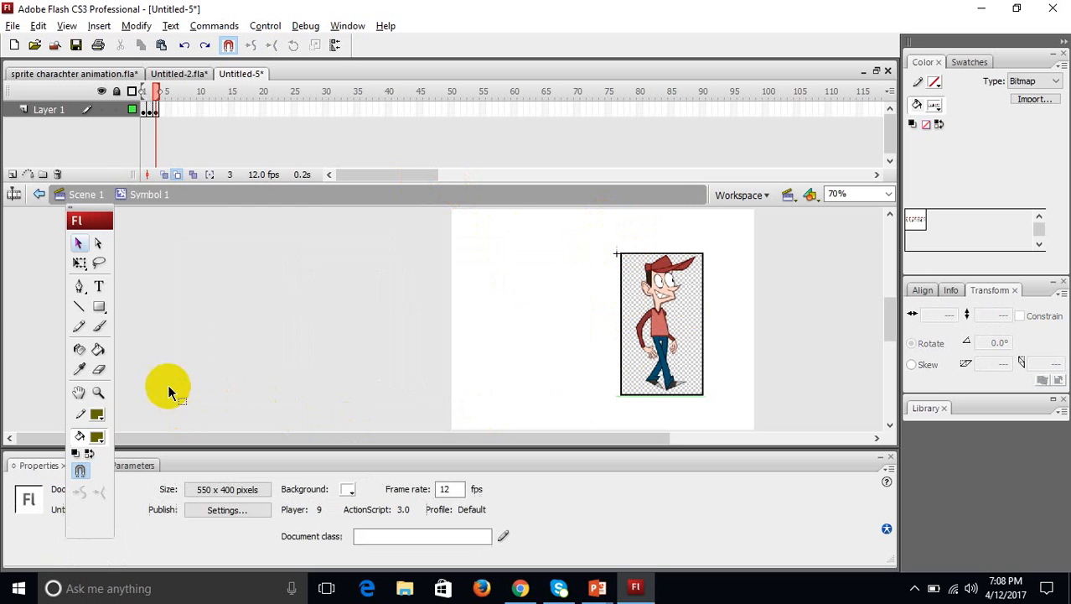
Insert a blank keyframe at frame 4 and paste the four cut figures into it.
left_click(165, 112)
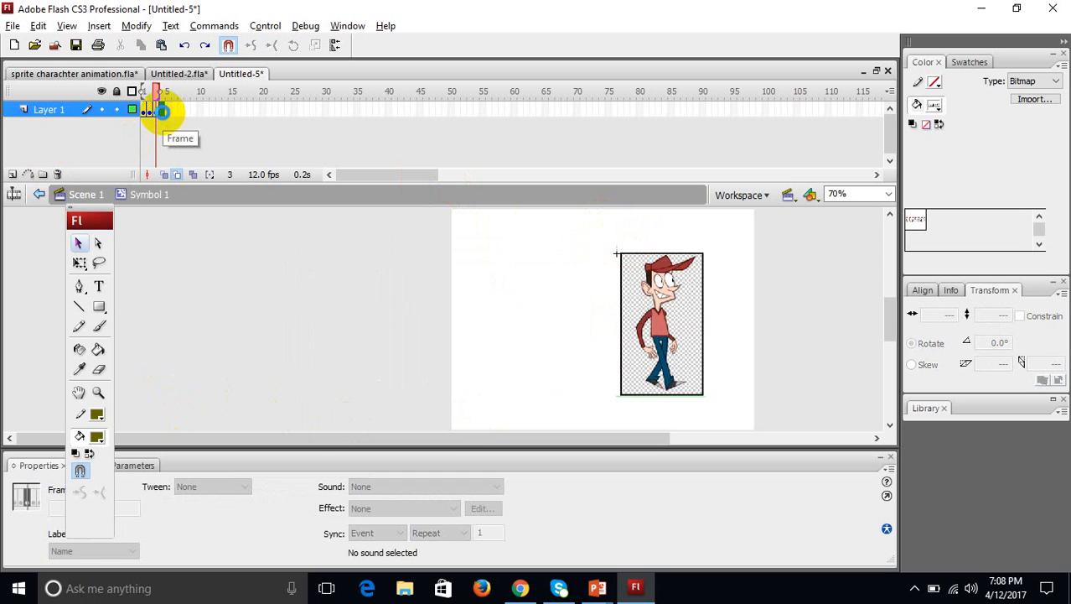
left_click(163, 112)
key("ctrl+v")
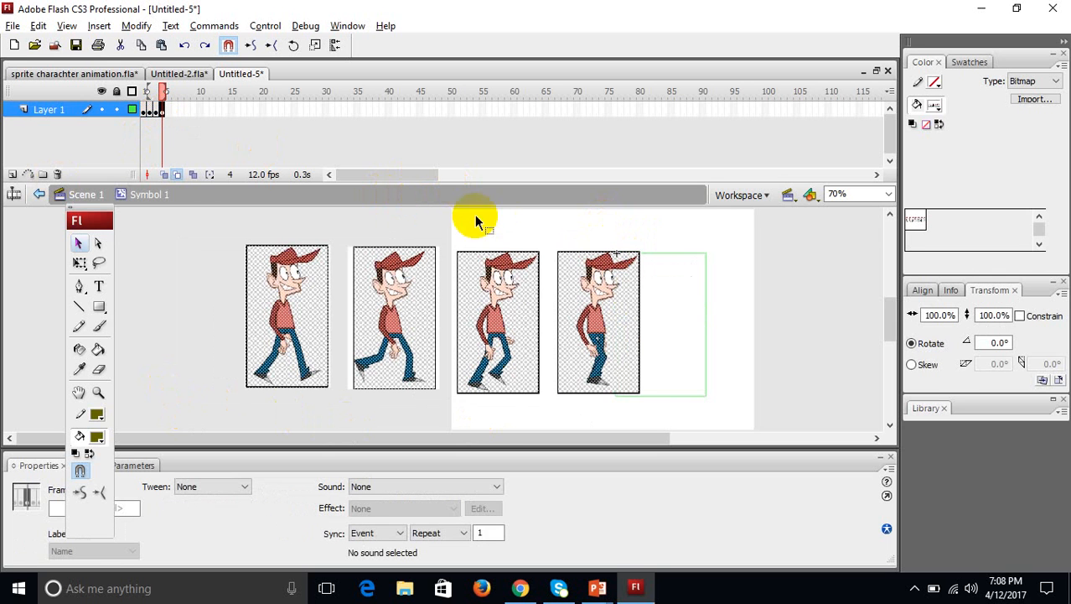
Move frame 4's rightmost figure onto the onion skin outline and nudge it into alignment at Y about 0.3.
left_click(555, 226)
left_click_drag(578, 281, 648, 285)
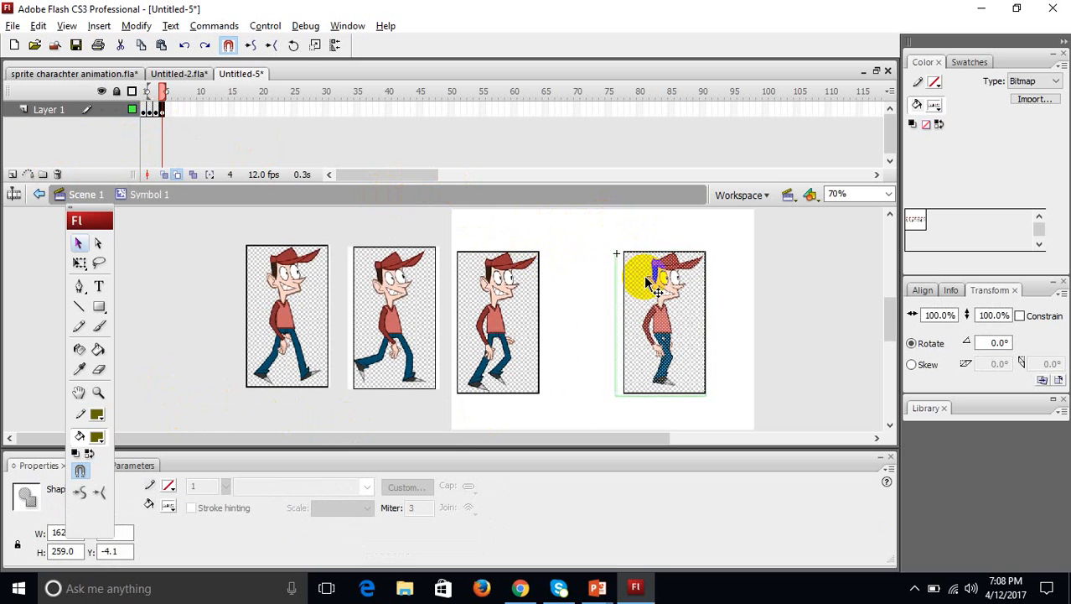
key("Left")
key("Left")
key("Left")
key("Left")
key("Left")
key("Left")
key("Left")
key("Left")
key("Down")
key("Down")
key("Down")
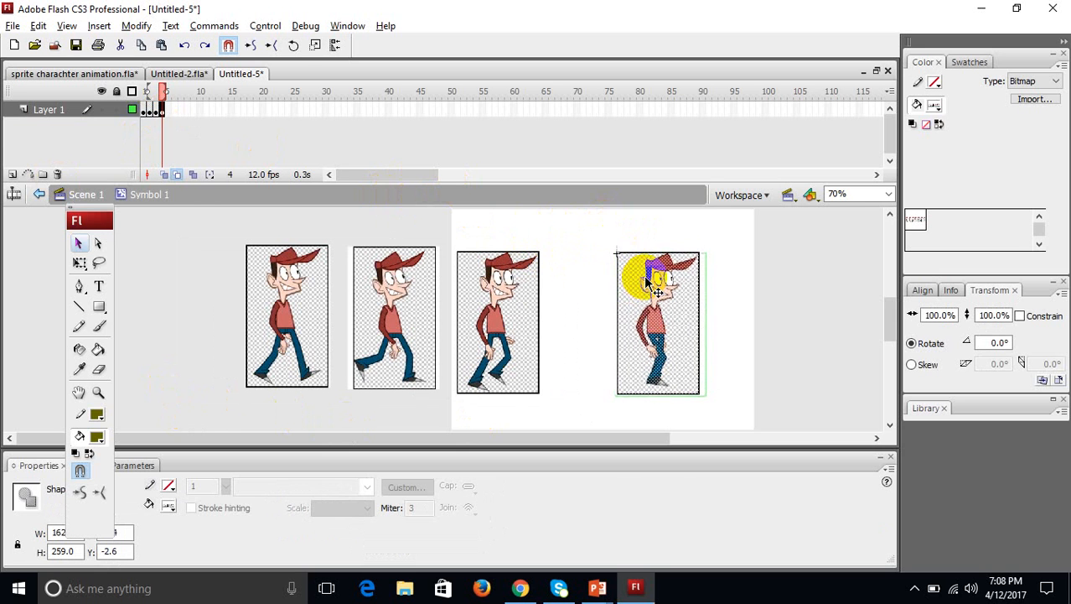
key("Right")
key("Right")
key("Right")
key("Right")
key("Right")
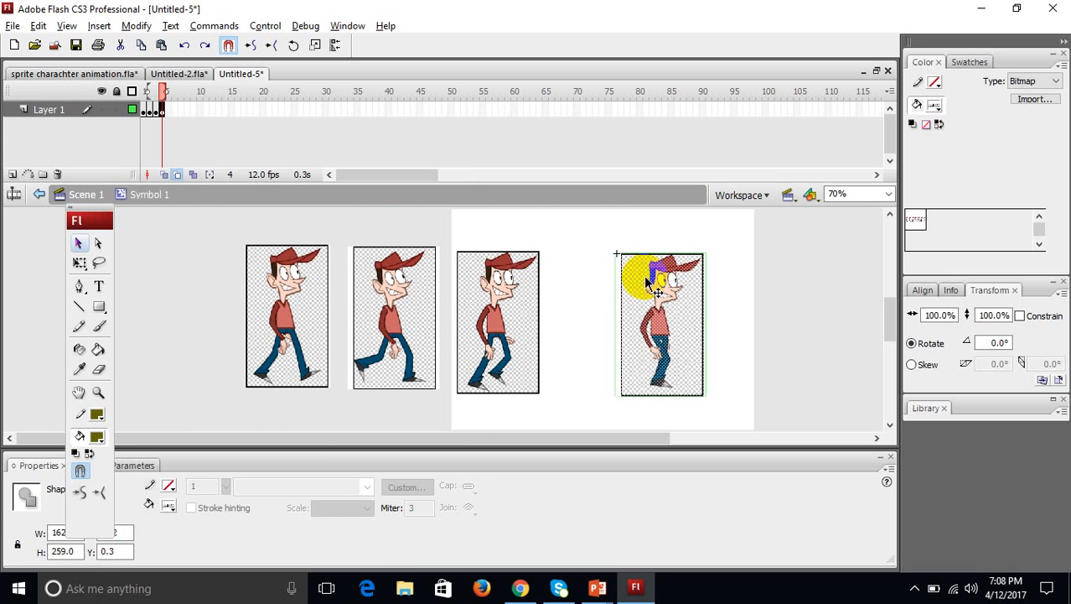
key("Left")
key("Left")
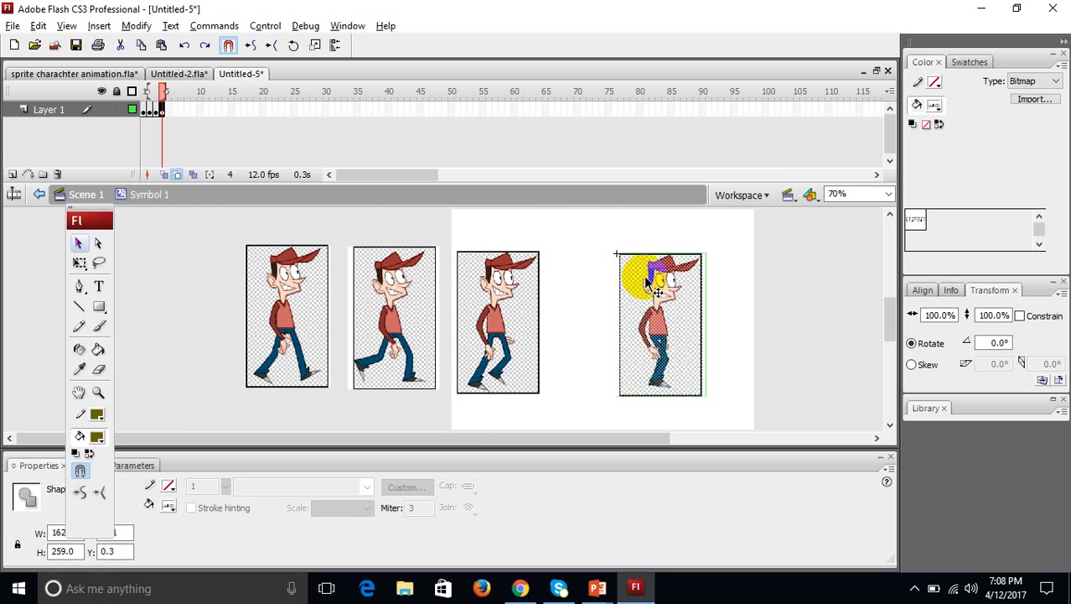
Cut the three unaligned figures from frame 4, leaving only the aligned one.
left_click(563, 229)
left_click_drag(563, 227, 216, 411)
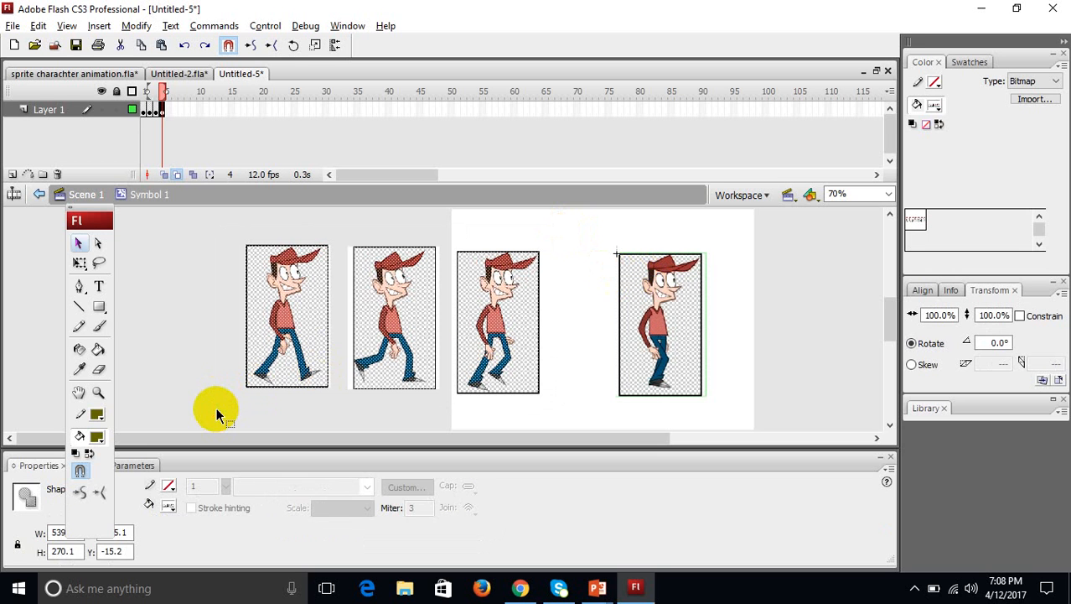
key("Delete")
Insert a blank keyframe at frame 5 and paste the three cut figures into it.
left_click(167, 110)
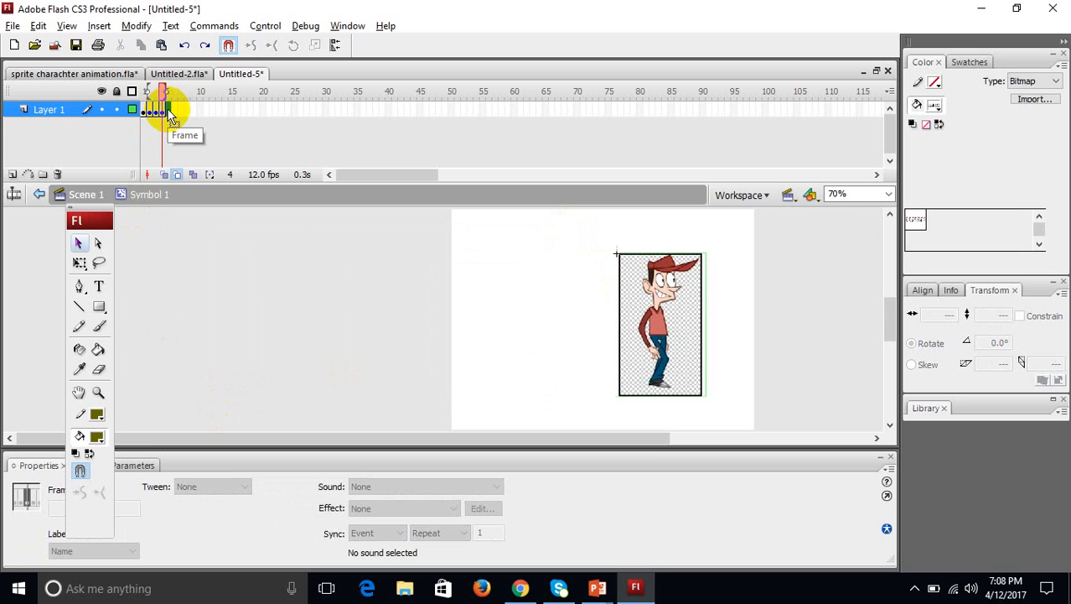
left_click(169, 109)
key("F7")
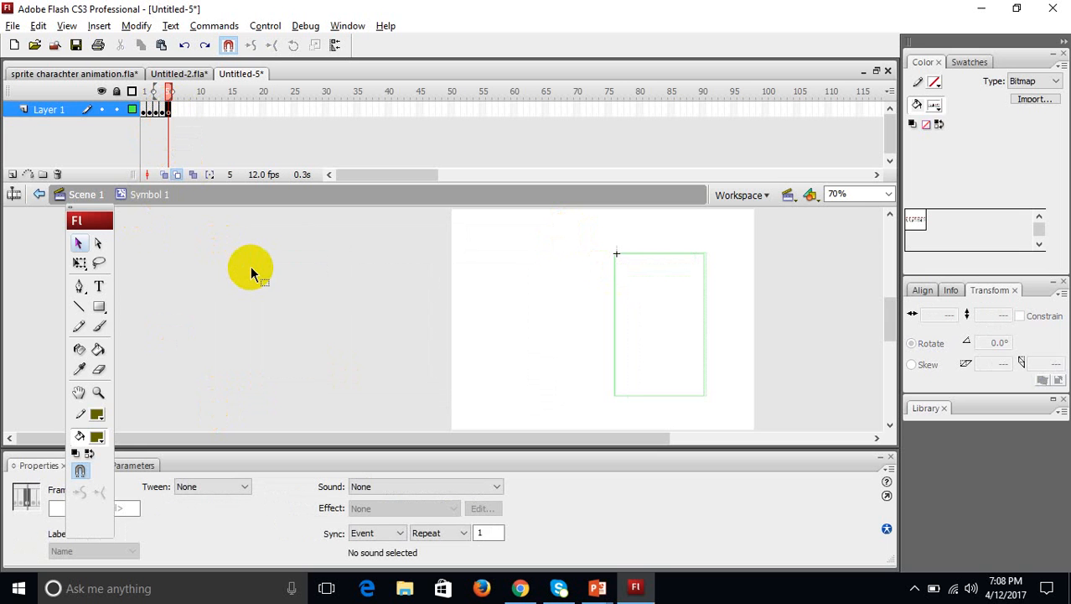
key("ctrl+v")
Move frame 5's rightmost figure onto the onion skin outline and nudge it into alignment at Y about 0.3.
left_click(502, 236)
left_click(541, 288)
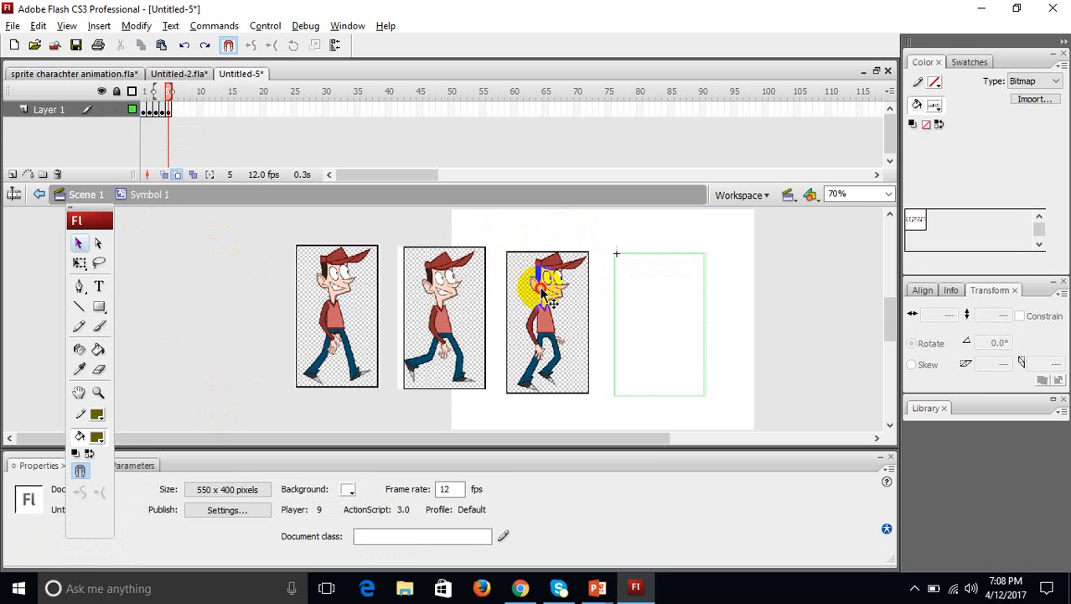
left_click_drag(542, 289, 653, 289)
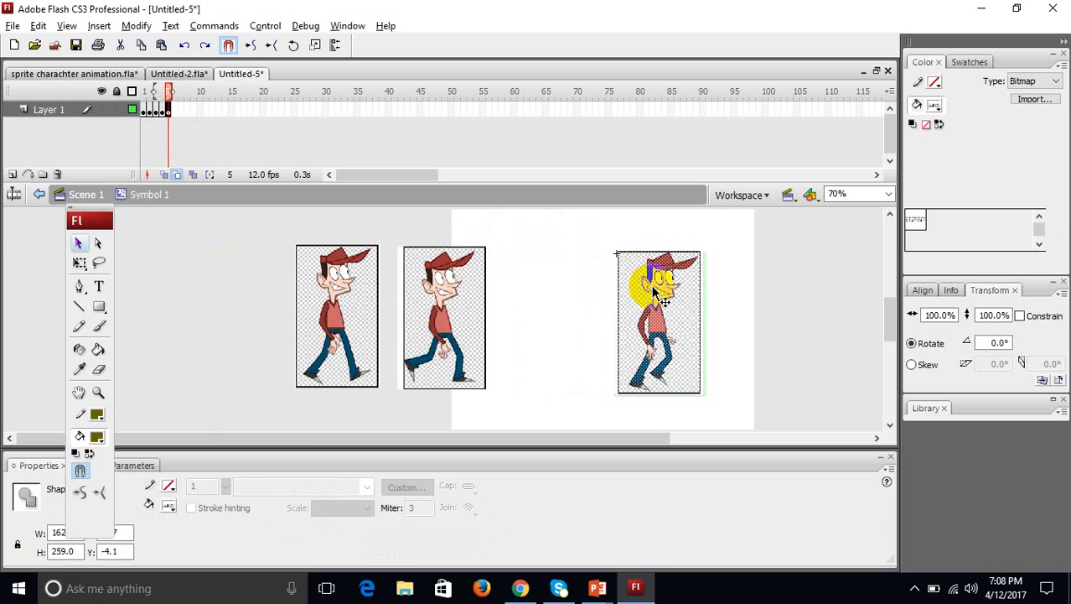
key("Down")
key("Down")
key("Right")
key("Right")
key("Right")
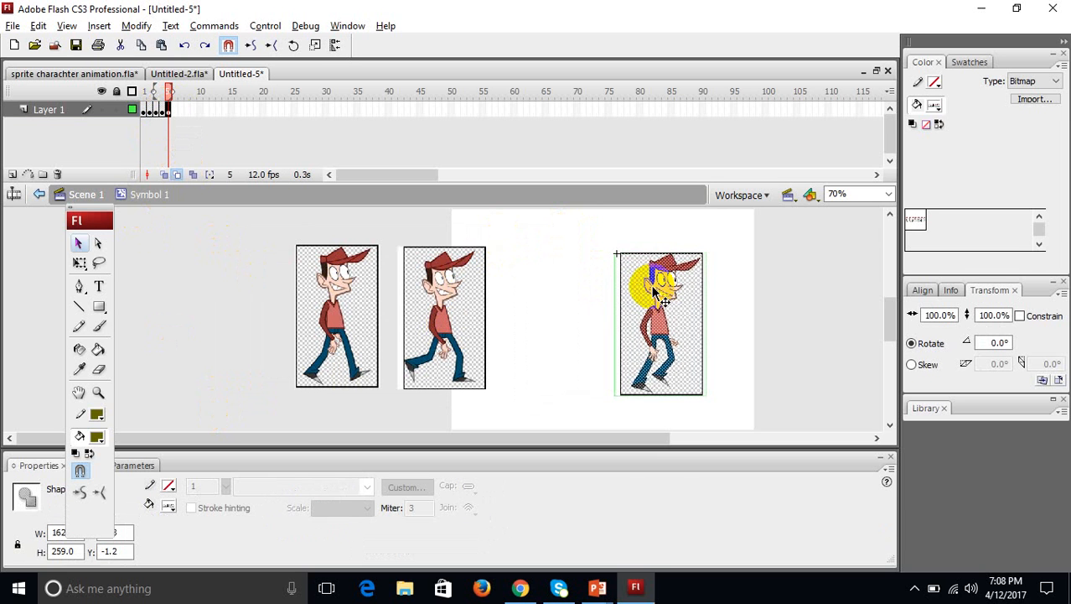
key("Left")
key("Left")
key("Down")
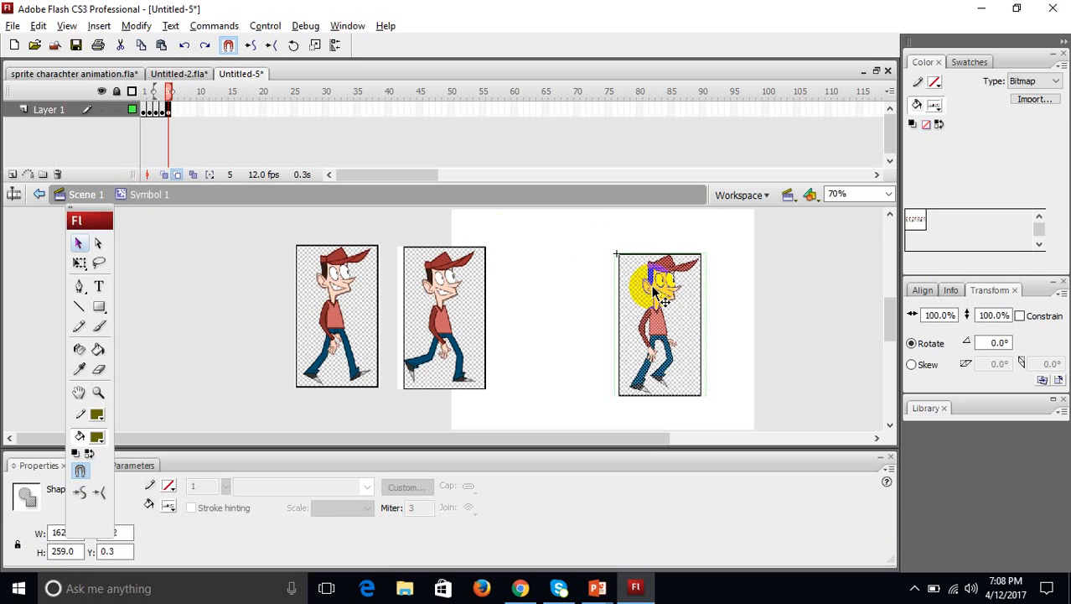
Cut the two unaligned figures from frame 5, leaving only the aligned one.
left_click(545, 227)
left_click_drag(526, 232, 203, 440)
key("Delete")
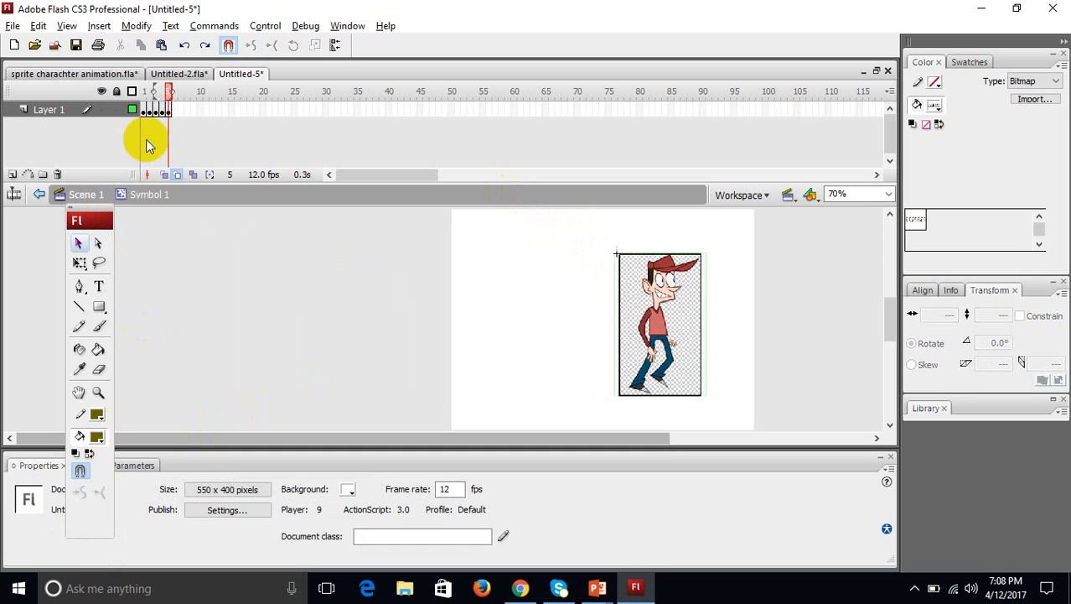
Insert a blank keyframe at frame 6 and paste the two cut figures into it.
left_click(175, 106)
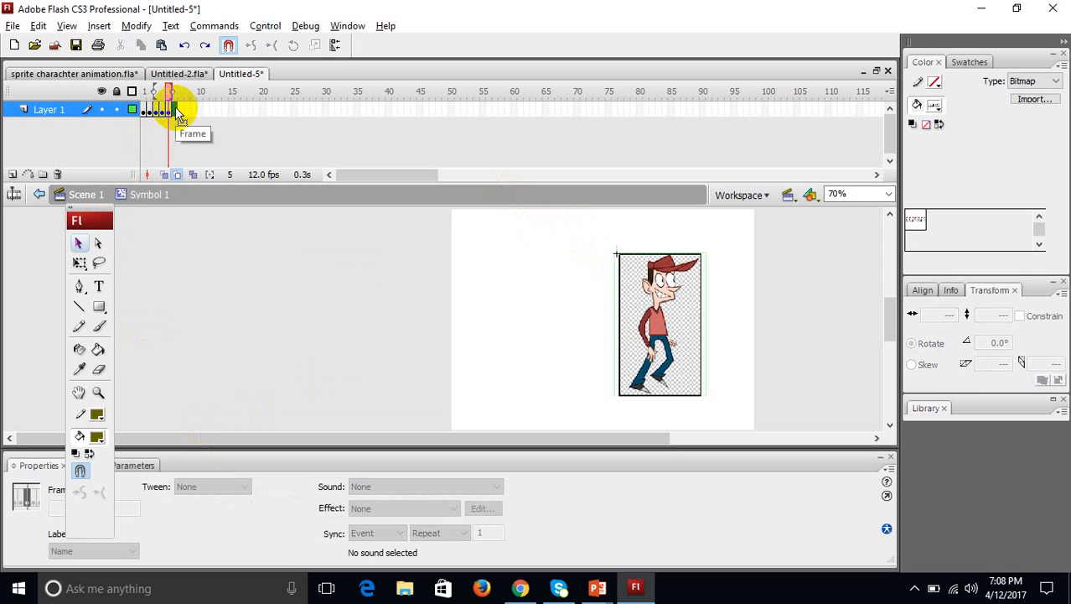
key("F7")
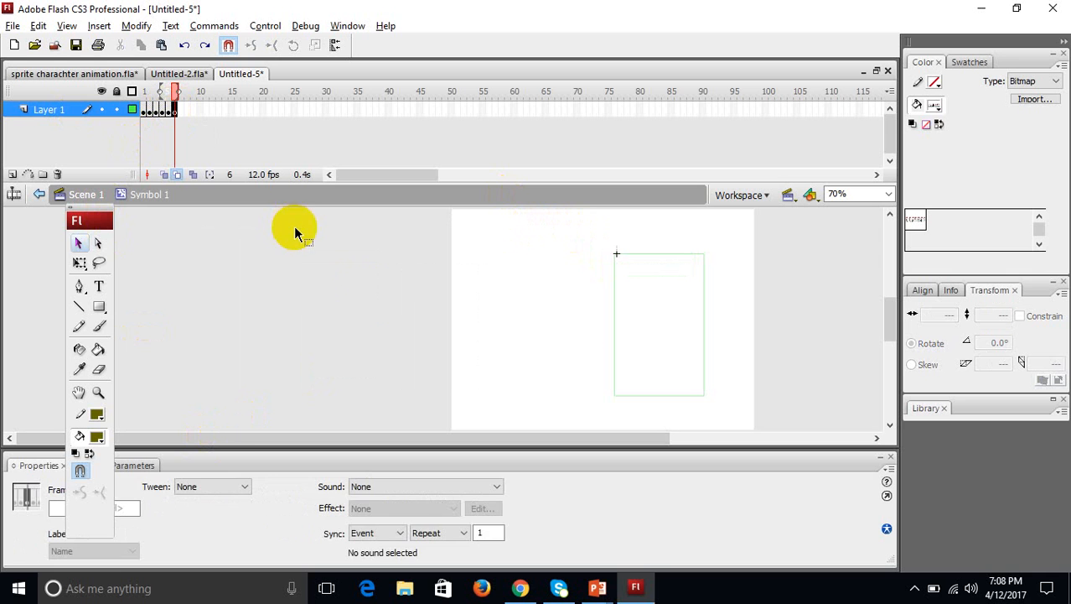
key("ctrl+shift+v")
Move frame 6's rightmost figure onto the onion skin outline at Y about 0.4, and cut the other figure from the frame.
left_click(570, 335)
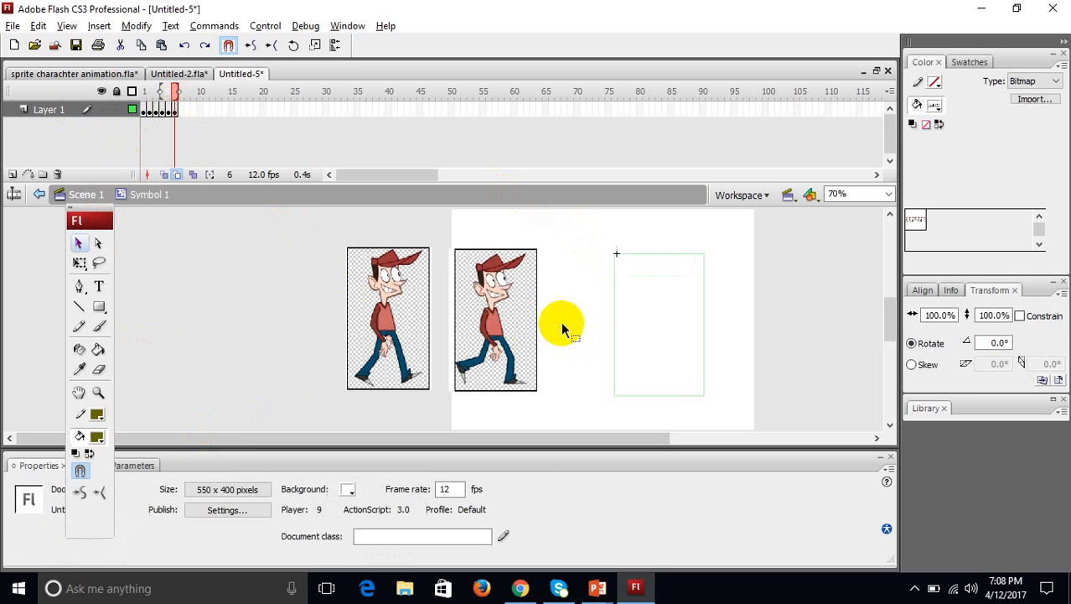
left_click_drag(608, 321, 669, 327)
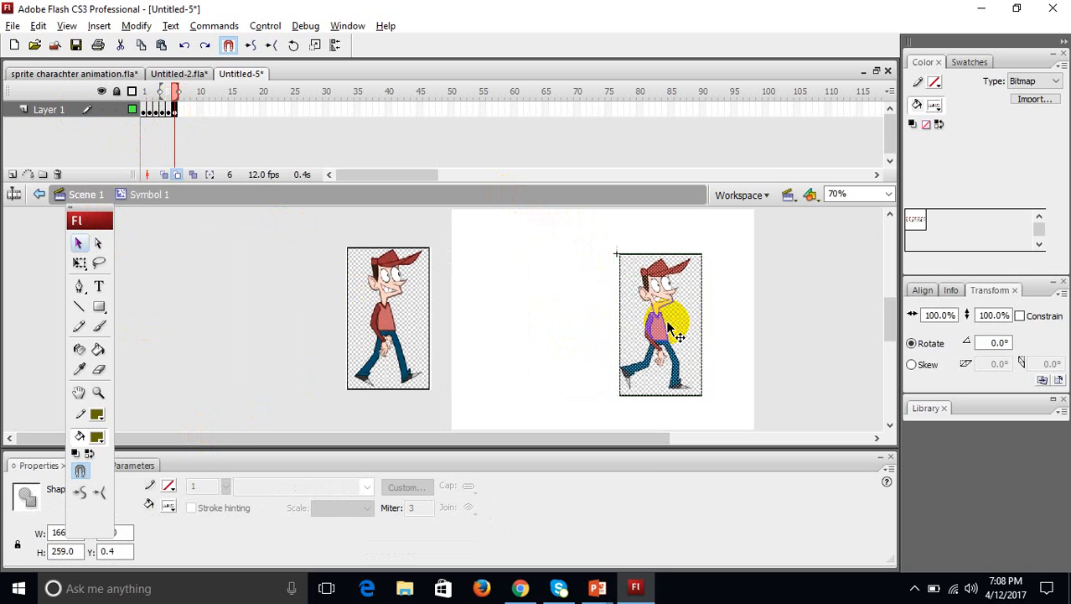
left_click(405, 292)
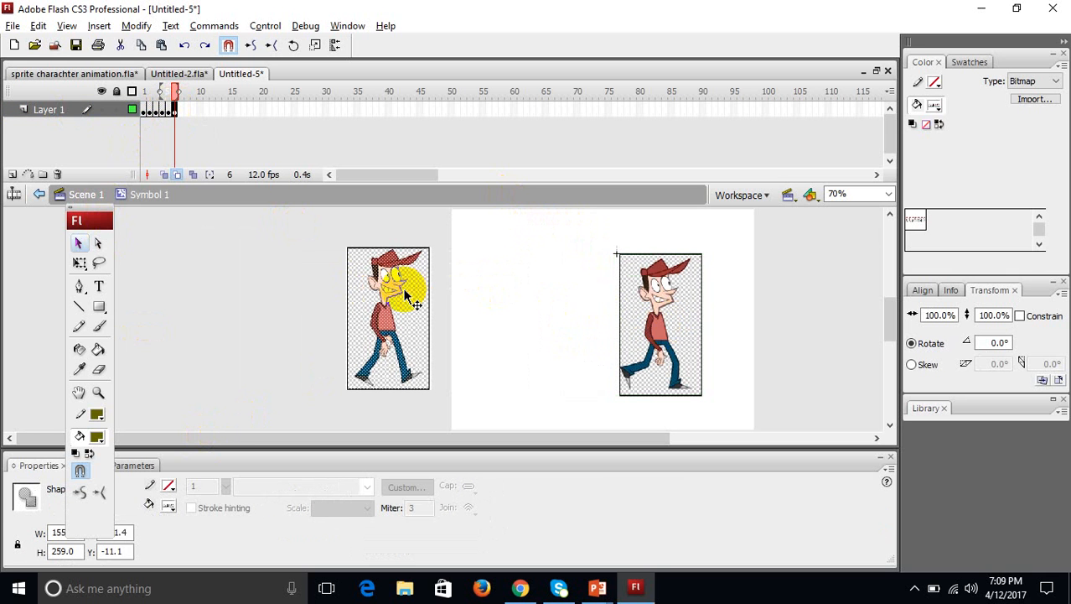
key("Delete")
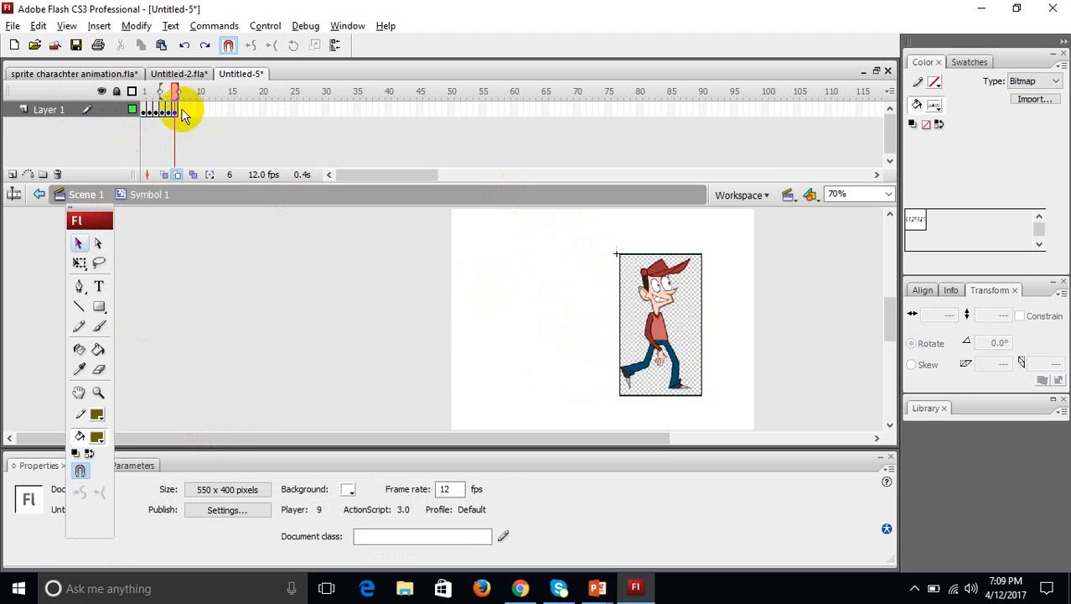
Paste the last cut figure into a new blank keyframe at frame 7 and move it onto the onion skin outline at Y about 1.8.
left_click(182, 111)
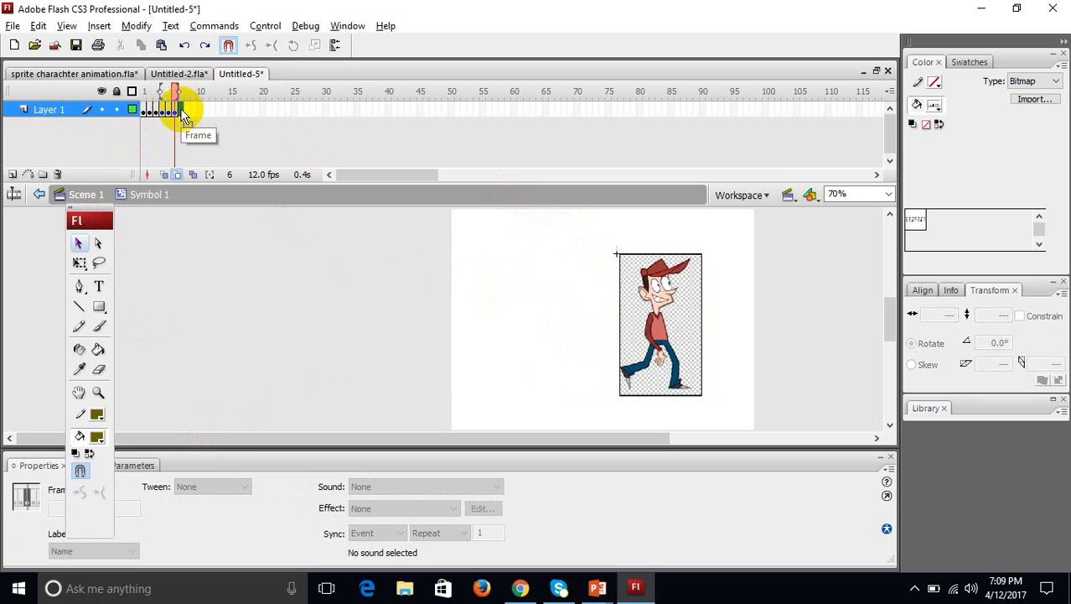
left_click(181, 110)
key("ctrl+v")
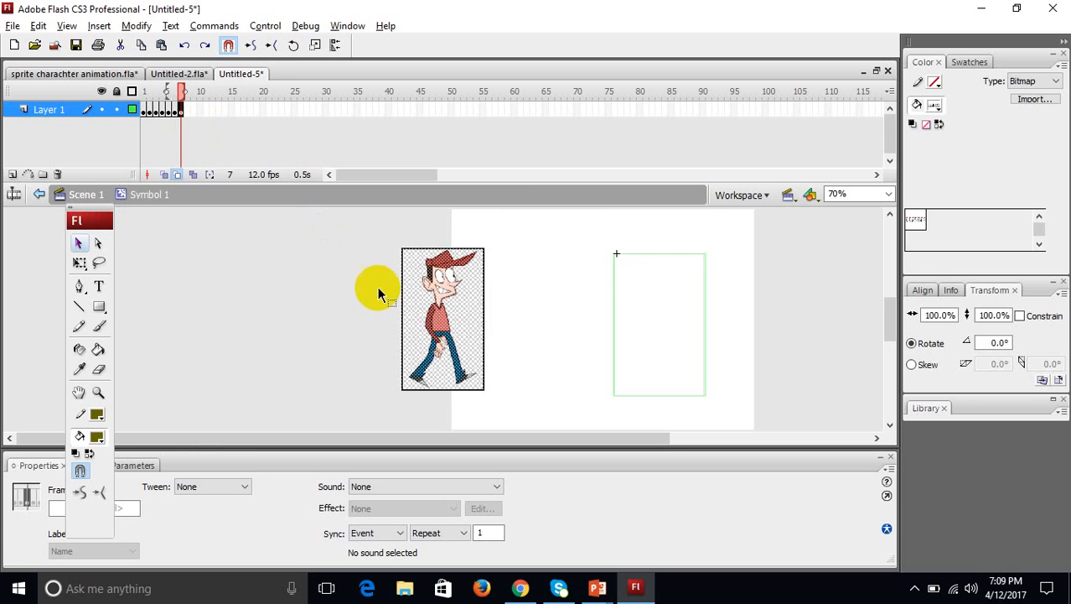
left_click_drag(491, 332, 683, 330)
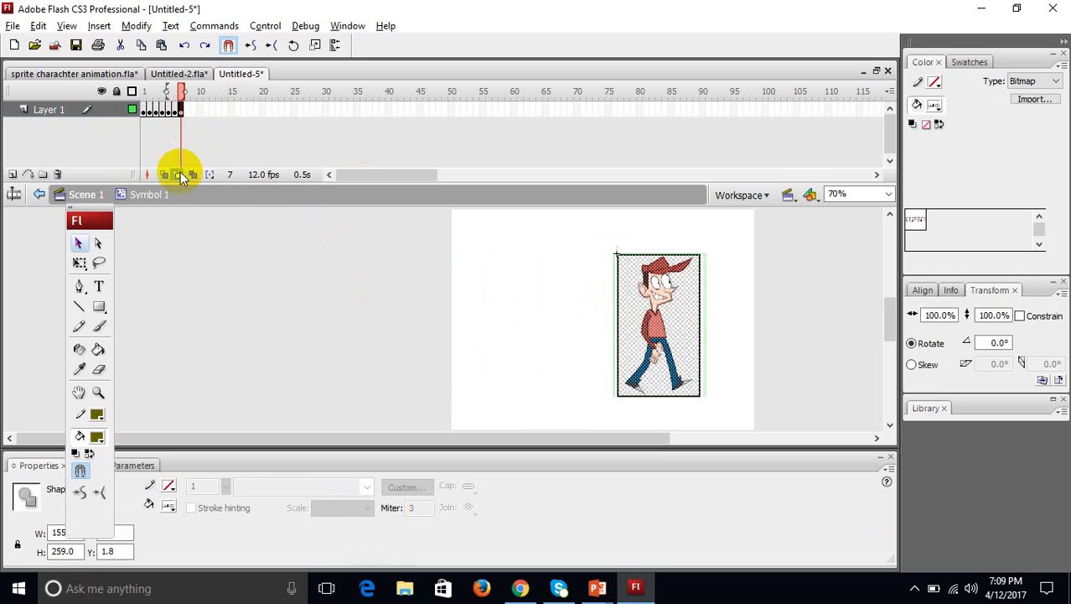
Scrub through the symbol's walking keyframes, then return to Scene 1 and test the movie.
left_click(182, 110)
mouse_move(180, 90)
left_mouse_down()
mouse_move(139, 91)
mouse_move(177, 91)
left_mouse_up()
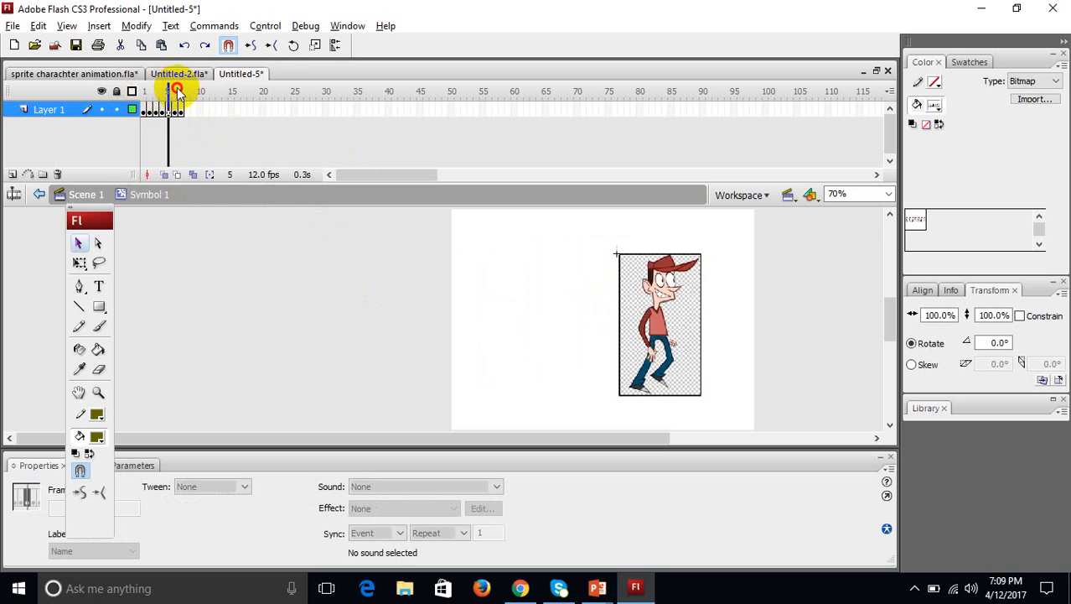
left_click(84, 194)
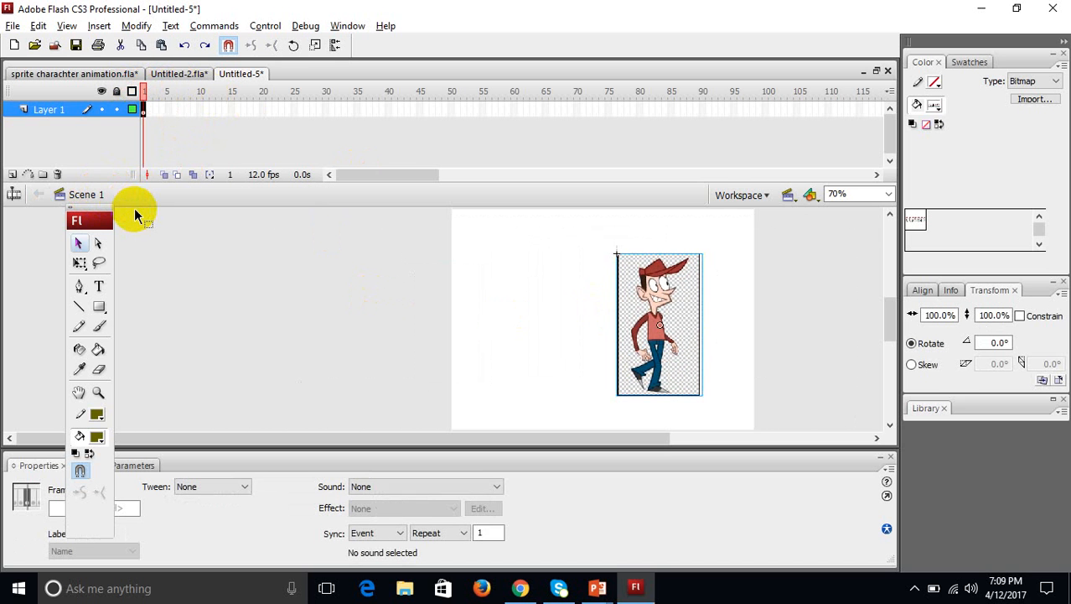
key("ctrl+Return")
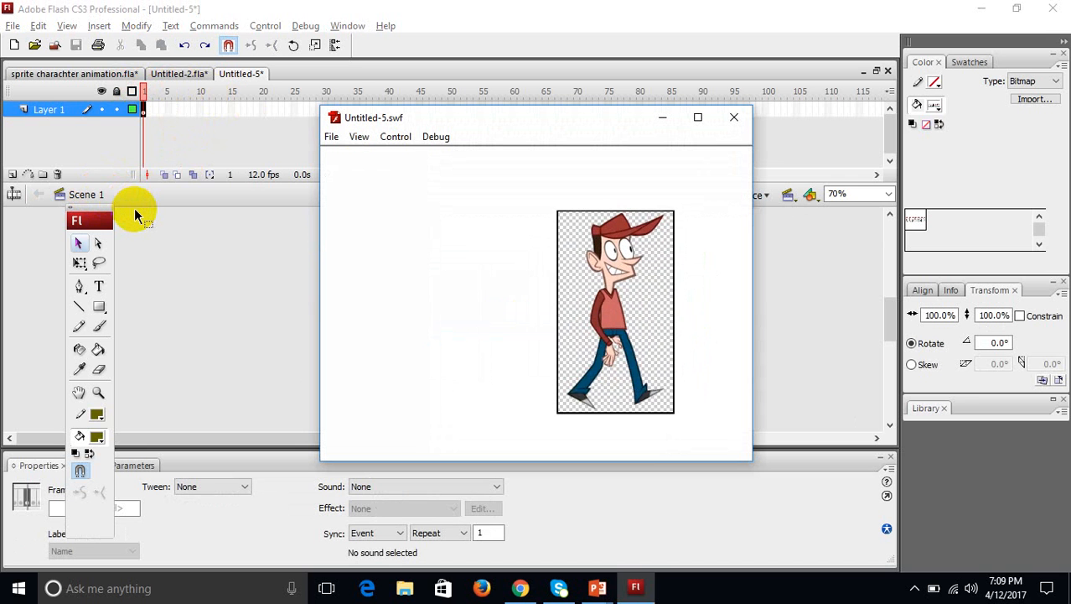
left_click(737, 122)
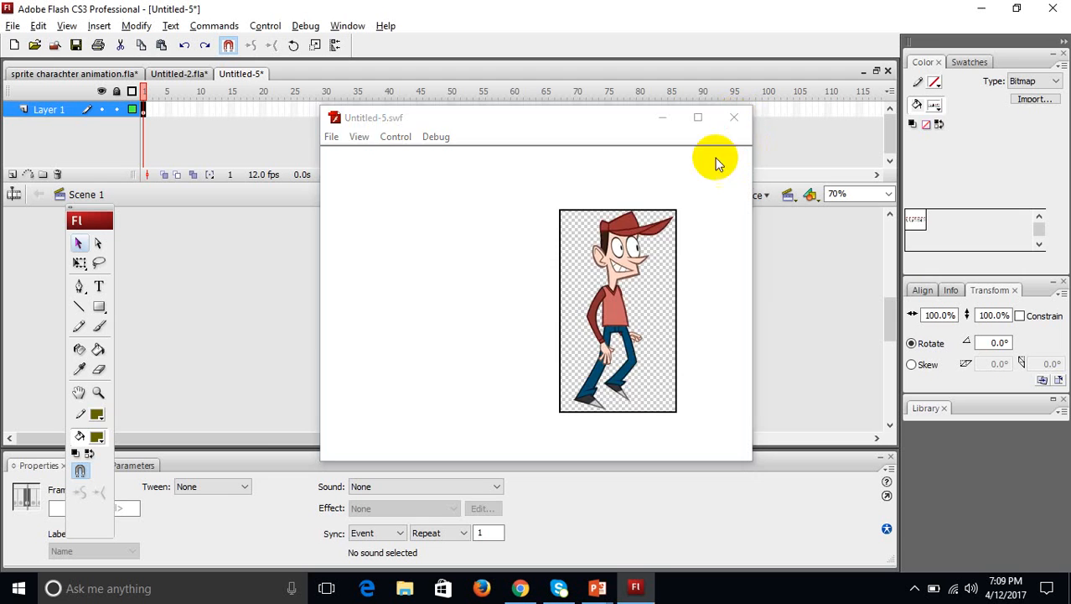
Scale the walking figure instance down to about 48.7% and move it to the stage's left side at Y about 170.5.
left_click(80, 264)
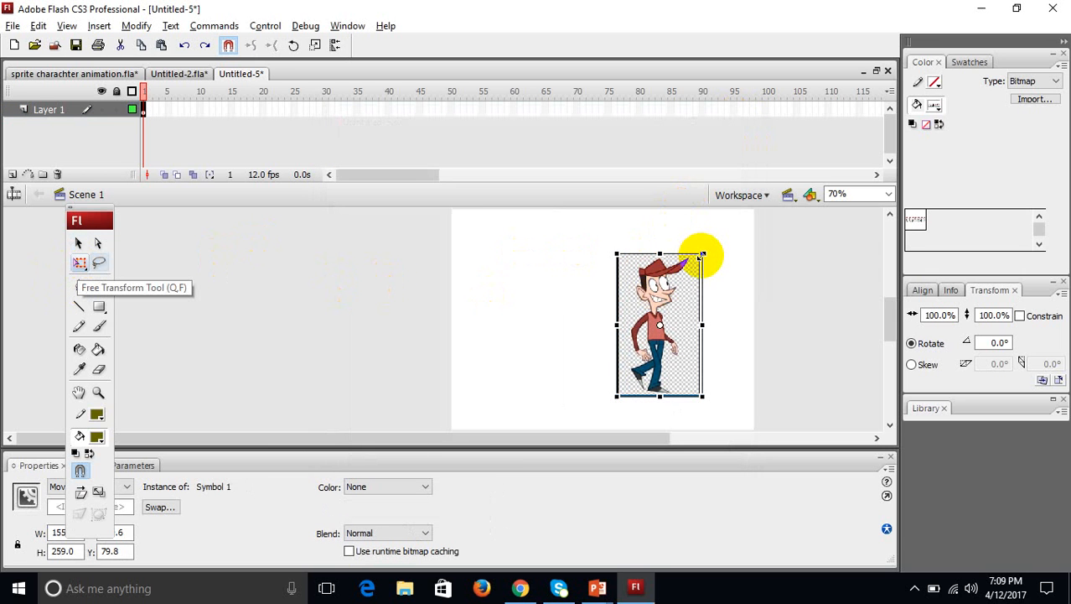
left_click_drag(702, 254, 681, 276)
left_click(717, 309)
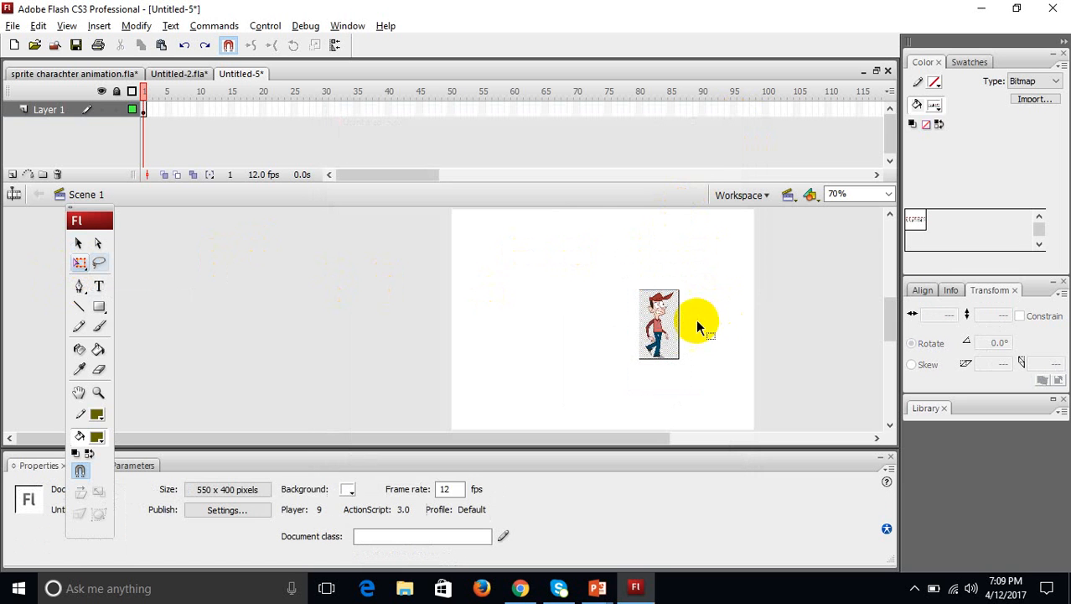
left_click_drag(659, 326, 485, 342)
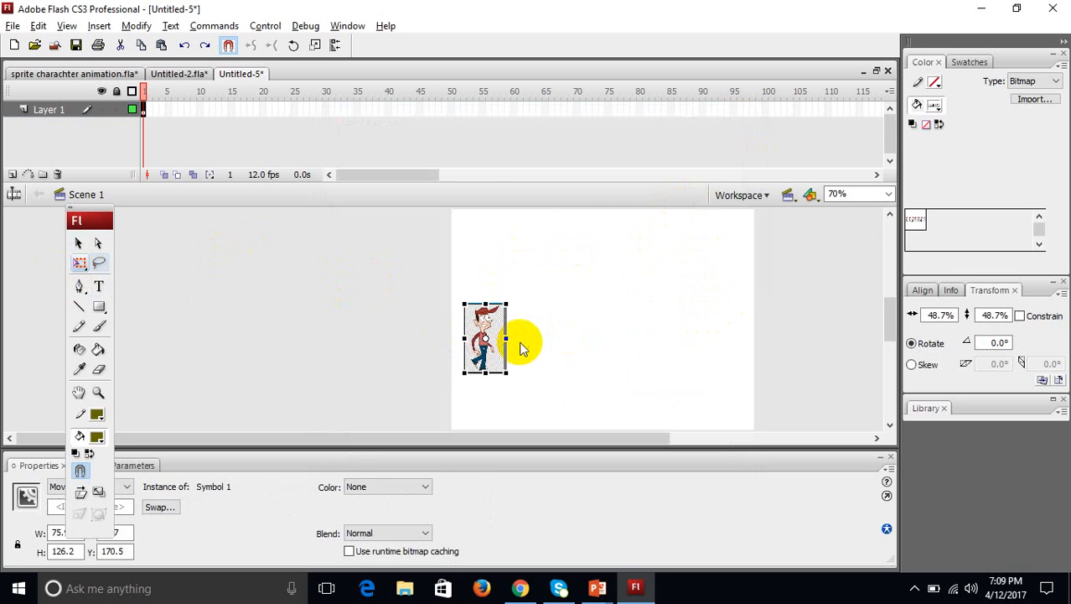
Test the movie with the resized walking figure, then close the preview and deselect the figure.
key("ctrl+Return")
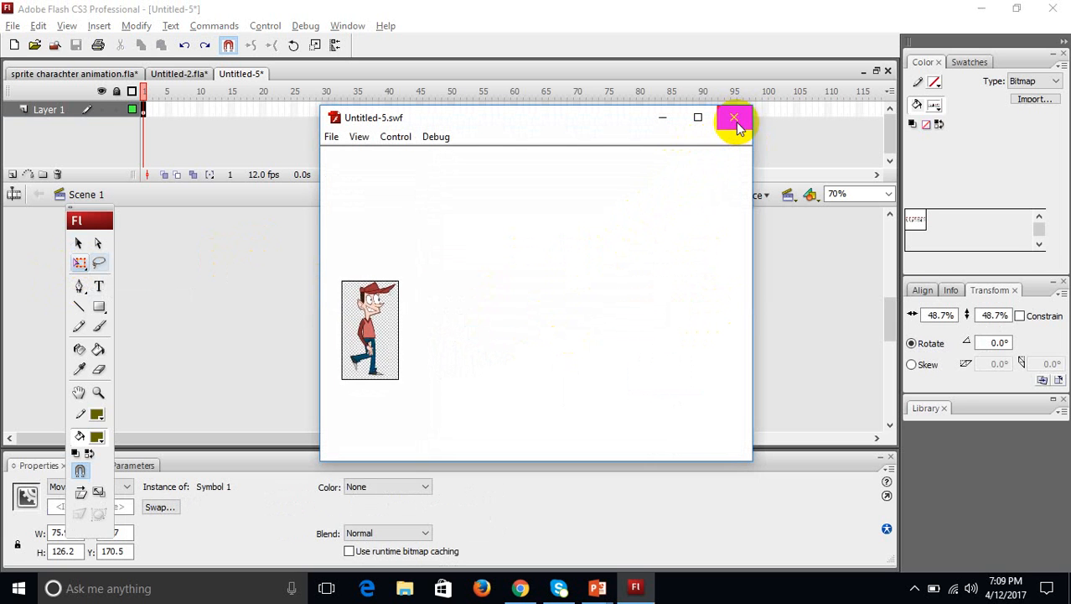
left_click(735, 120)
left_click(537, 348)
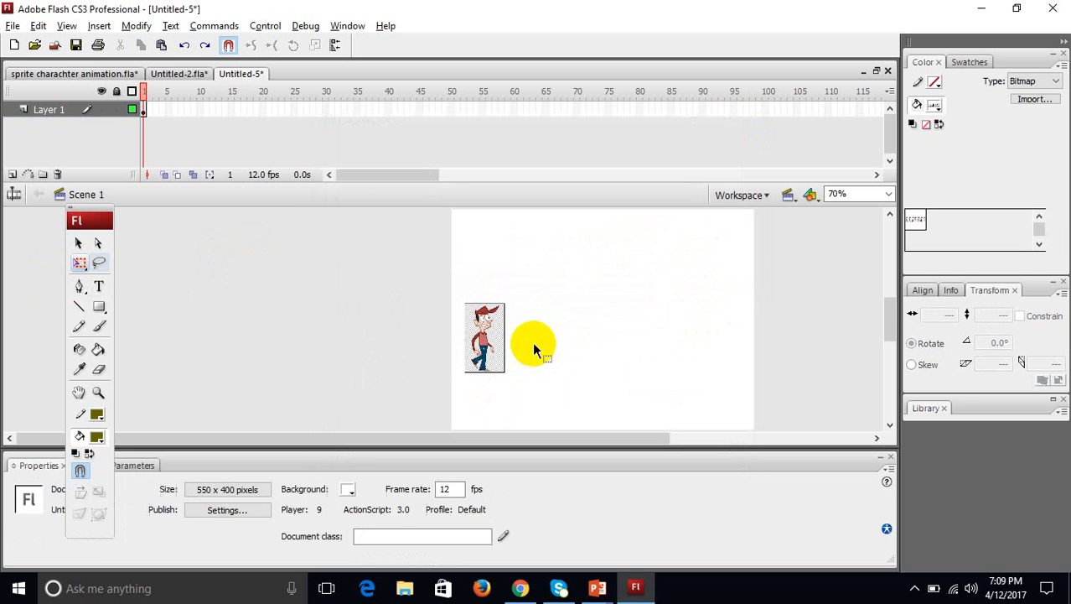
Duplicate the walking figure four times across the stage, select everything on frame 1 and test the movie.
left_click(504, 340)
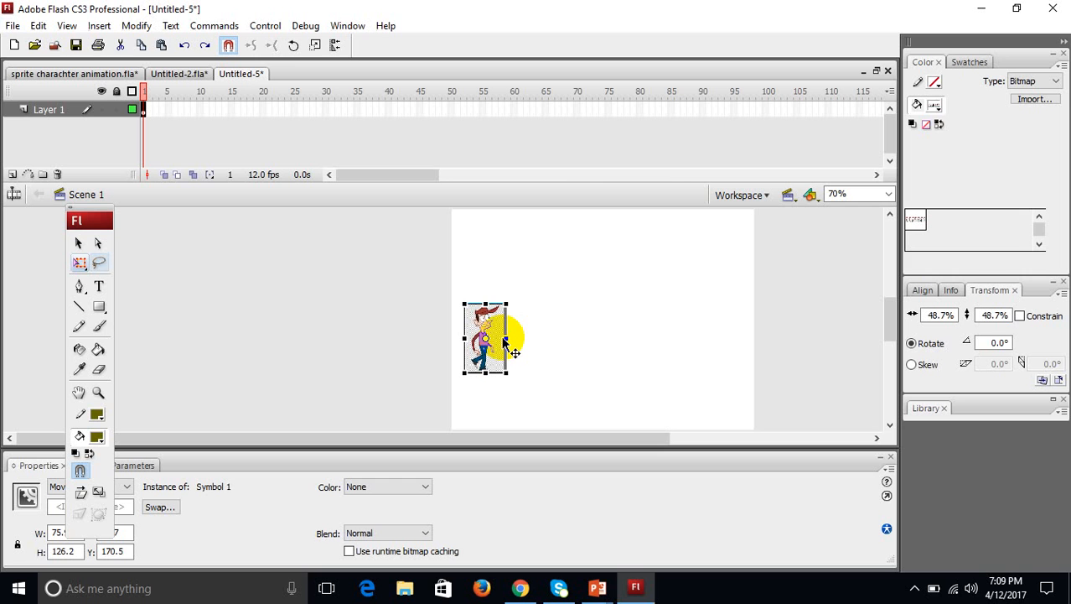
left_click_drag(495, 321, 666, 336)
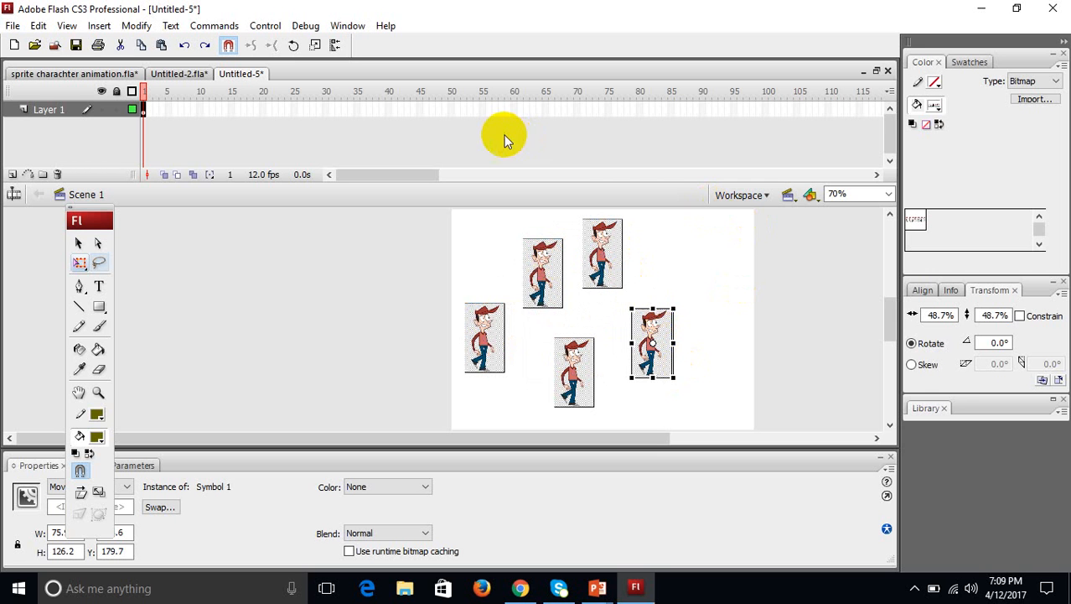
left_click(146, 116)
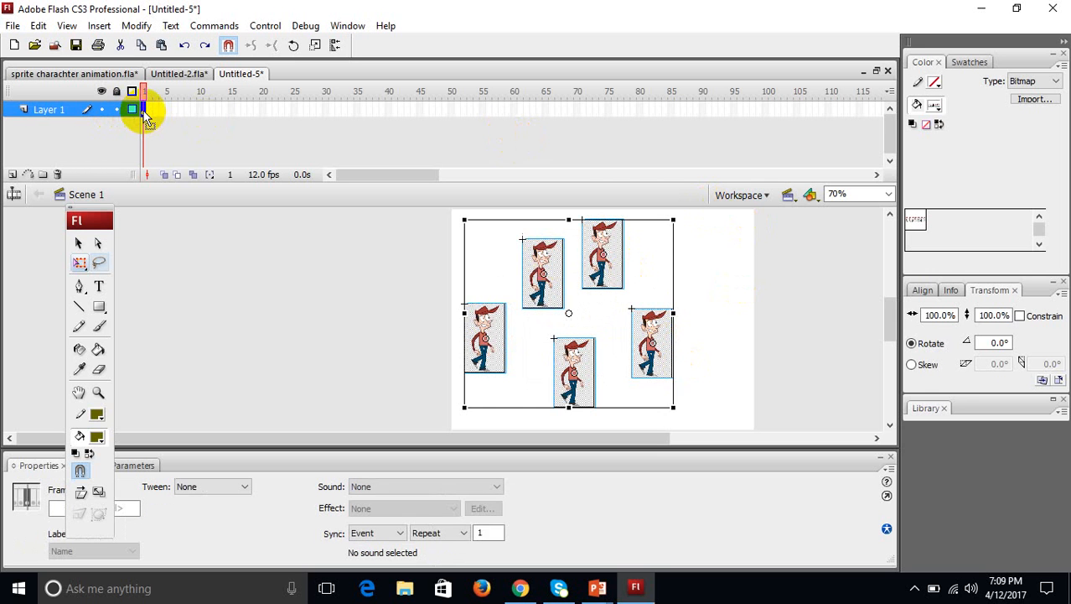
key("ctrl+Return")
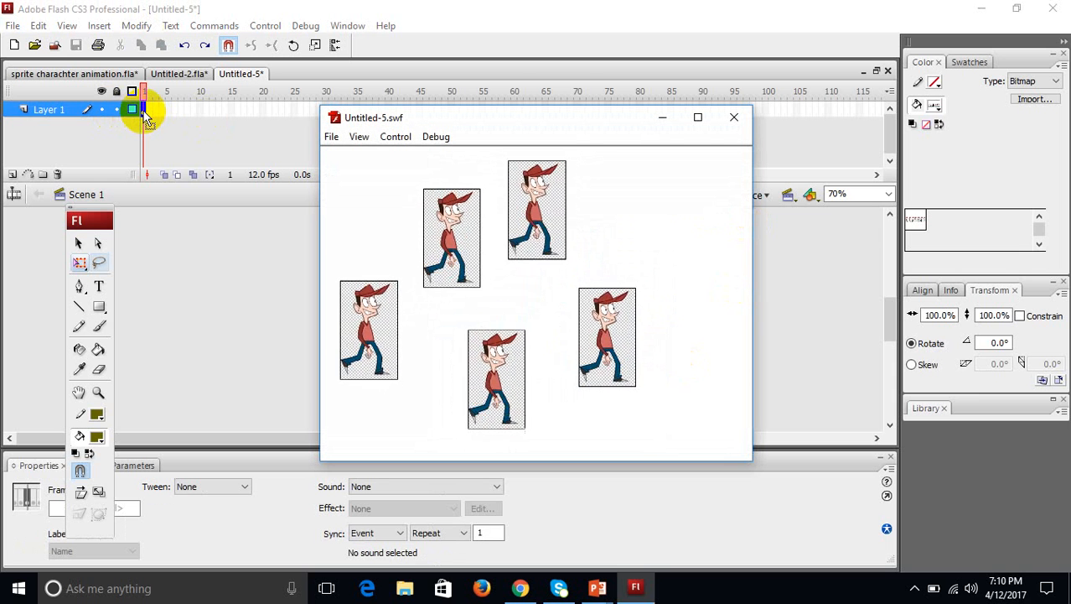
left_click(733, 118)
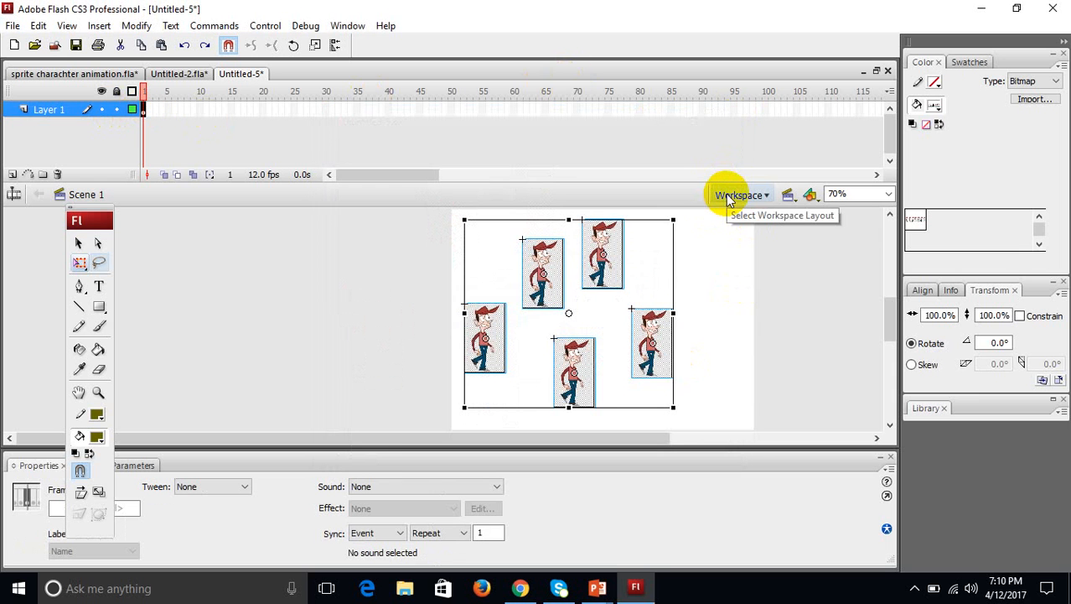
Convert the five selected walking figures into a single movie clip symbol and test the movie.
key("F8")
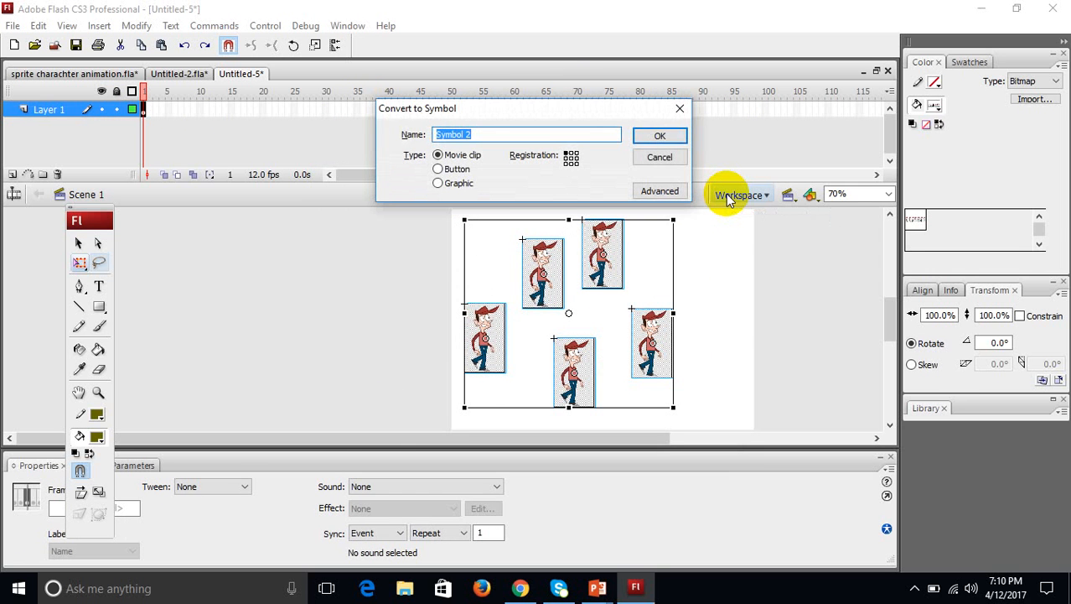
key("Return")
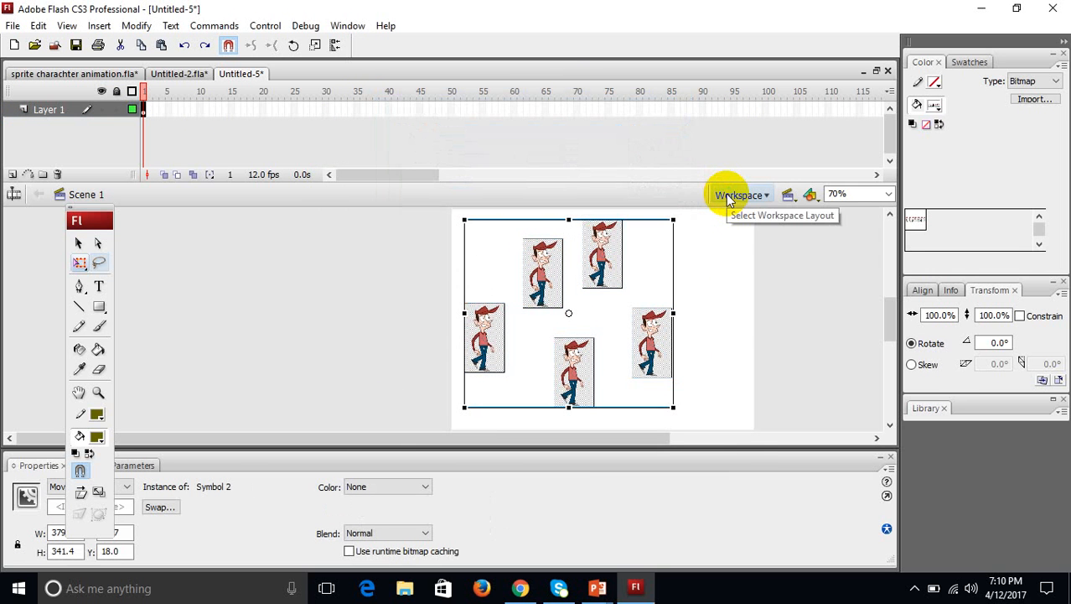
key("ctrl+Return")
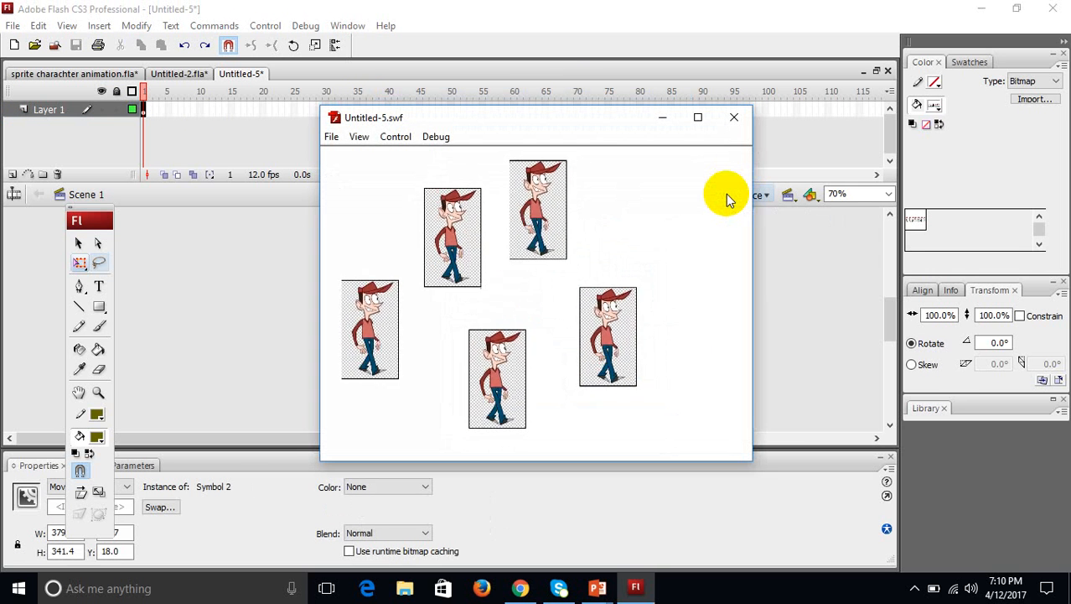
left_click(734, 118)
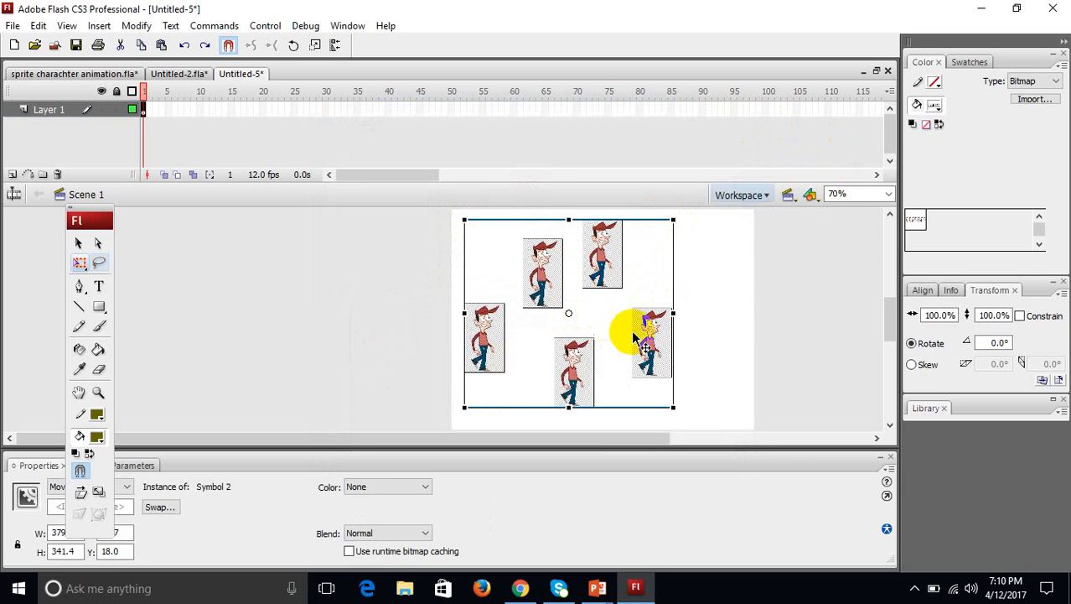
Move the group of figures off the stage's left side on frame 1 and insert a keyframe at frame 80.
left_click_drag(651, 342, 392, 348)
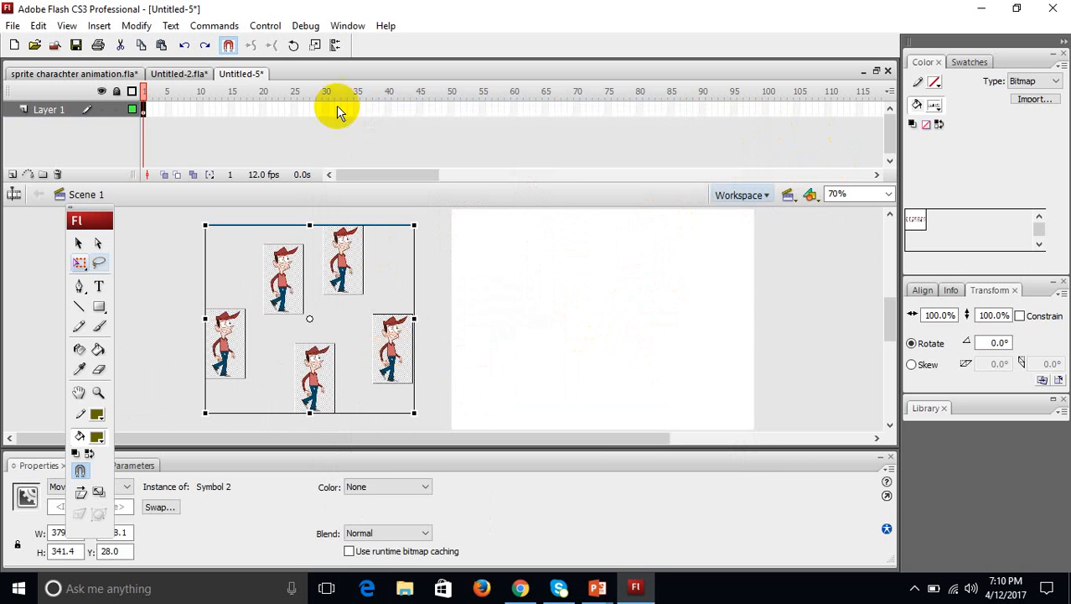
left_click(641, 112)
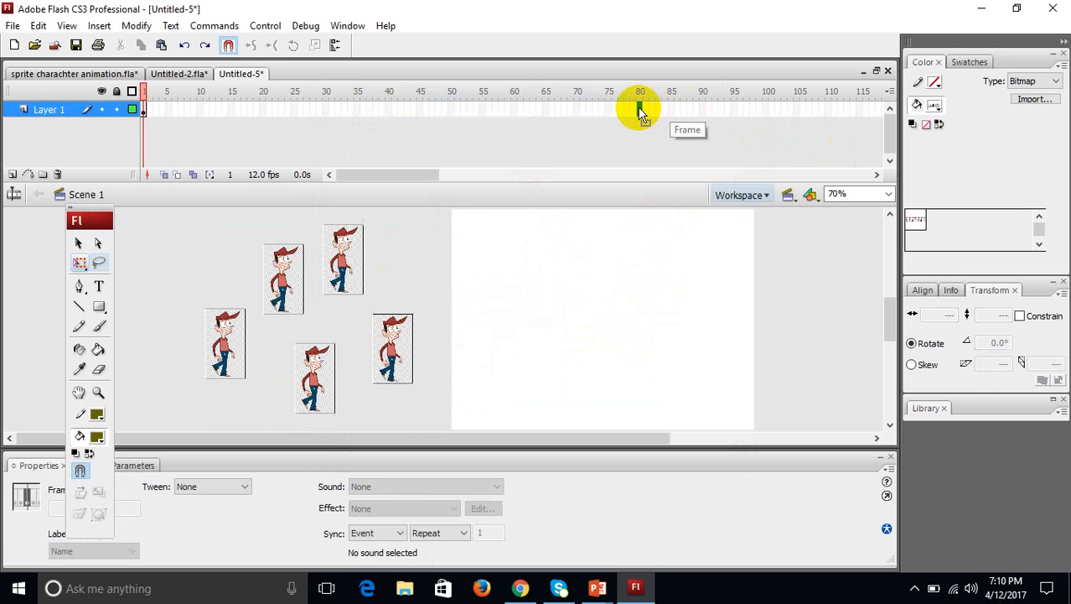
key("F6")
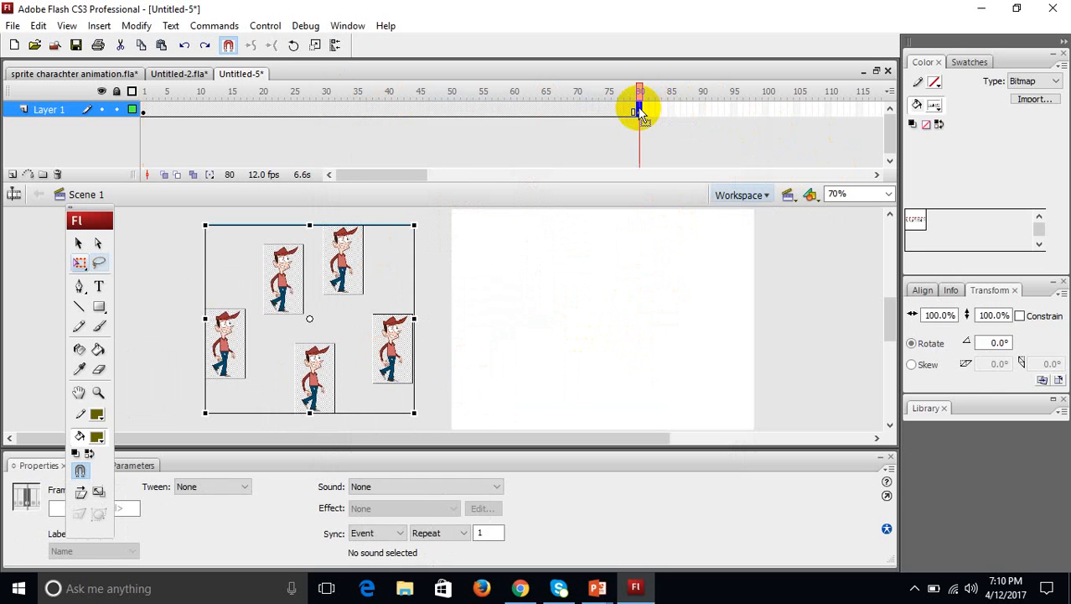
Shift the group of figures on frame 80 horizontally across the stage until it mostly passes the right edge.
key("shift+Right")
key("shift+Right")
key("shift+Right")
key("shift+Right")
key("shift+Right")
key("shift+Right")
key("shift+Right")
key("shift+Right")
key("shift+Right")
key("shift+Right")
key("shift+Right")
key("shift+Right")
key("shift+Right")
key("shift+Right")
key("shift+Right")
key("shift+Right")
key("shift+Right")
key("shift+Right")
key("shift+Right")
key("shift+Right")
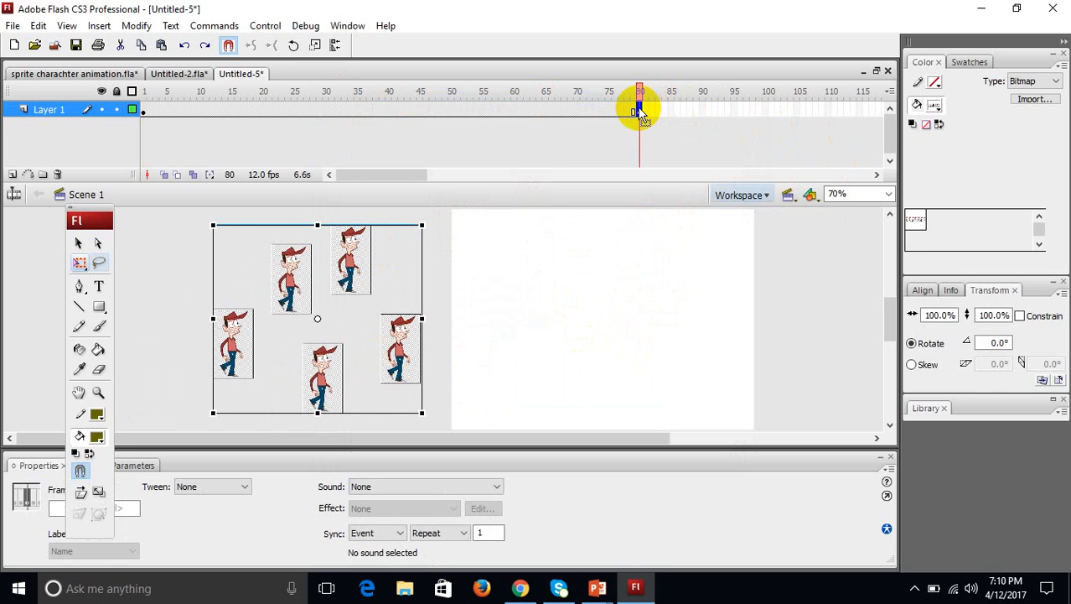
key("shift+Right")
key("shift+Right")
key("shift+Right")
key("shift+Right")
key("shift+Right")
key("shift+Right")
key("shift+Right")
key("shift+Right")
key("shift+Right")
key("shift+Right")
key("shift+Right")
key("shift+Right")
key("shift+Right")
key("shift+Right")
key("shift+Right")
key("shift+Right")
key("shift+Right")
key("shift+Right")
key("shift+Right")
key("shift+Right")
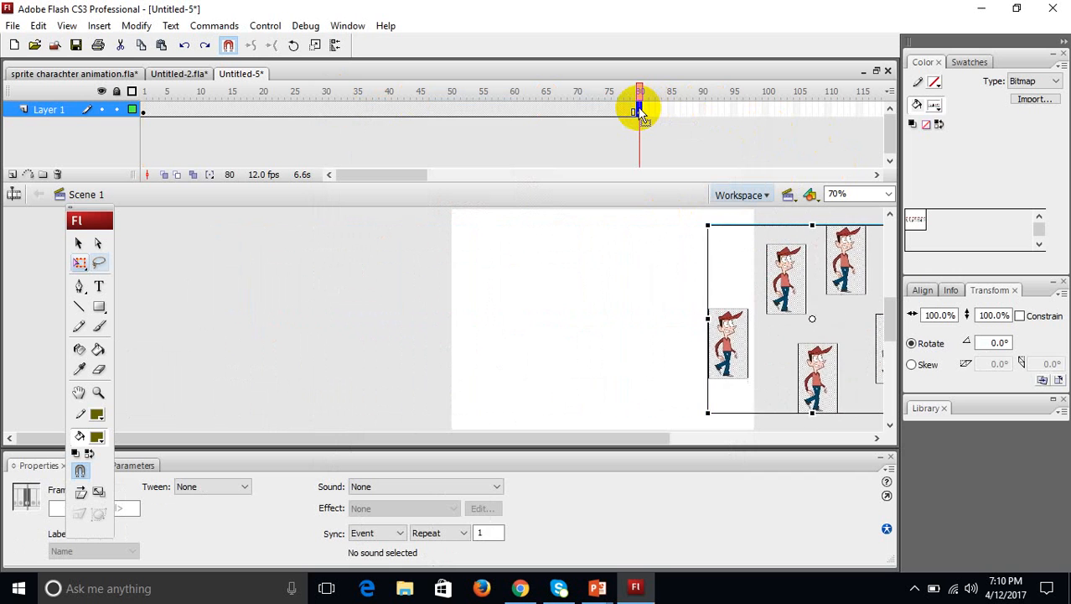
Create a motion tween between frames 1 and 80 and preview the group's walk across the stage.
right_click(520, 113)
left_click(553, 115)
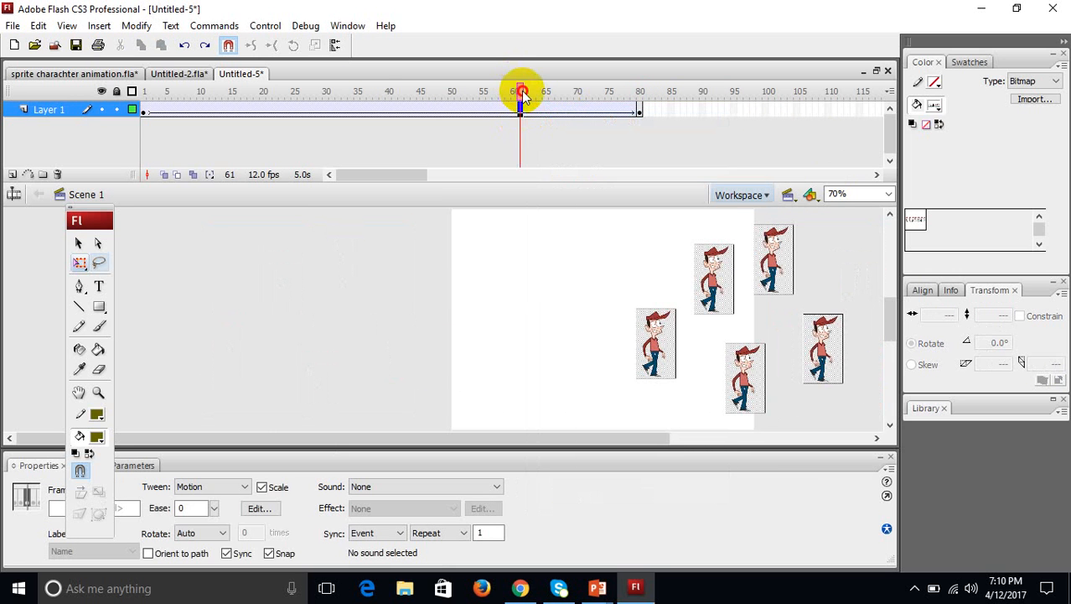
left_click_drag(521, 91, 473, 65)
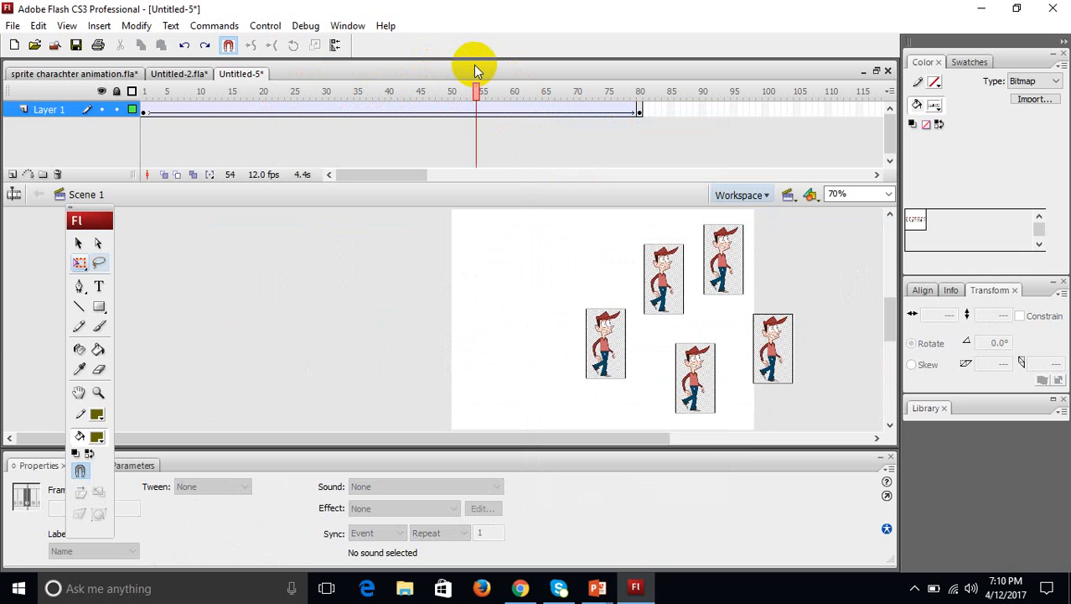
key("ctrl+Return")
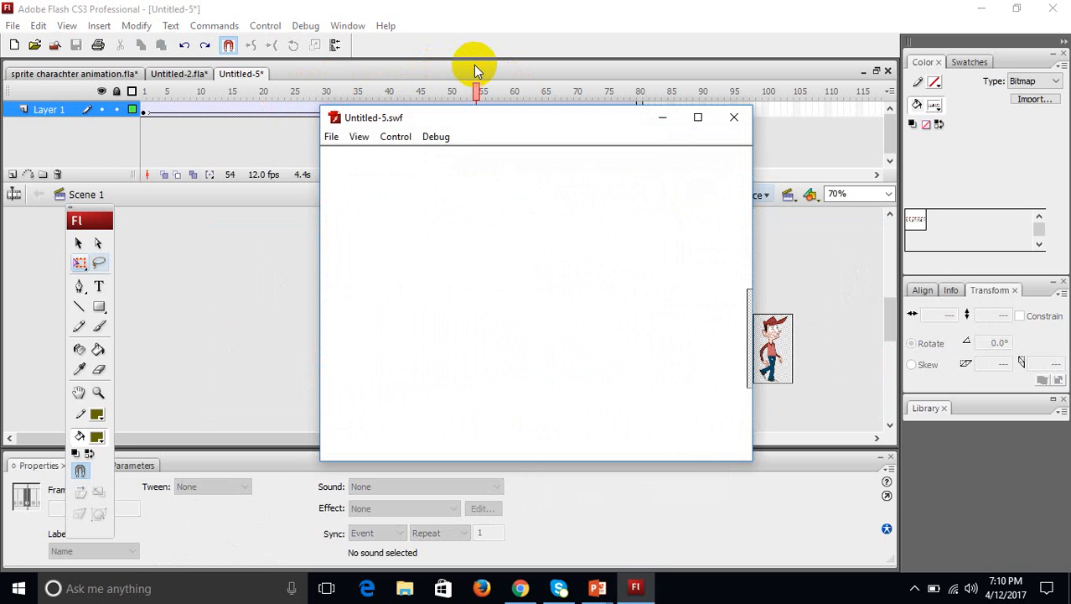
left_click(734, 118)
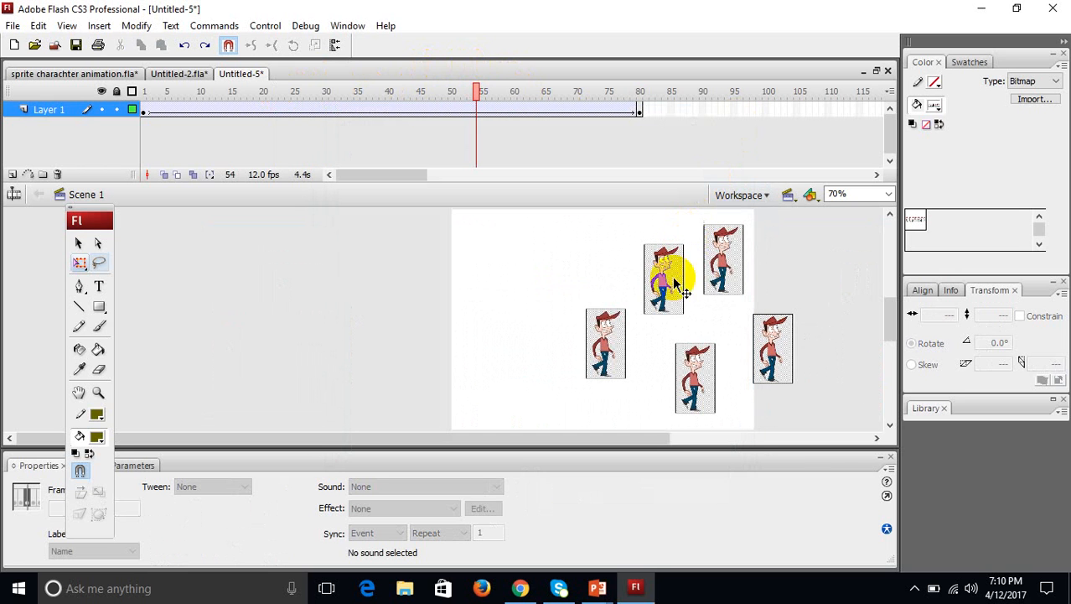
Switch to the sprite charachter animation.fla document and preview its walking character.
left_click(144, 109)
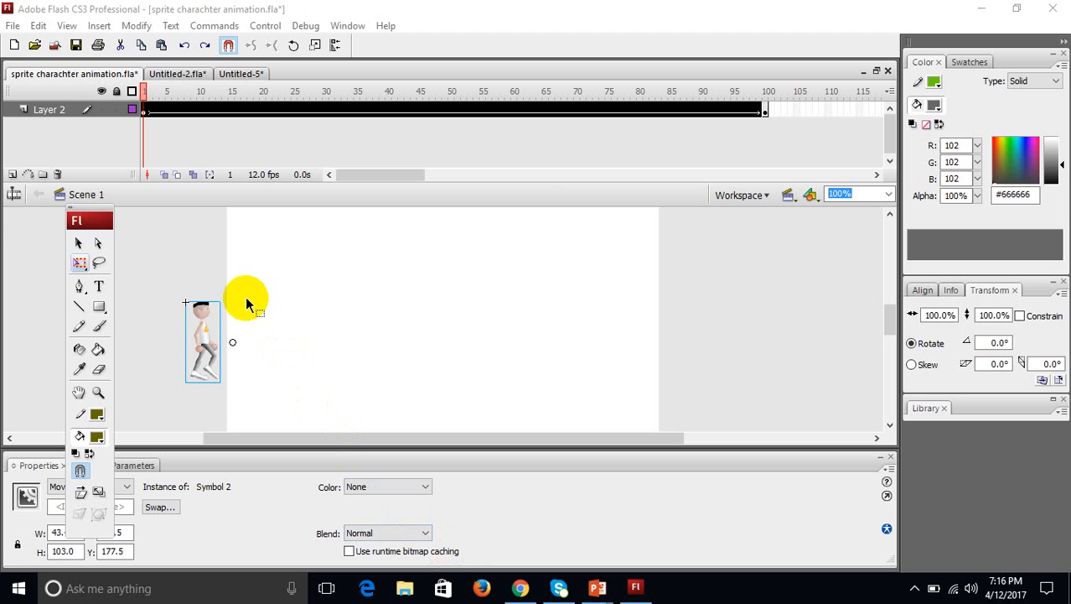
key("ctrl+Return")
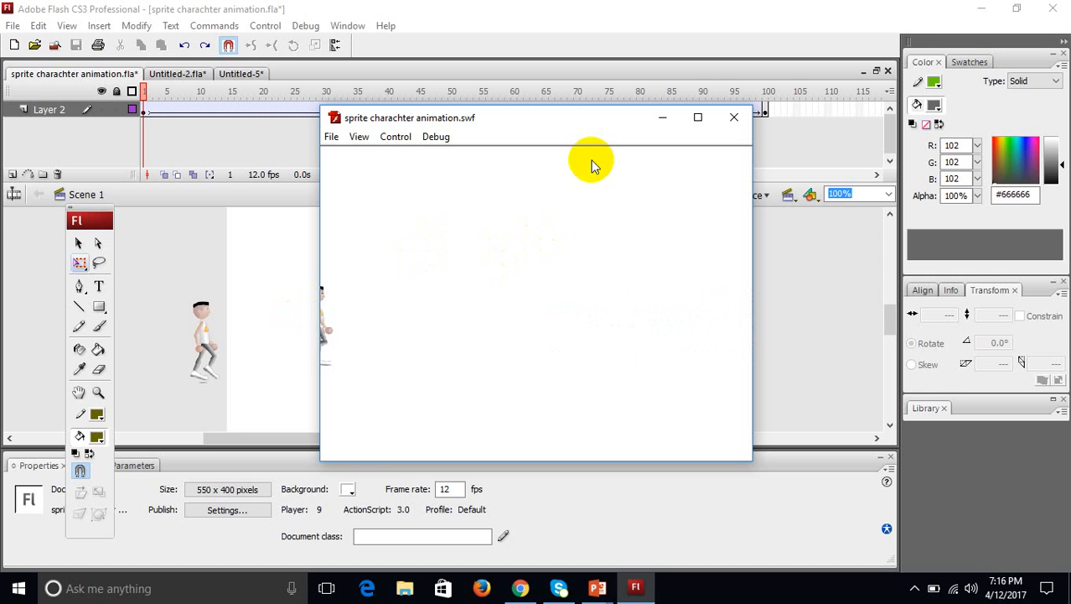
left_click(729, 119)
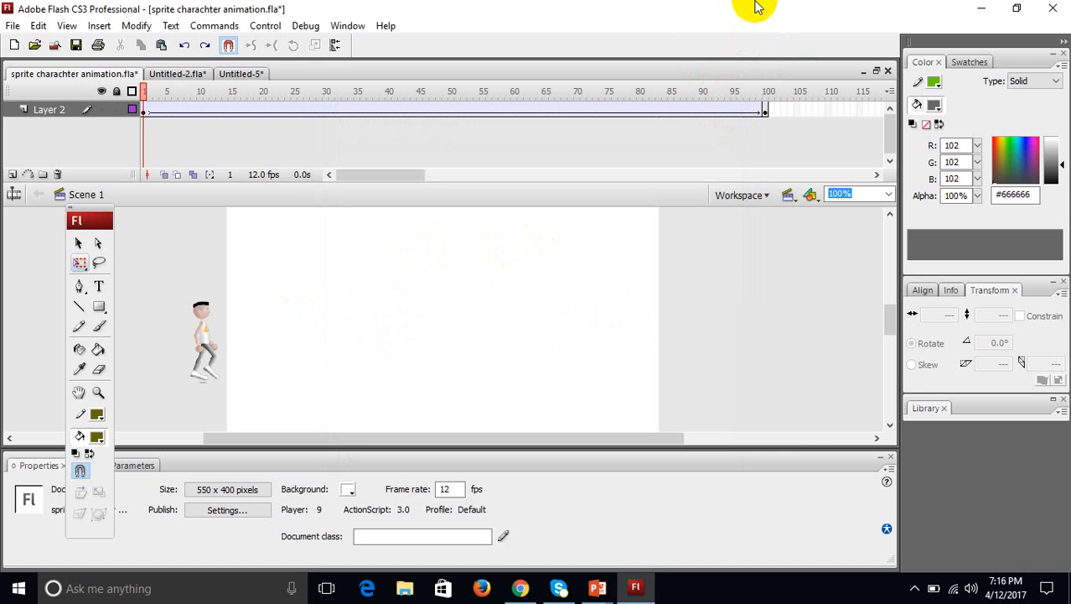
Open Untitled-3.fla from the BBYP folder and preview its car animation.
key("ctrl+o")
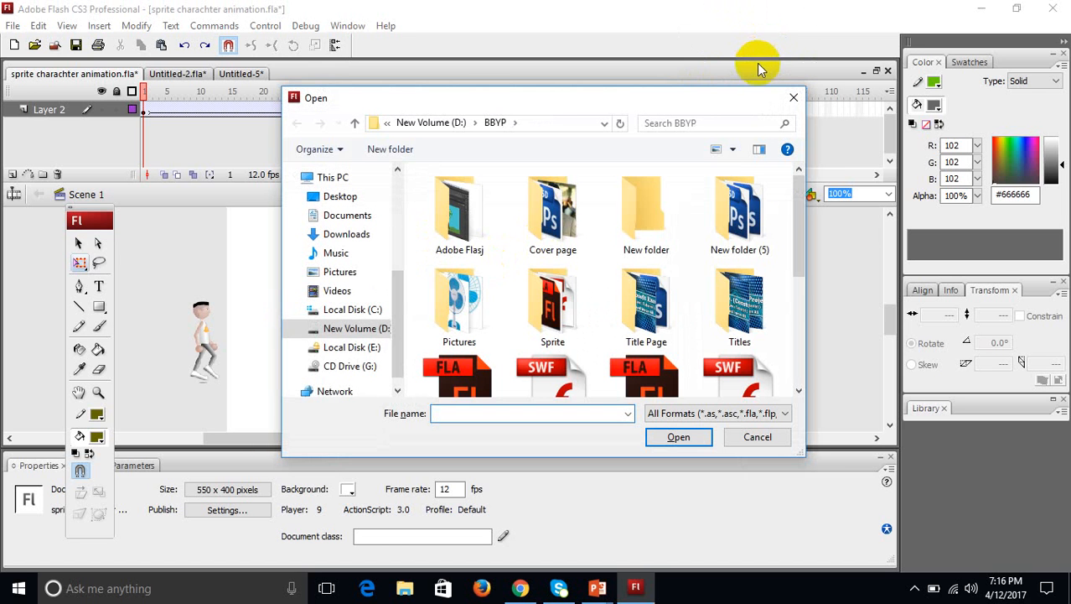
left_click_drag(801, 210, 802, 323)
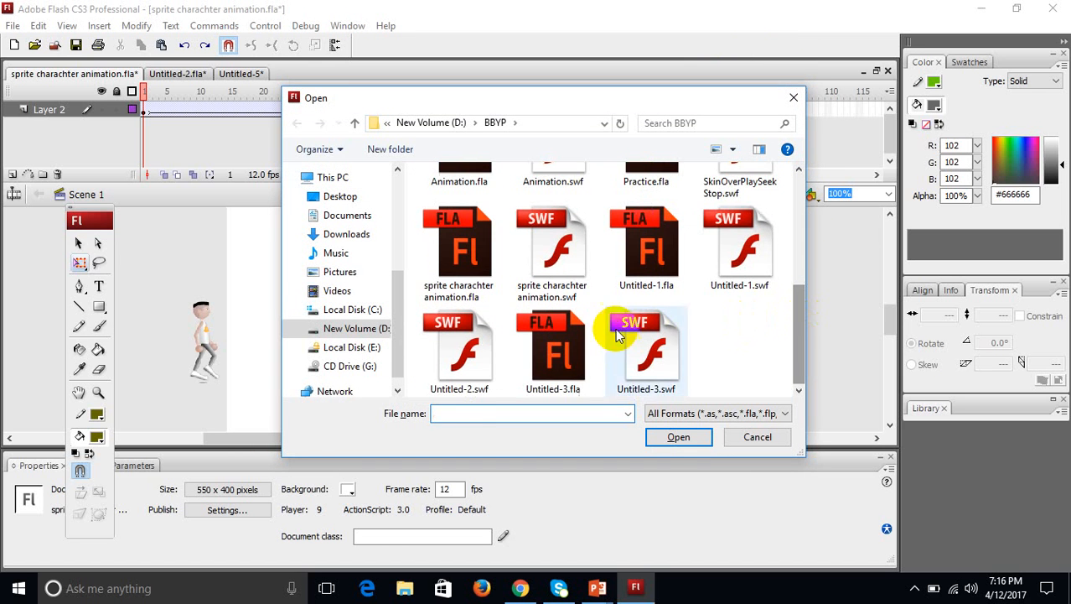
left_click(568, 352)
left_click(677, 437)
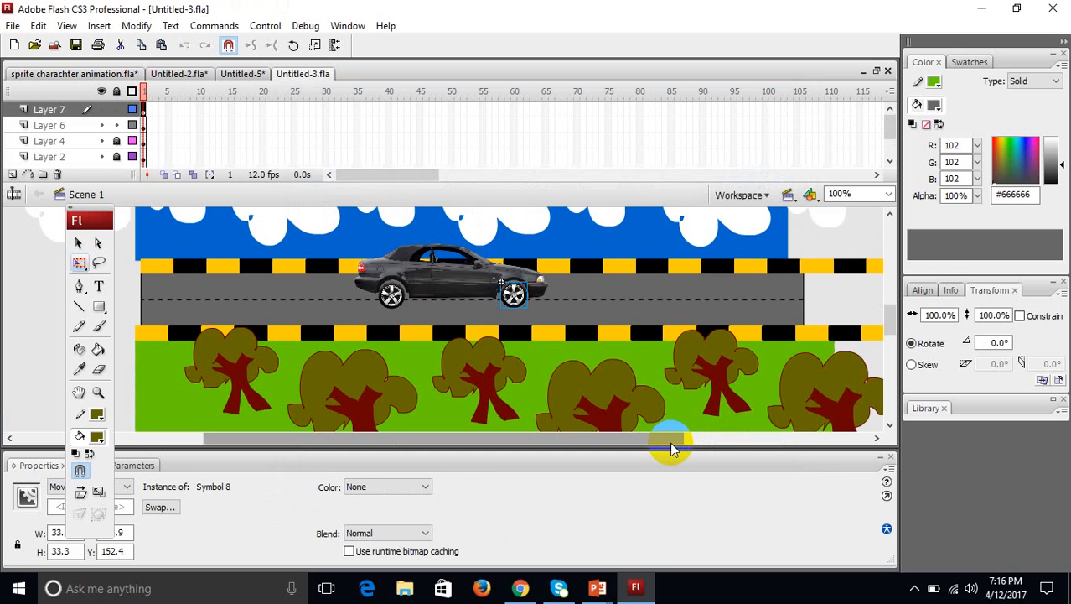
key("ctrl+Return")
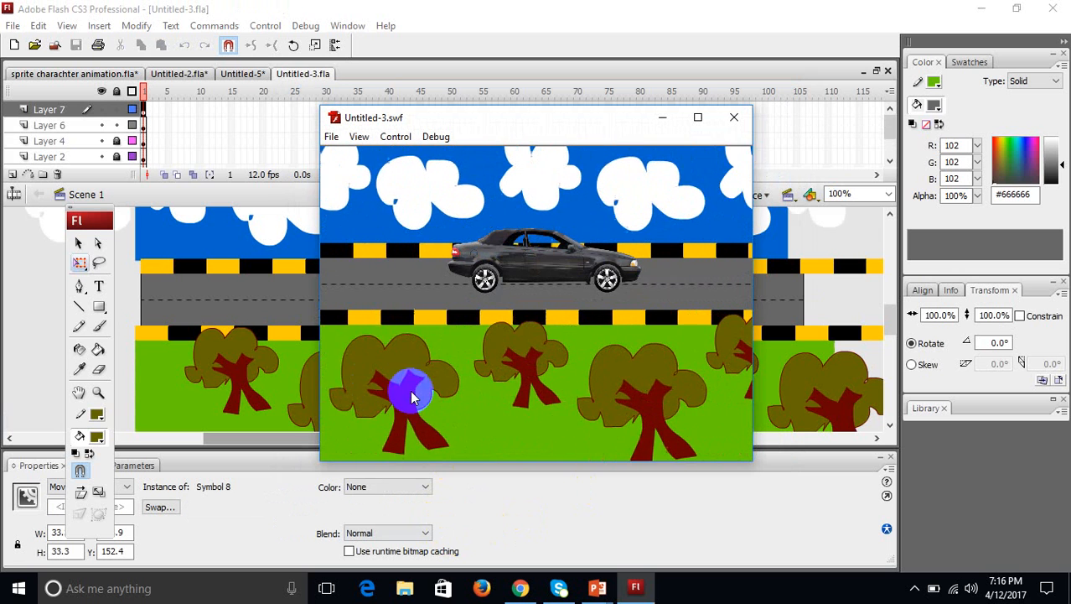
left_click(734, 116)
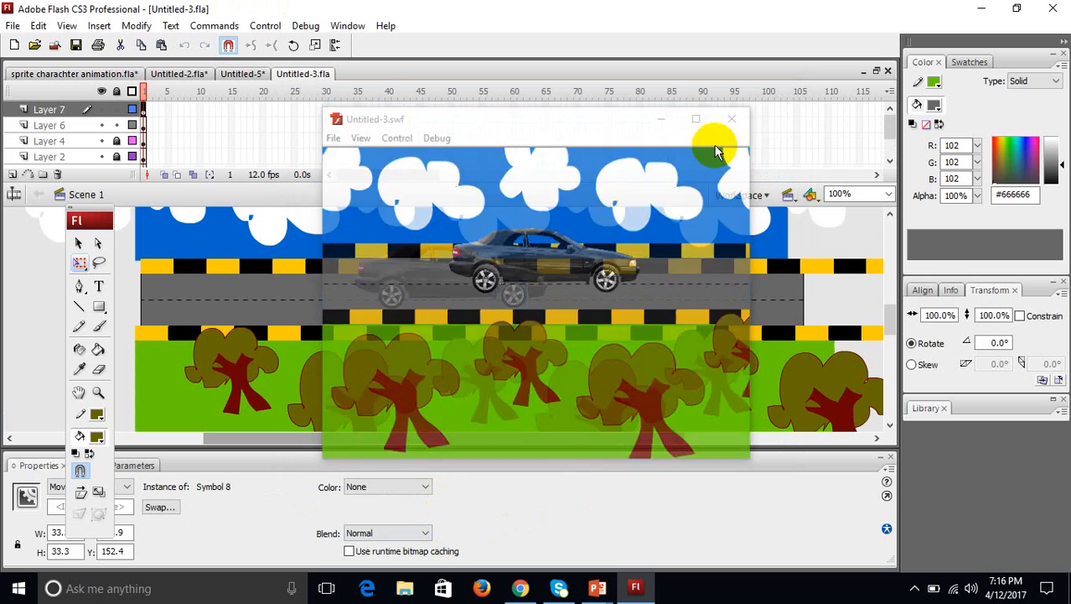
Move the car and its wheels on Layer 7 along the road toward the stage's right edge and preview the animation.
left_click_drag(482, 271, 446, 272)
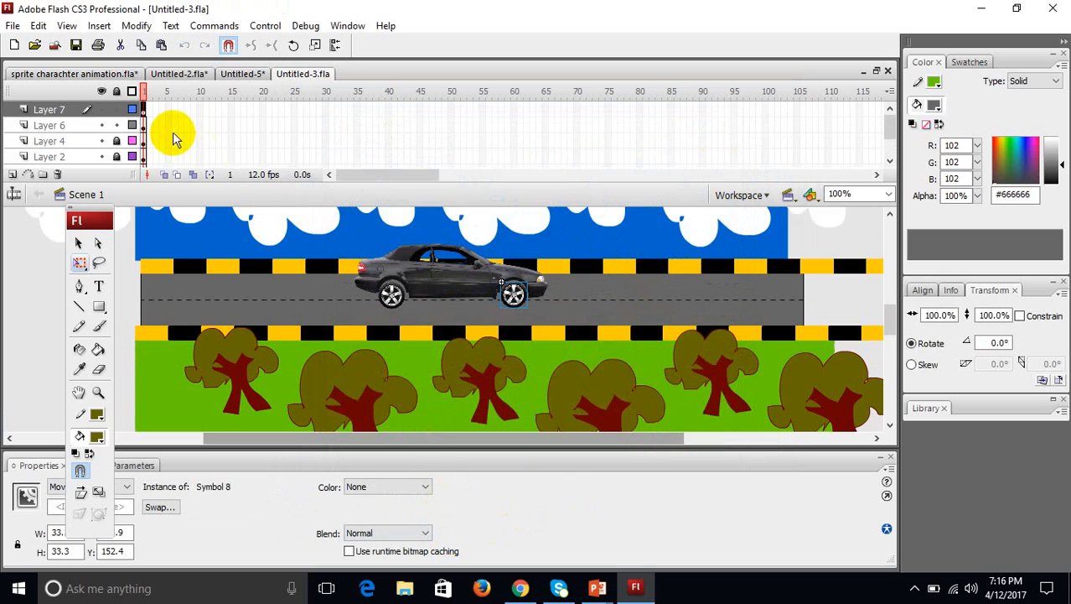
left_click(144, 109)
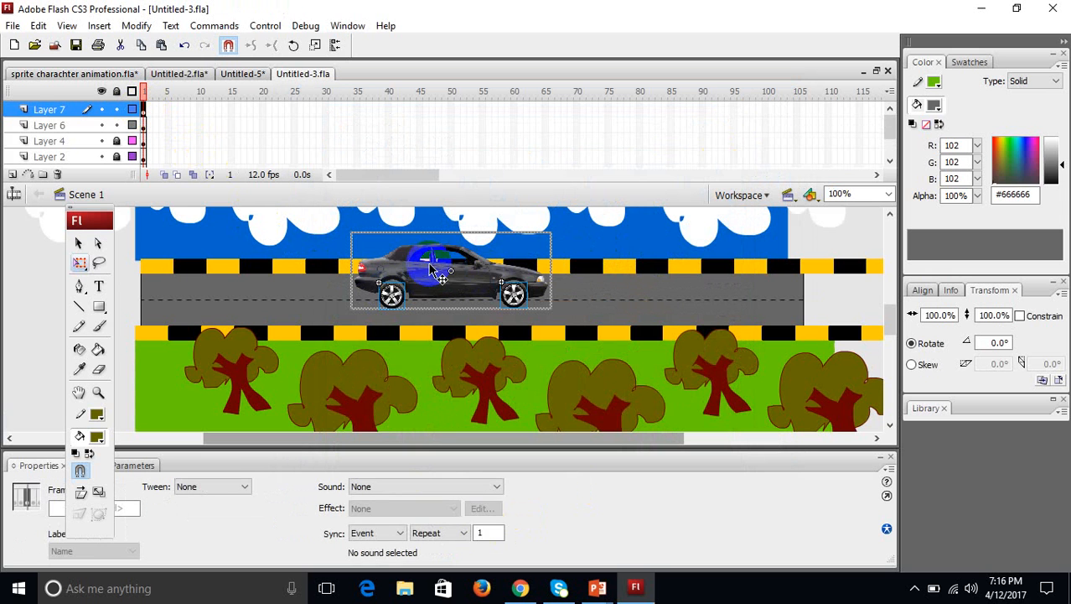
left_click_drag(431, 268, 628, 266)
key("ctrl+Return")
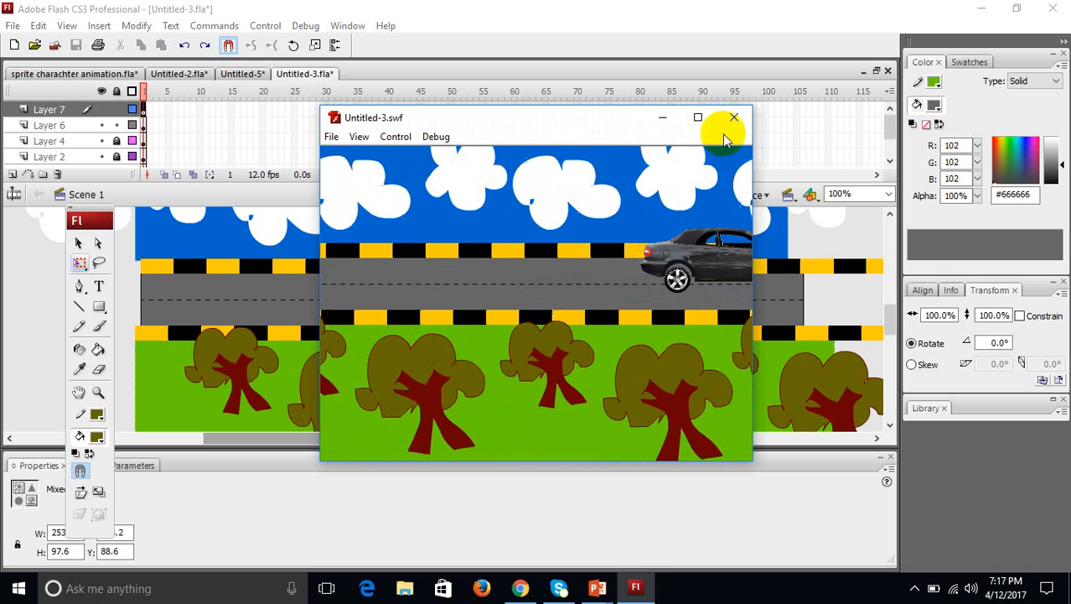
left_click(734, 117)
Move the car back toward the middle of the road and preview the movie again.
left_click_drag(656, 266, 543, 268)
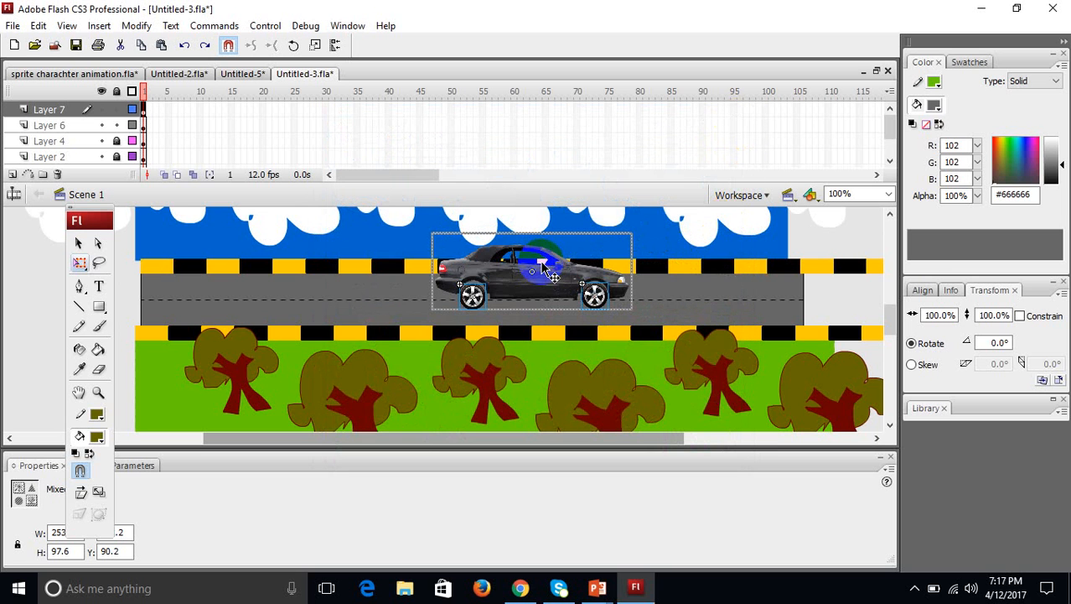
key("ctrl+Return")
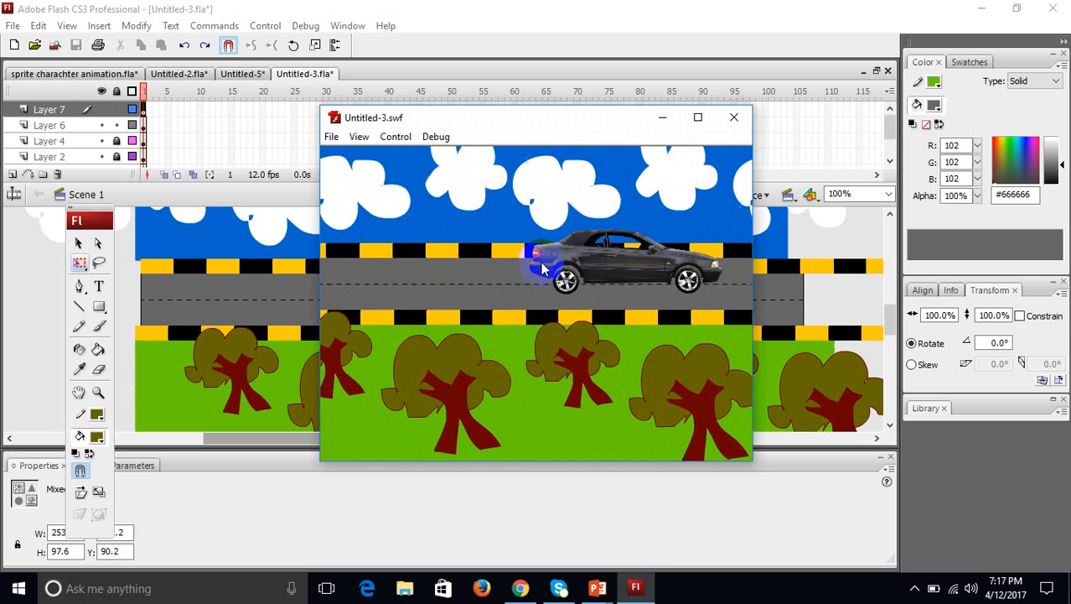
left_click(735, 117)
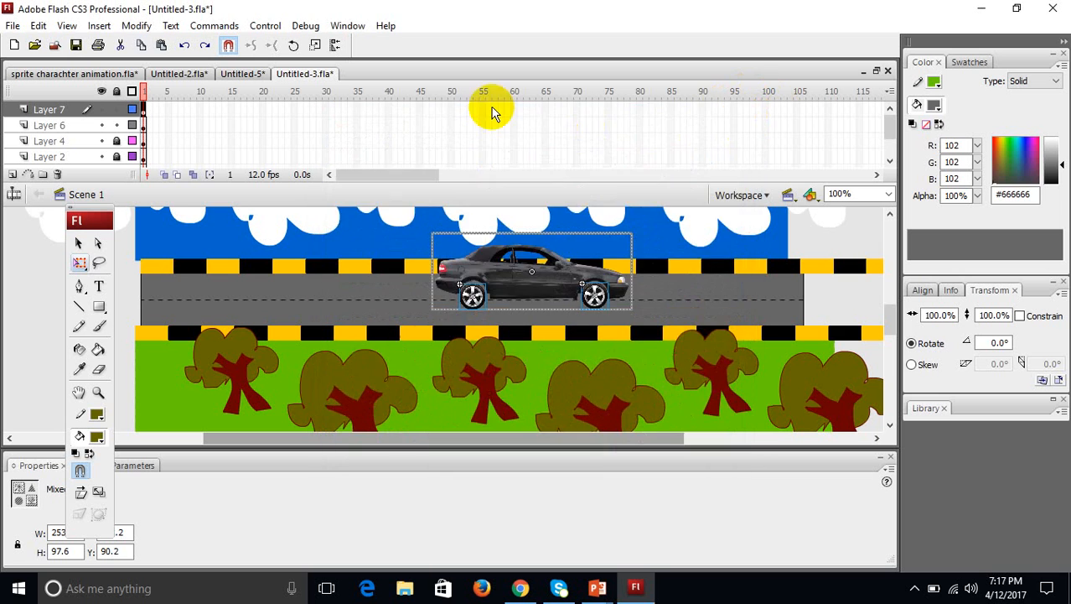
In sprite charachter animation.fla, examine the walking character's nested Symbol 2 and Symbol 1 timelines and return to Scene 1.
left_click(80, 73)
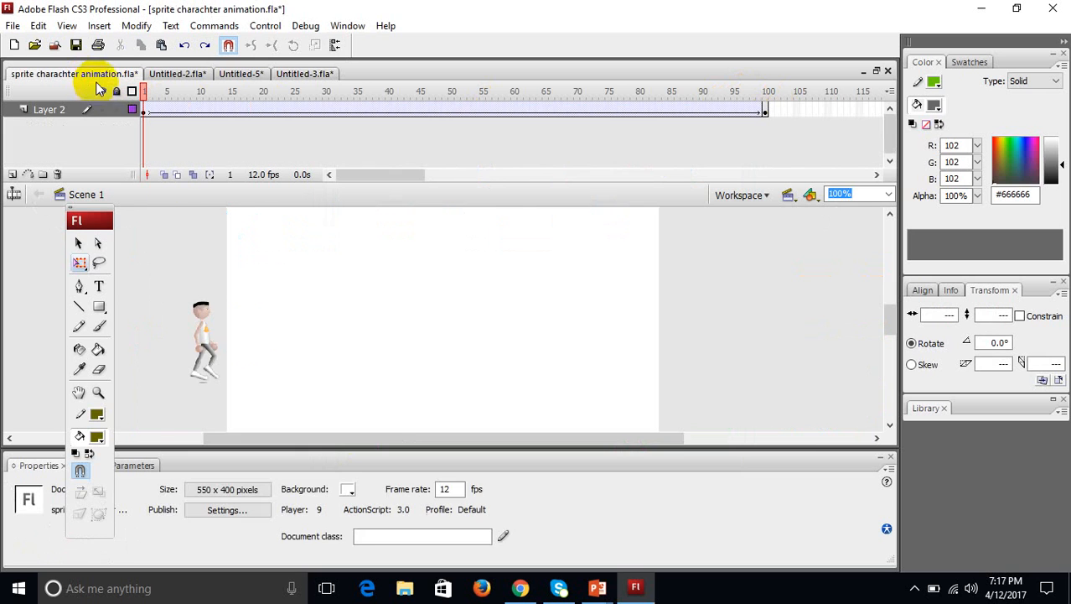
left_click(202, 352)
right_click(201, 350)
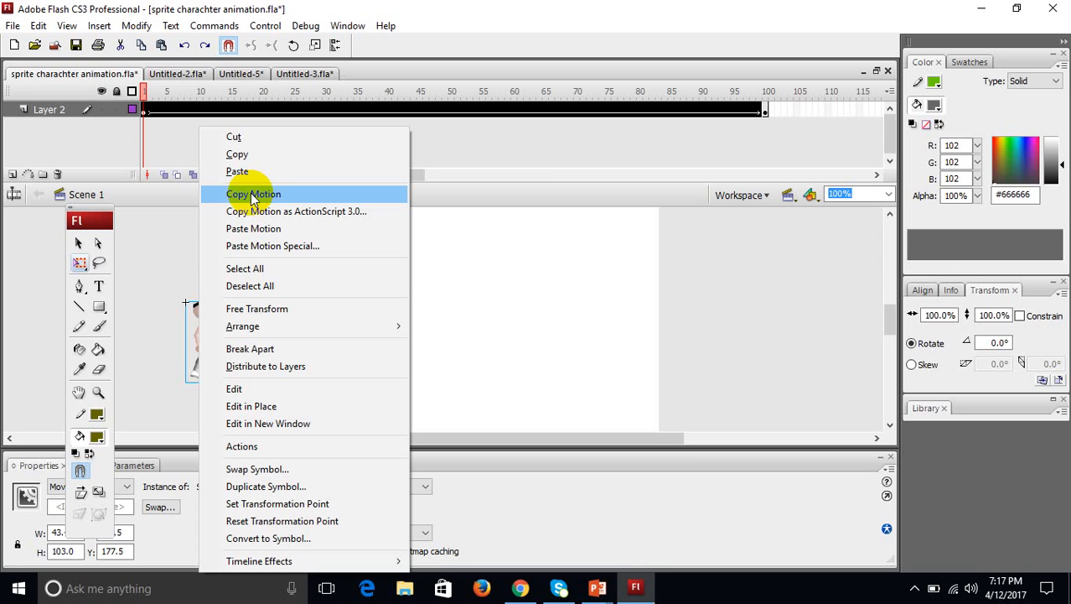
left_click(143, 258)
left_click(206, 342)
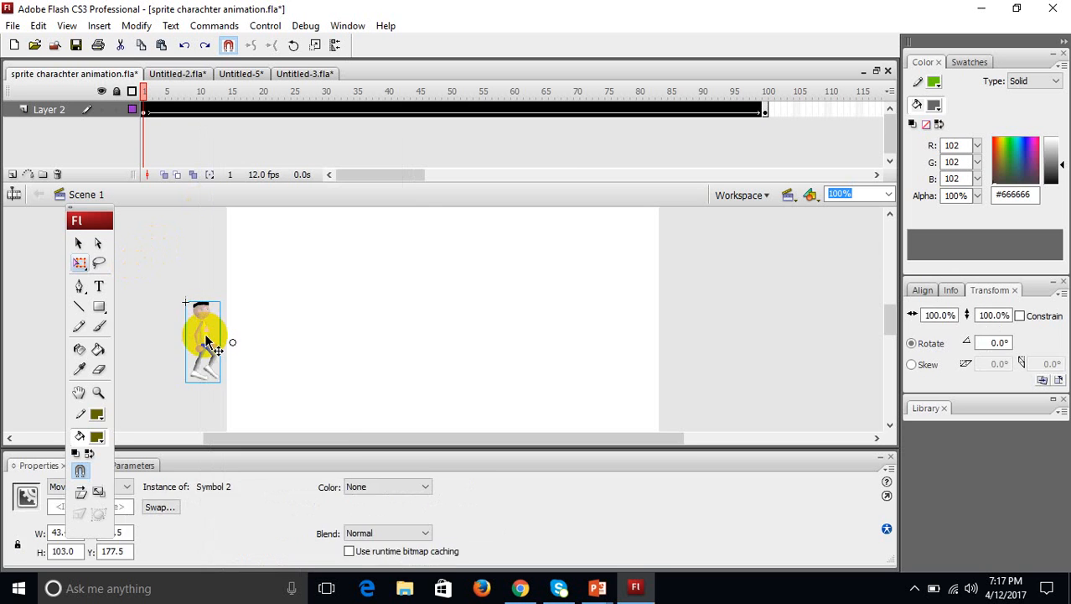
left_click(178, 407)
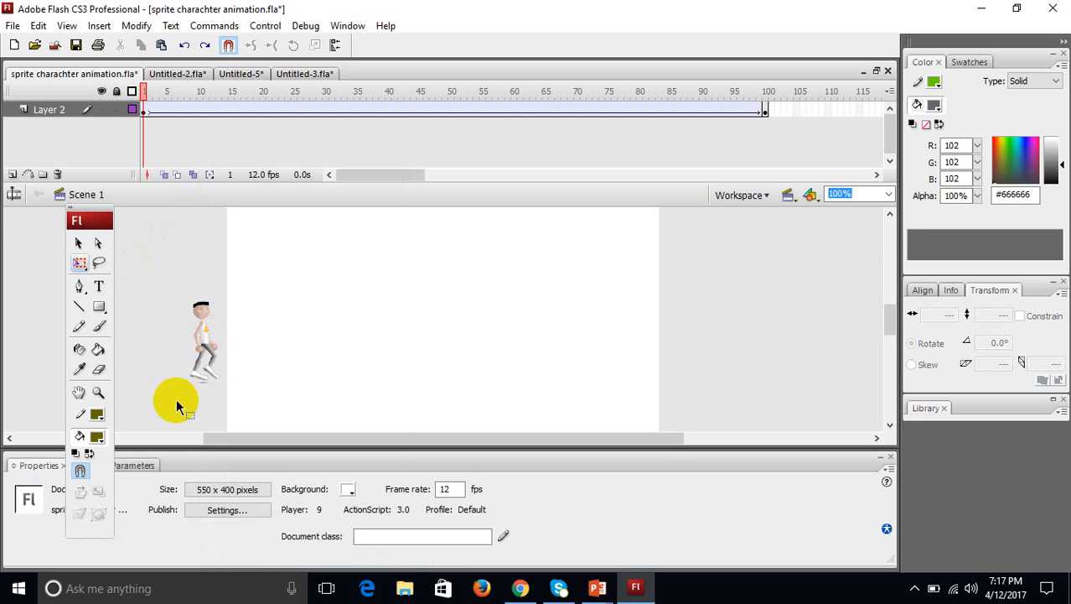
left_click(208, 341)
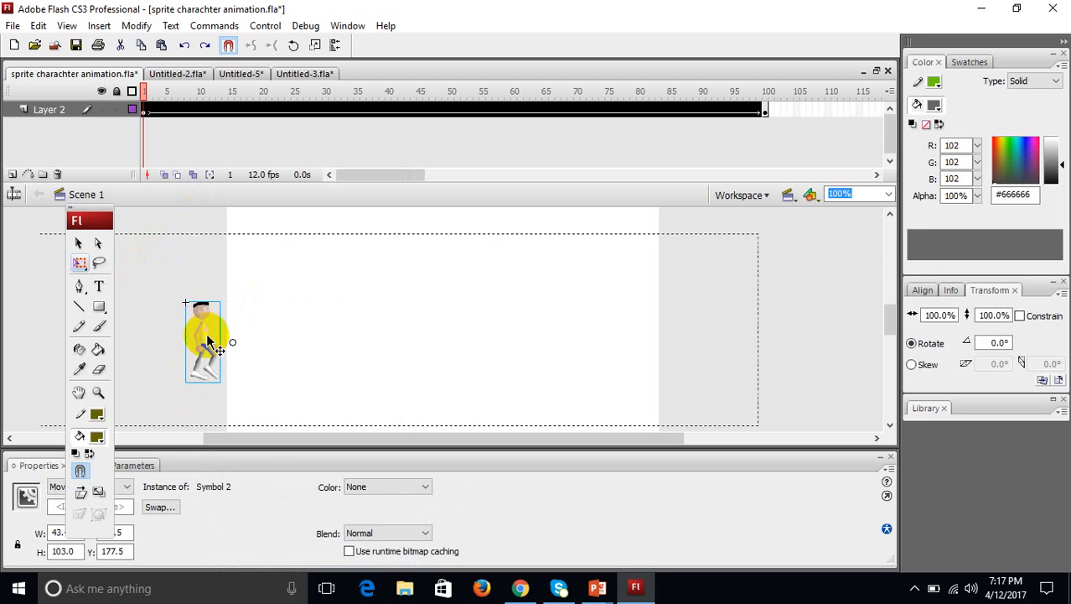
double_click(208, 341)
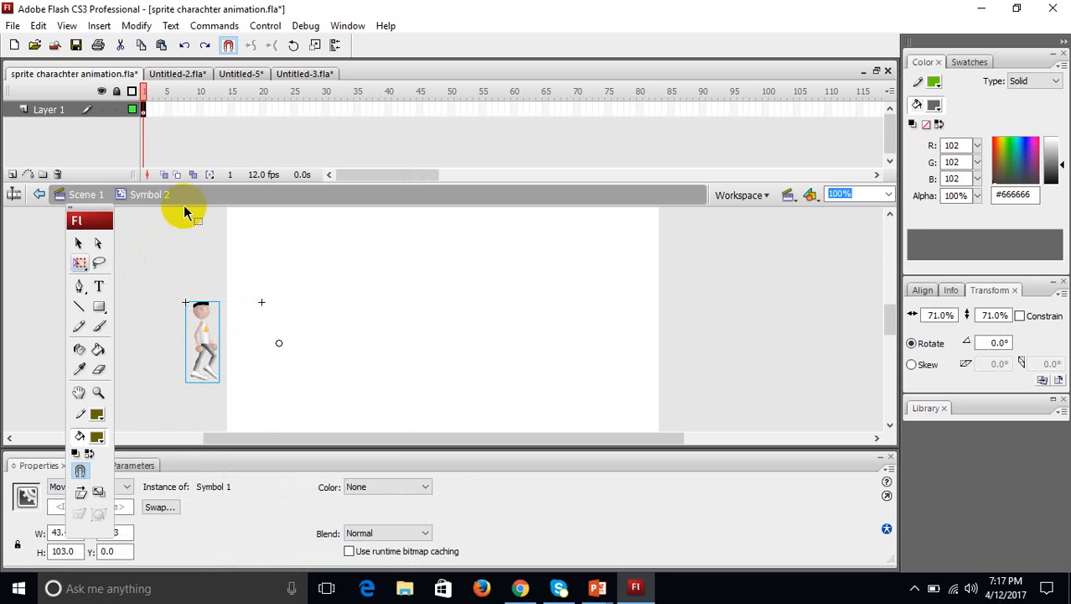
double_click(199, 361)
mouse_move(146, 92)
left_mouse_down()
mouse_move(181, 99)
mouse_move(139, 81)
left_mouse_up()
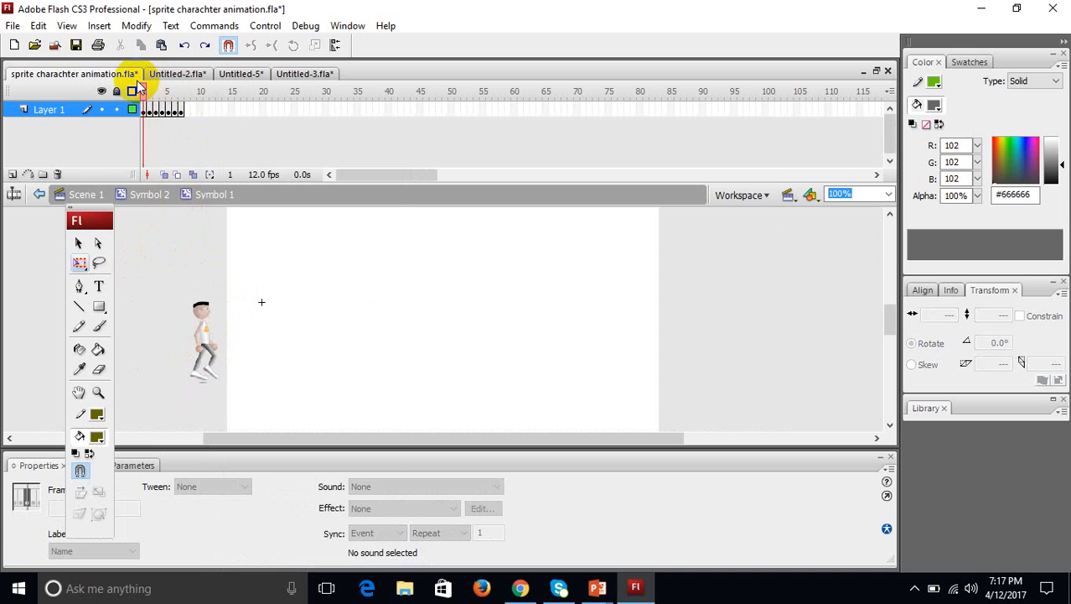
left_click(103, 194)
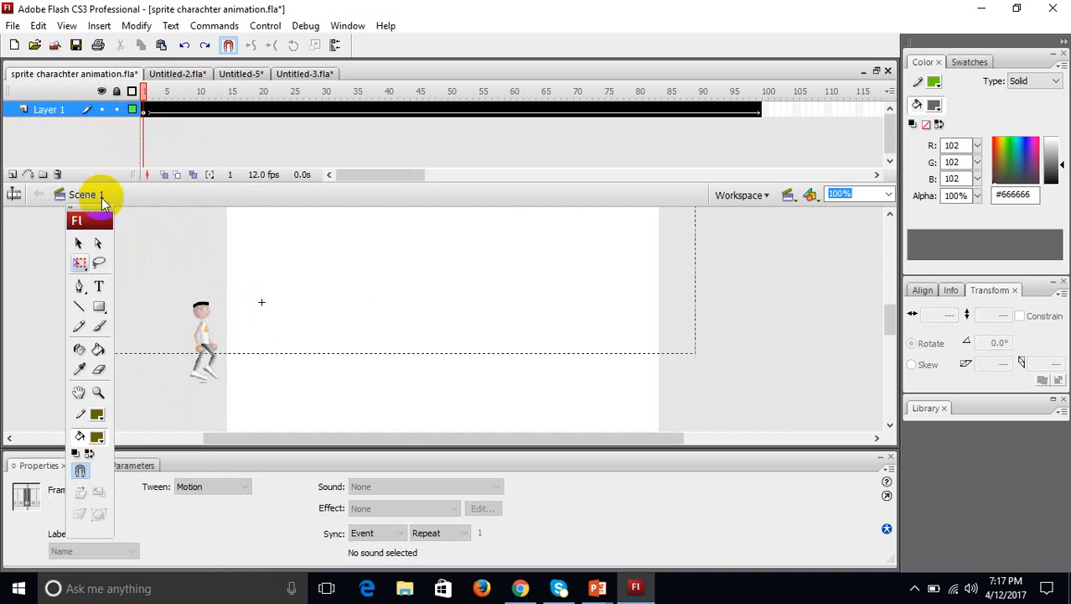
Copy the motion of the walking character instance in Scene 1.
left_click(193, 361)
right_click(199, 354)
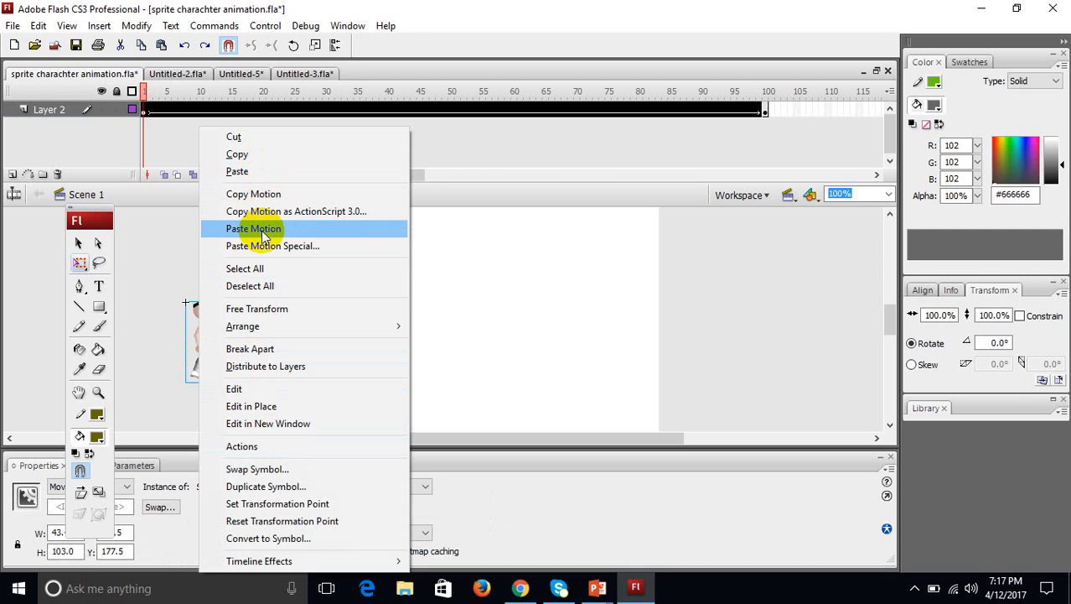
left_click(256, 193)
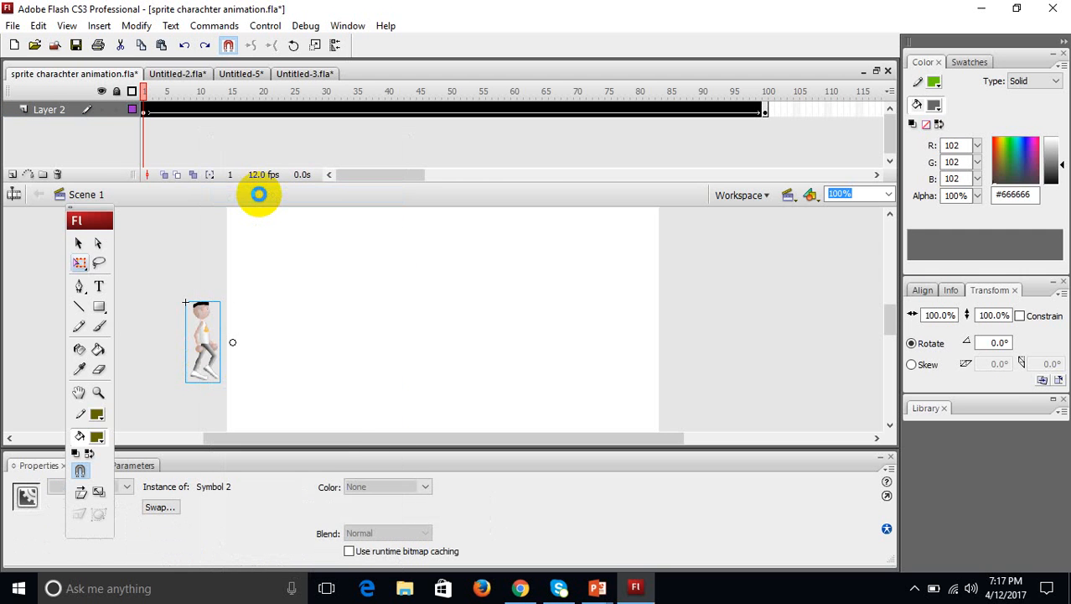
right_click(208, 332)
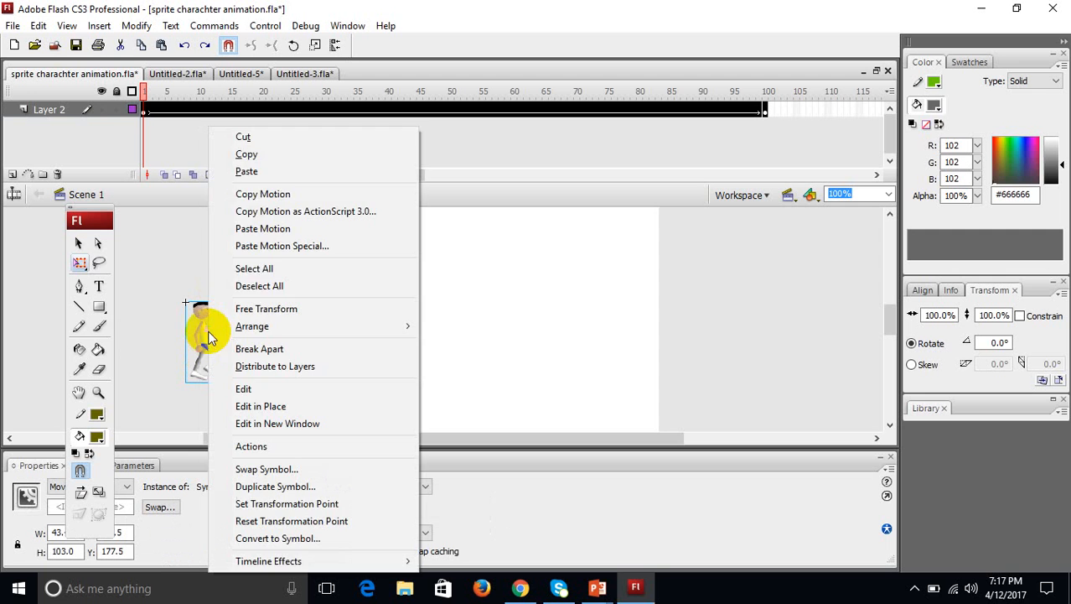
left_click(253, 196)
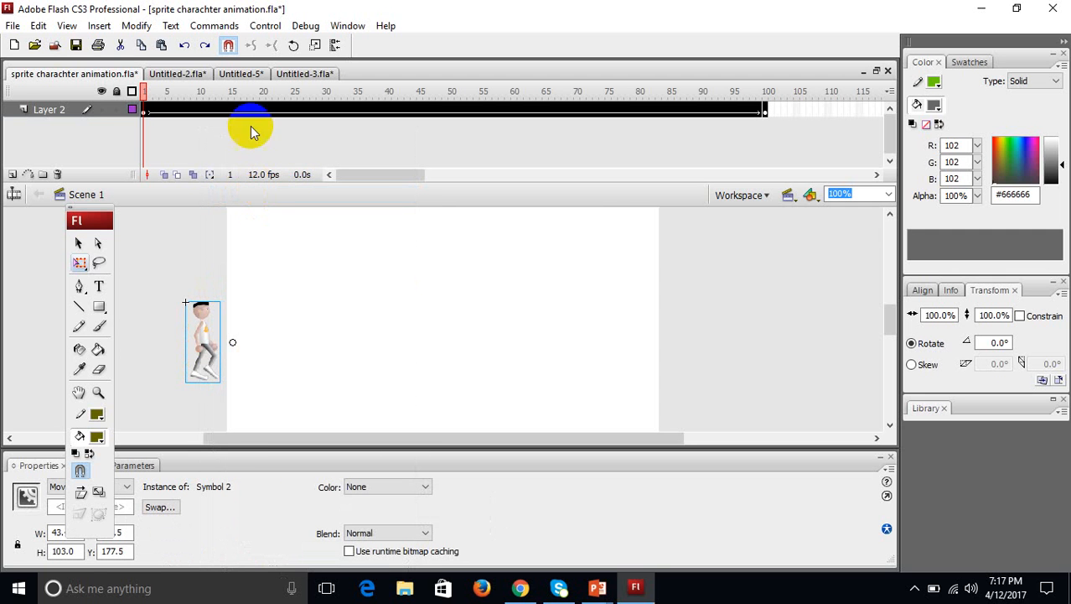
Switch to Untitled-3.fla, insert a new layer above Layer 7 and select its frame 1.
left_click(298, 74)
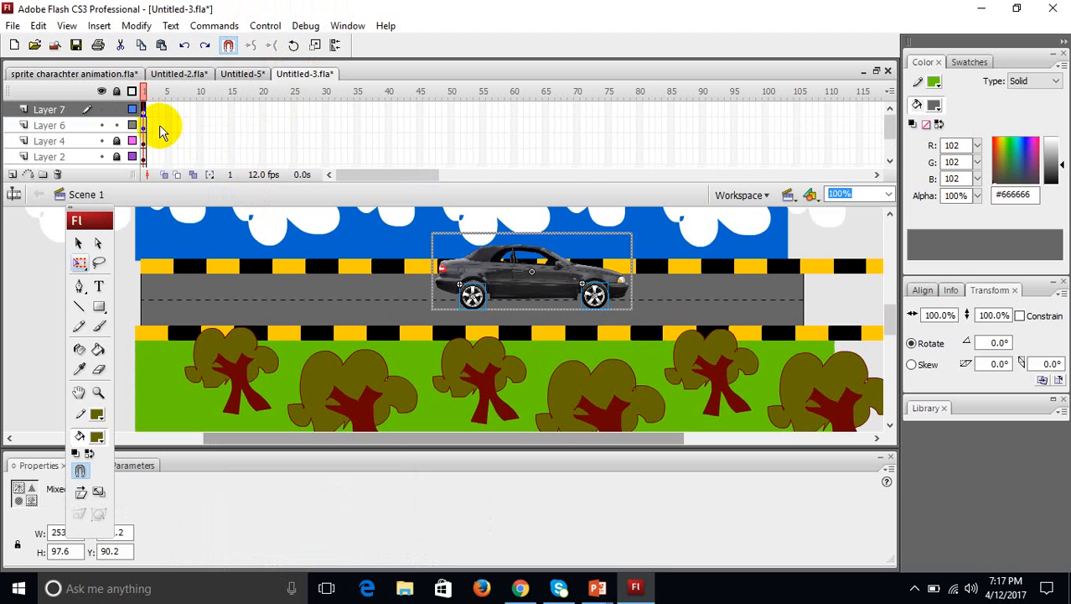
left_click(13, 175)
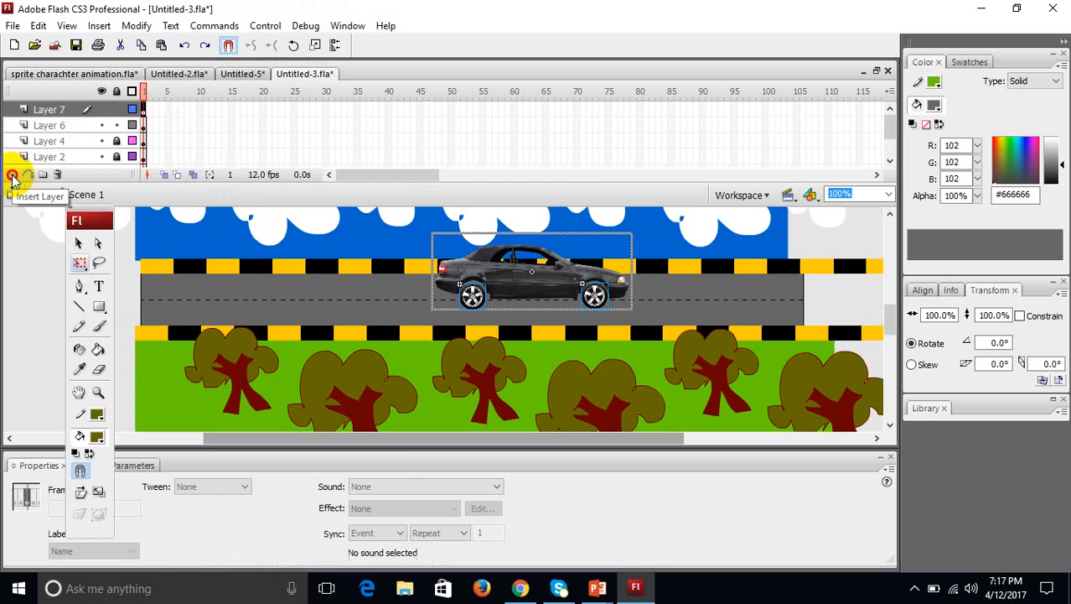
left_click(144, 112)
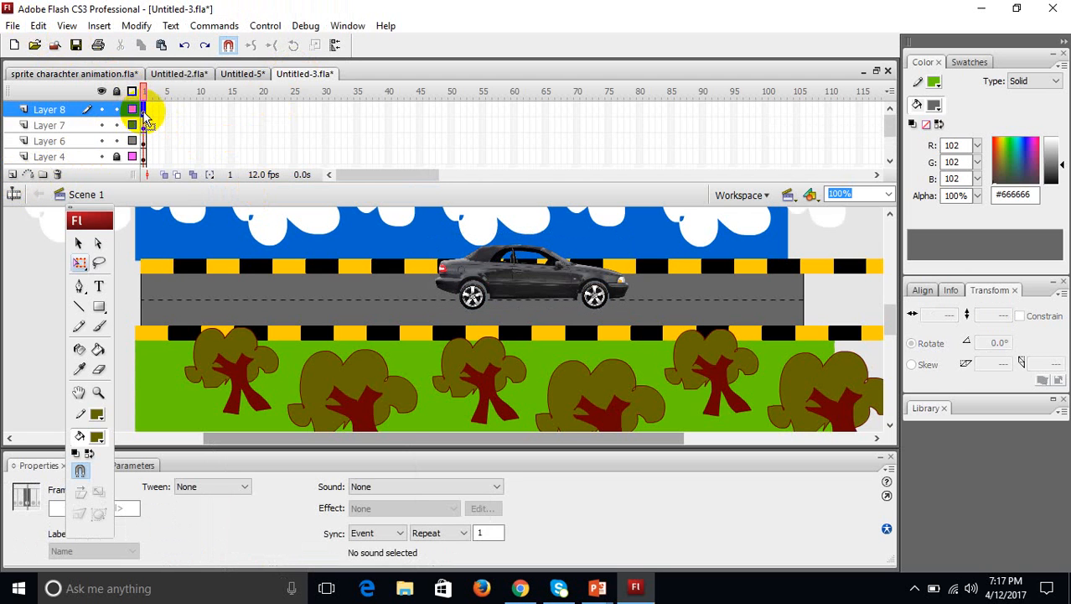
Try to paste the copied motion onto frame 1 of Layer 8.
right_click(144, 118)
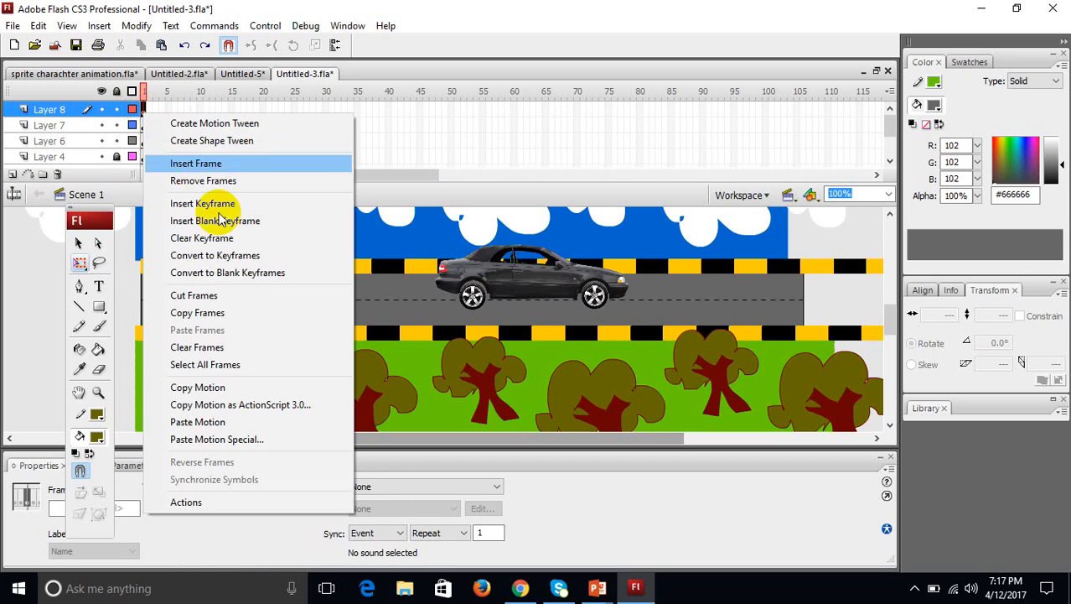
left_click(210, 427)
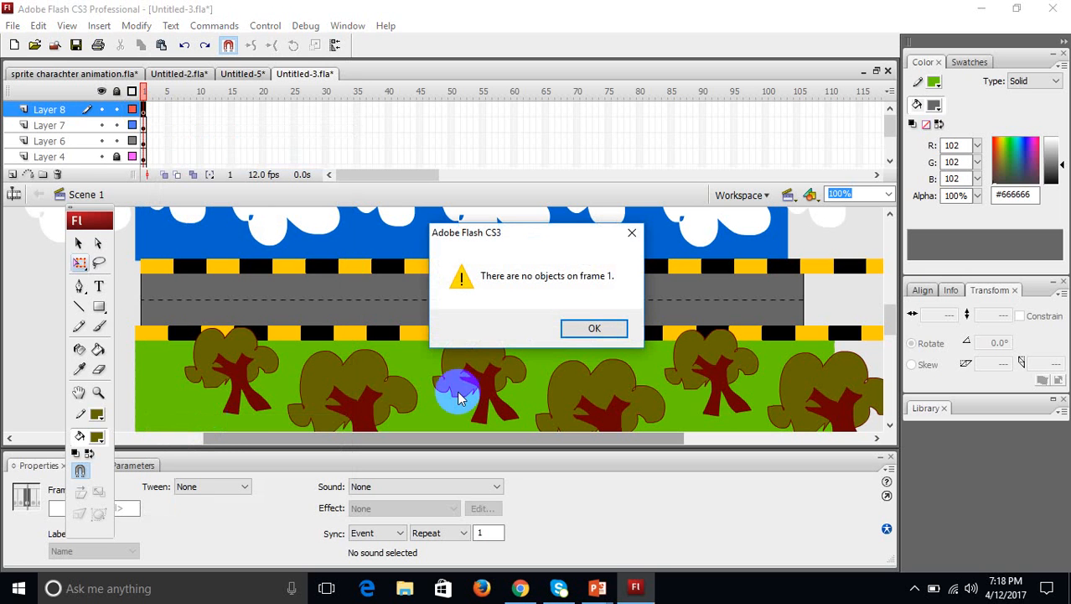
left_click(584, 333)
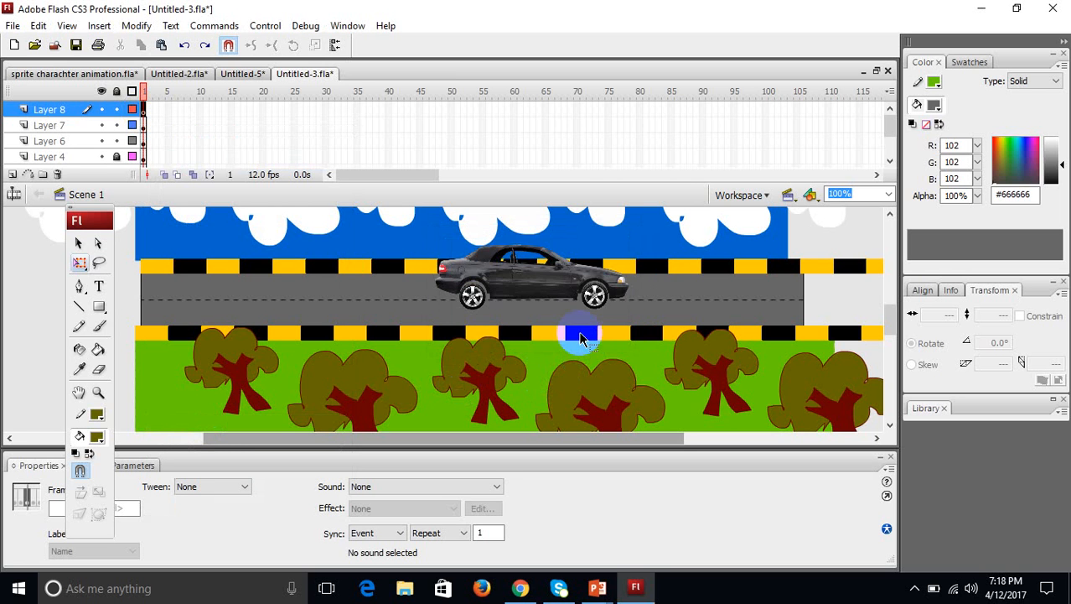
Try pasting the character into Layer 8 with existing library items replaced, and undo the paste.
key("ctrl+v")
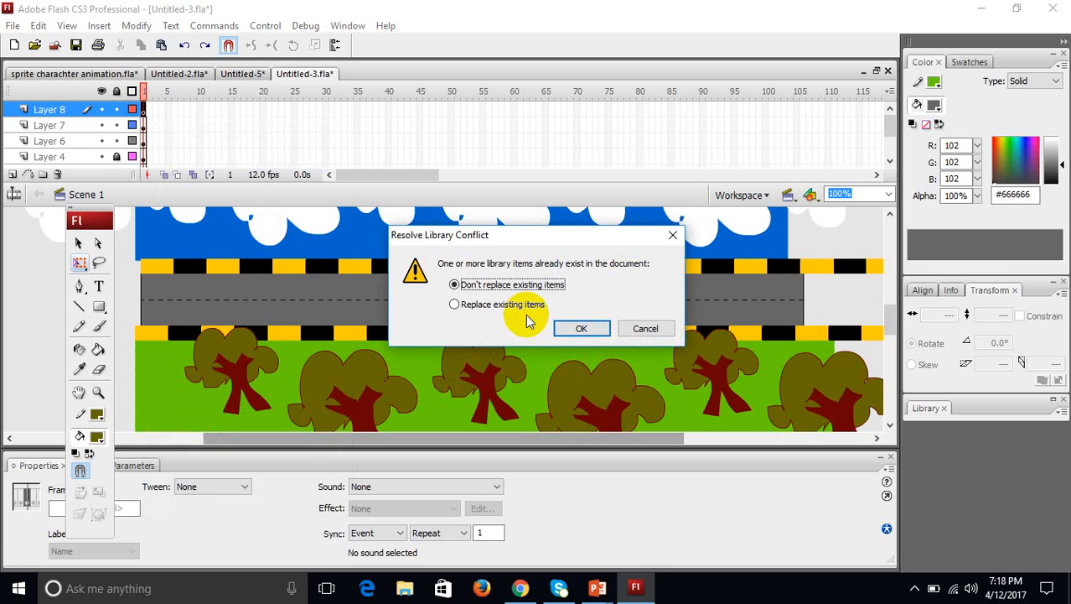
left_click(508, 304)
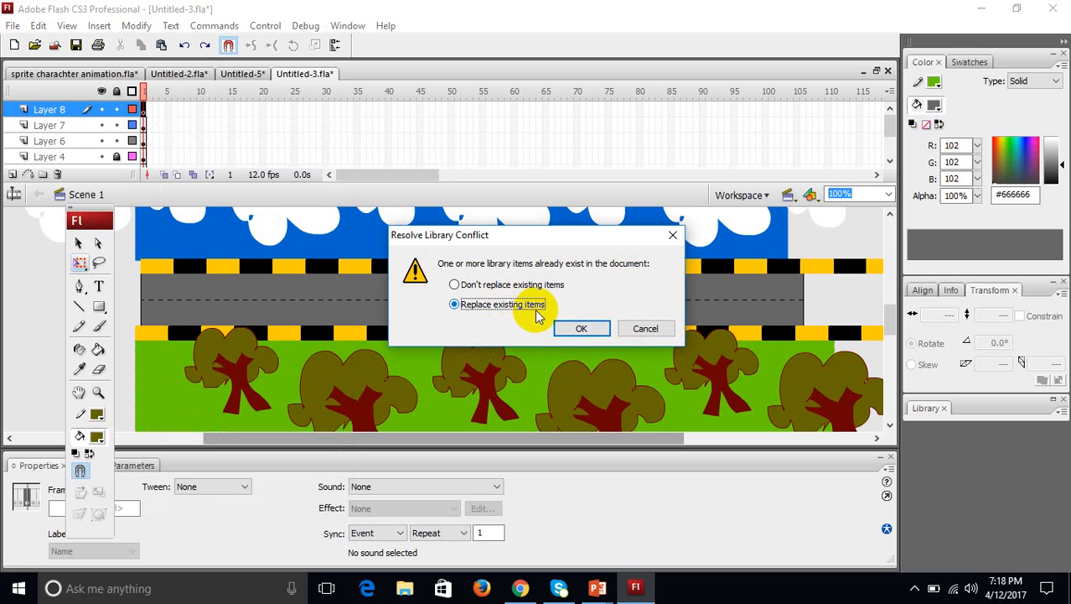
left_click(578, 328)
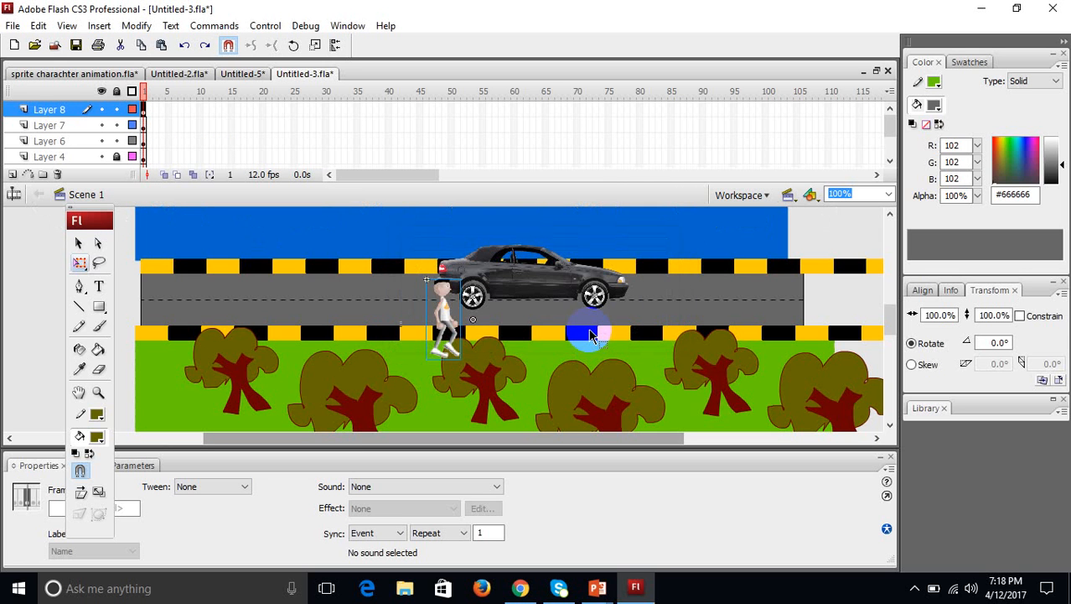
key("ctrl+z")
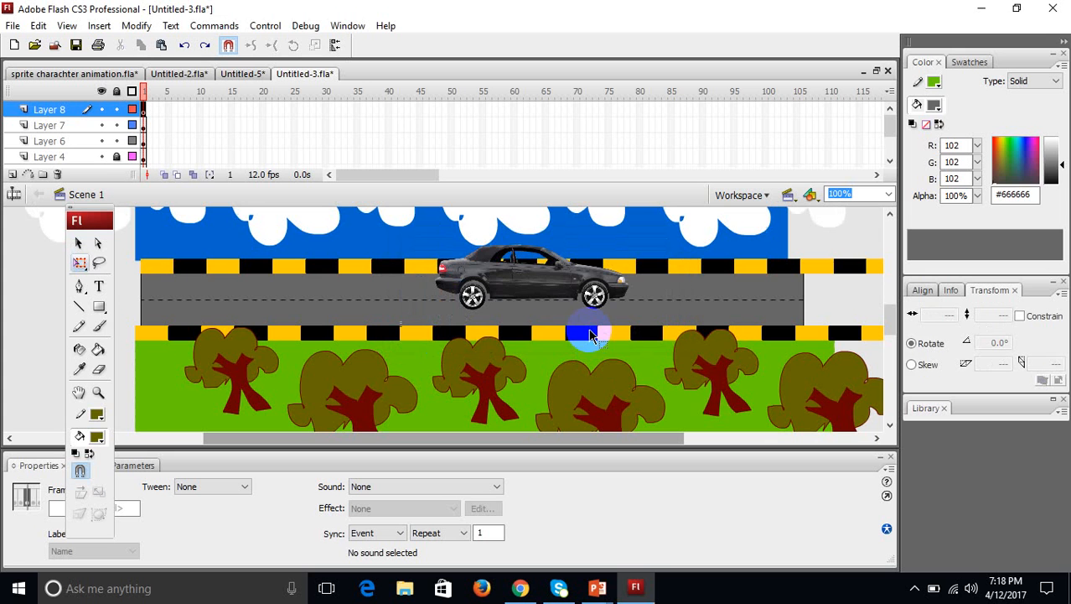
Try pasting the character into Layer 8 without replacing existing library items, and undo the paste.
key("ctrl+v")
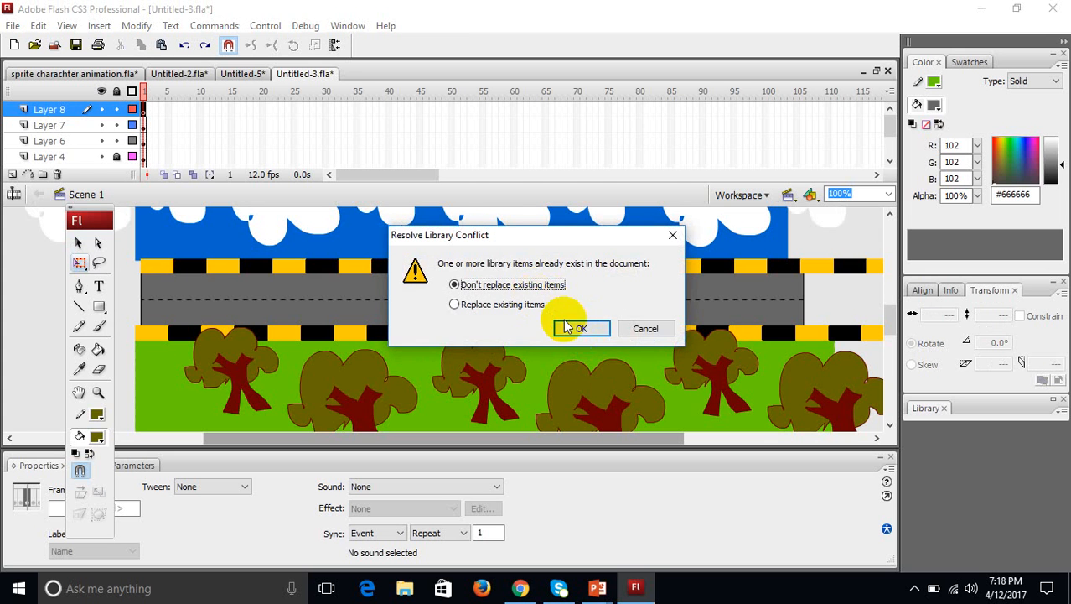
left_click(578, 329)
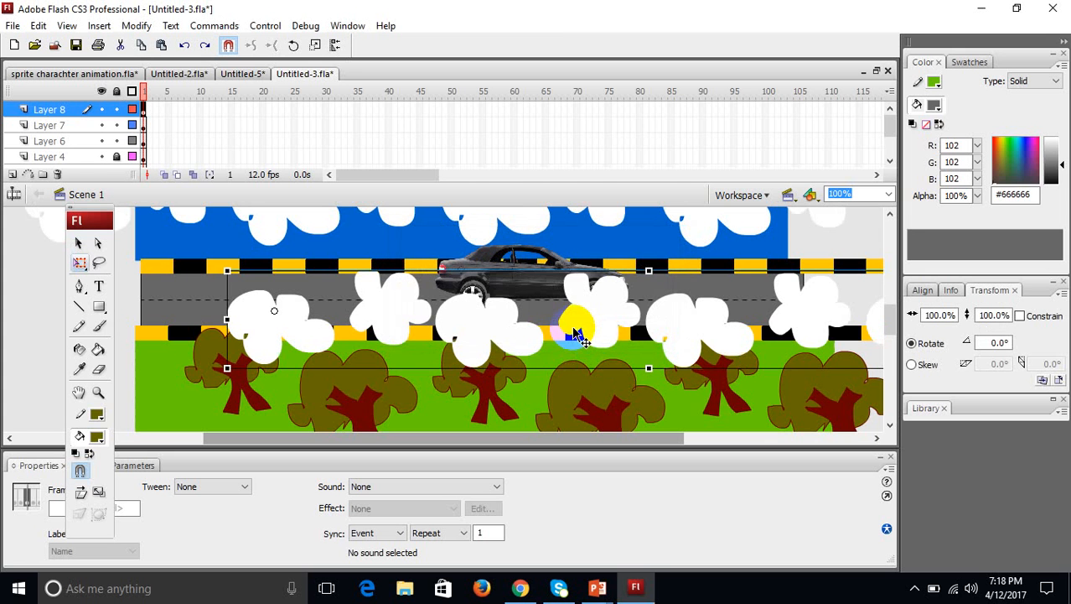
key("ctrl+z")
Paste the walking character into Layer 8 again, choosing to replace existing library items.
key("ctrl+v")
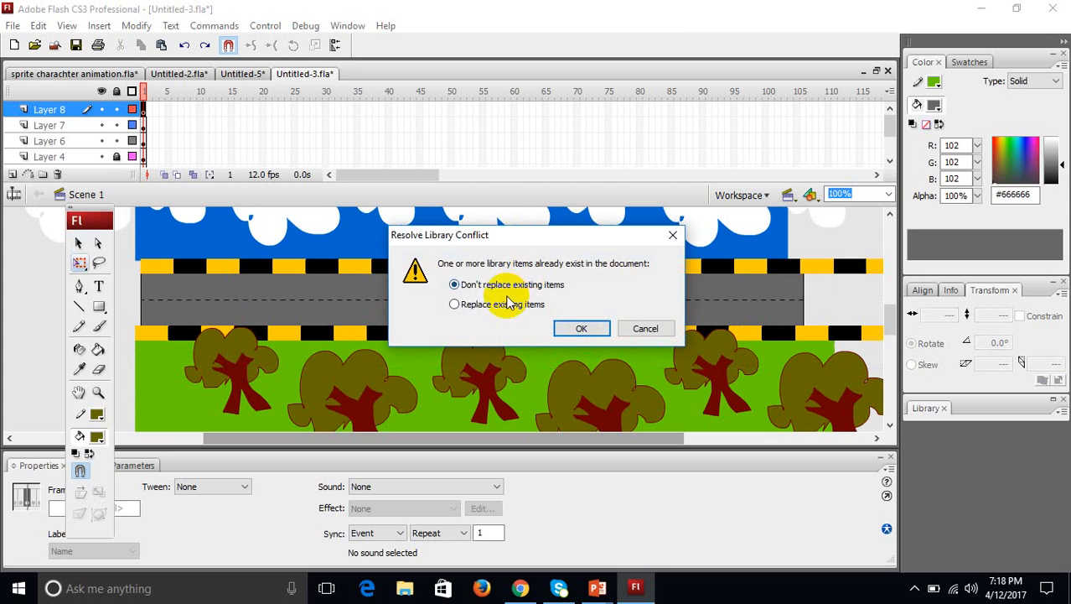
left_click(474, 304)
left_click(578, 329)
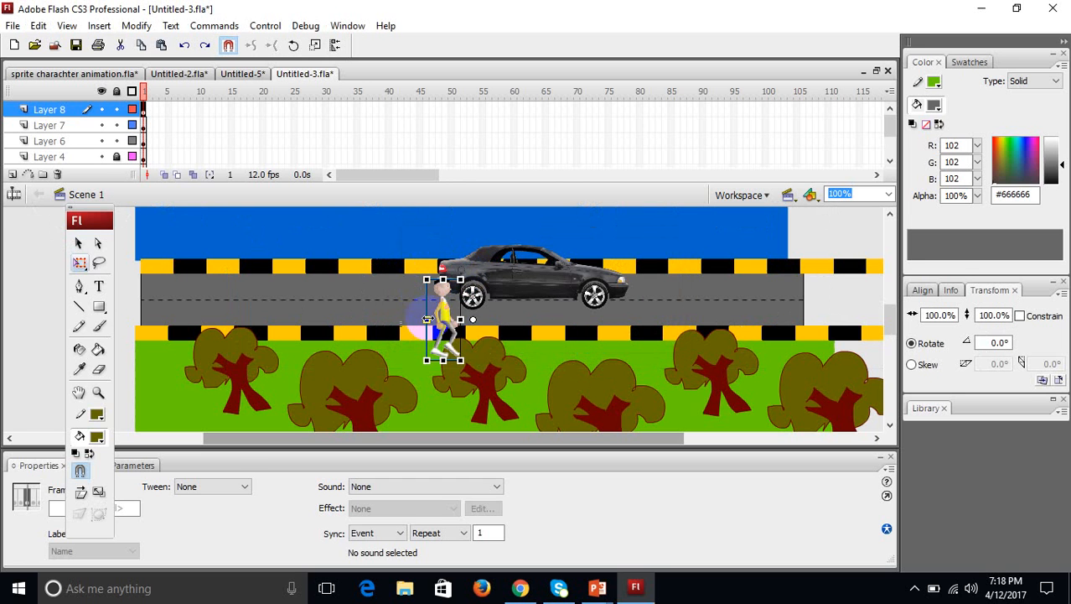
Place the character on the road behind the car, scaled down to about 43.7%, and preview the movie.
left_click_drag(327, 277, 314, 276)
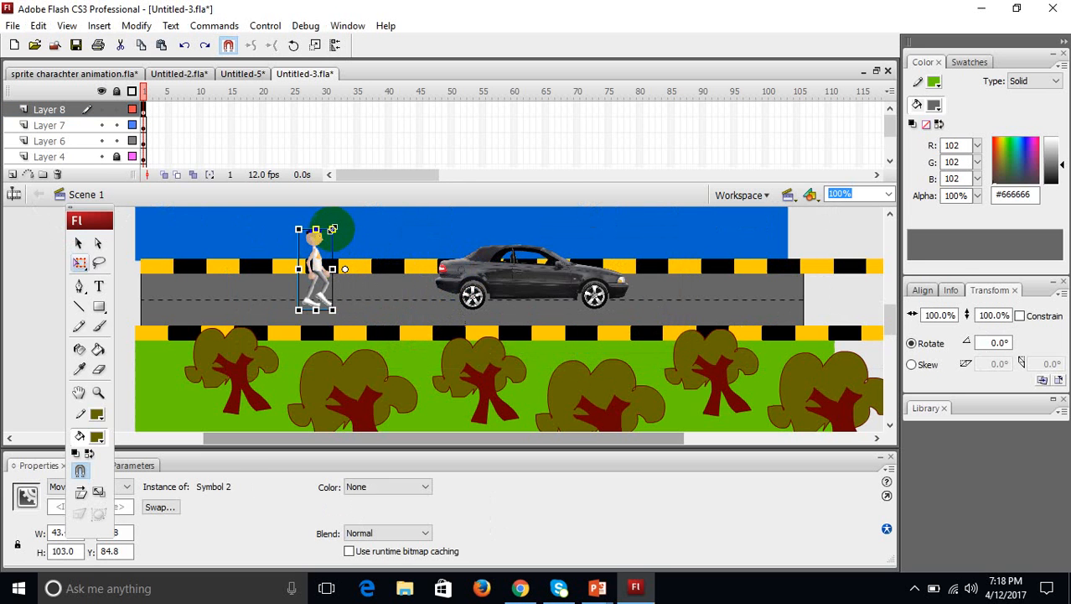
left_click_drag(334, 229, 372, 291)
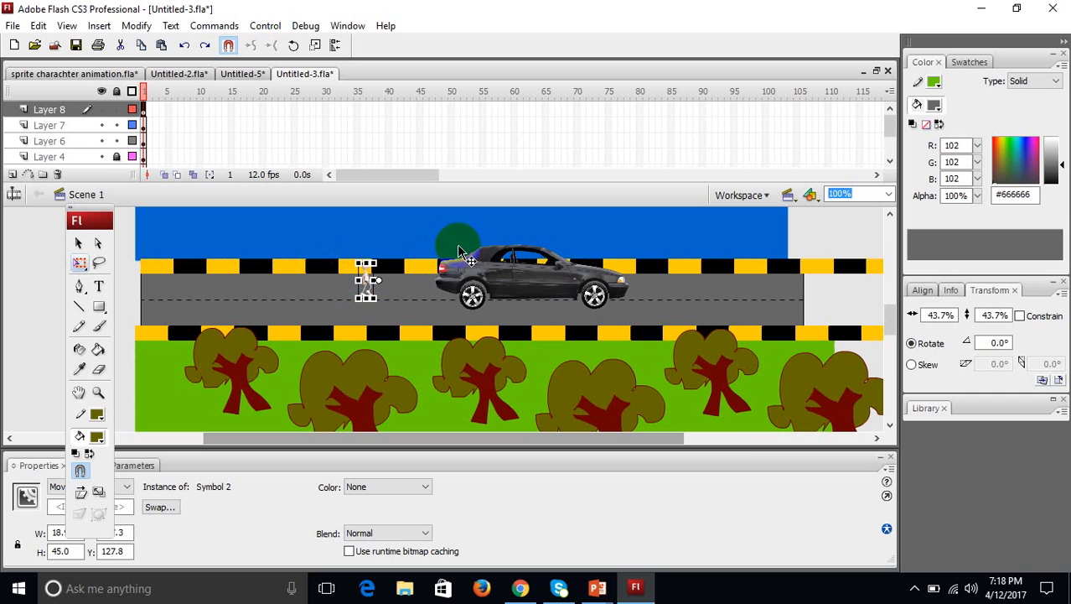
key("ctrl+Return")
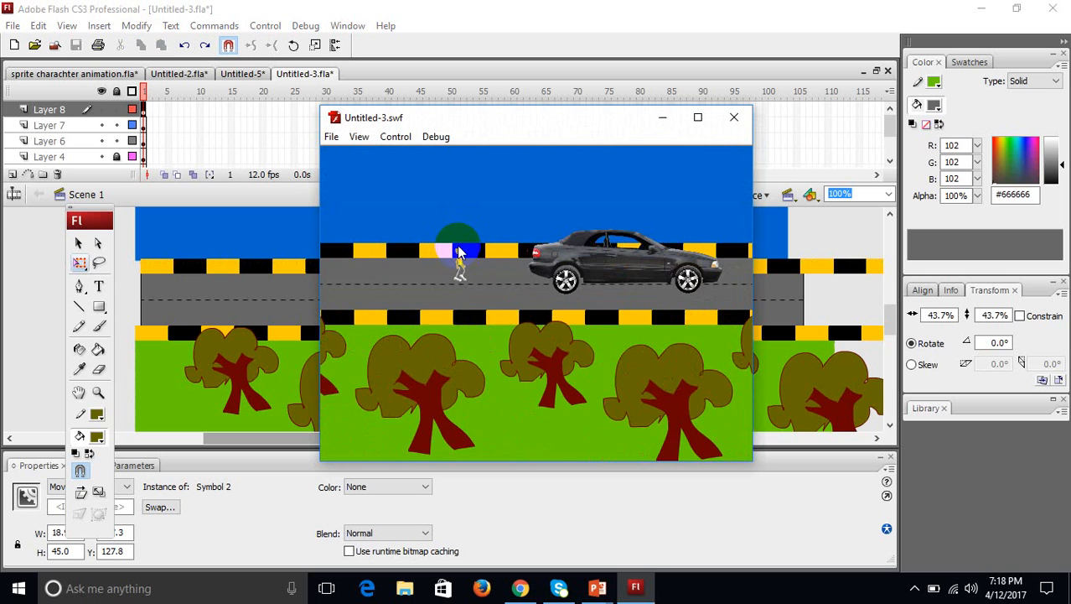
Close the movie preview, try moving the character lower on the road, and undo the move.
left_click(735, 118)
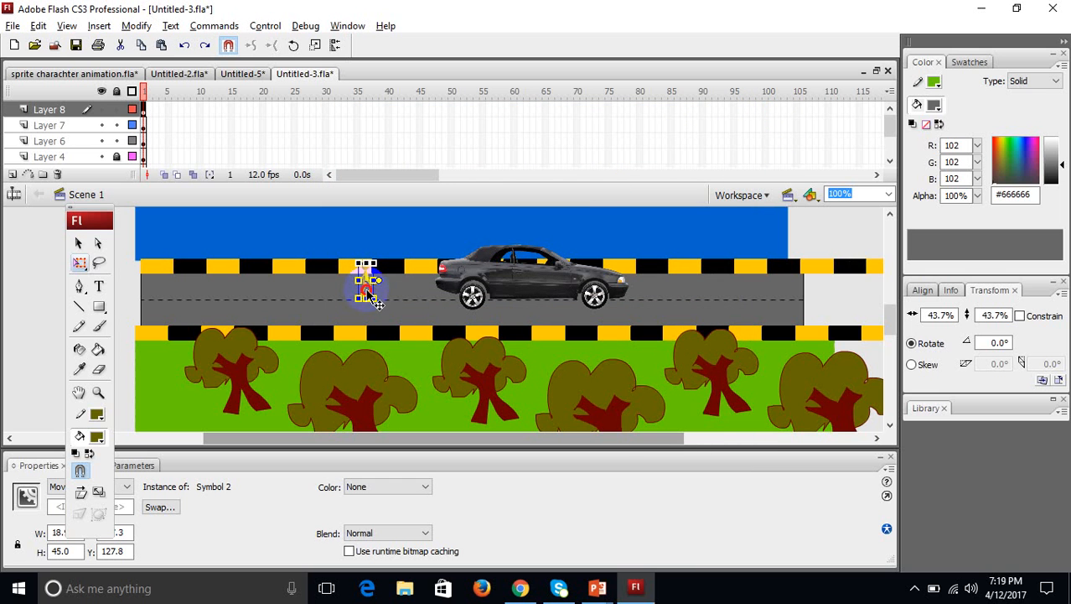
left_click_drag(372, 299, 339, 326)
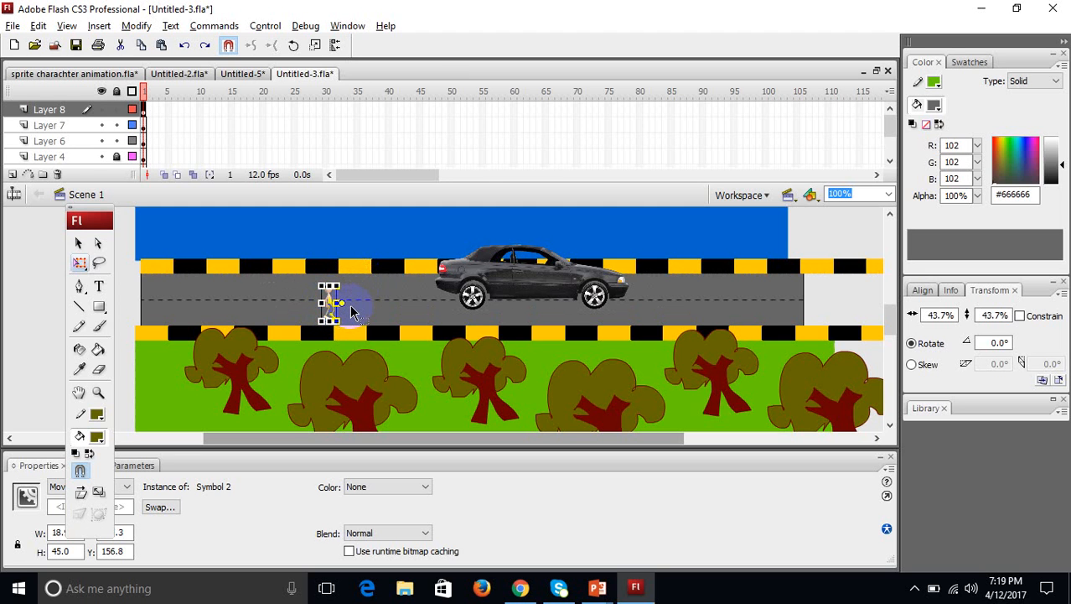
key("ctrl+z")
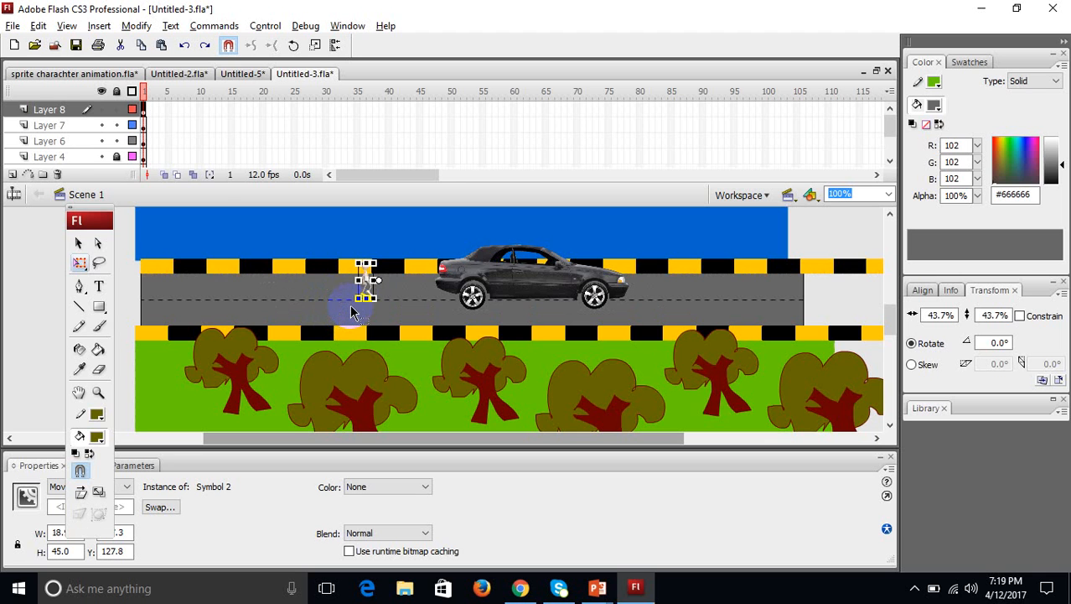
Duplicate the character below and behind the original on the road, and stretch the copy's height to about 67.8%.
left_click(80, 244)
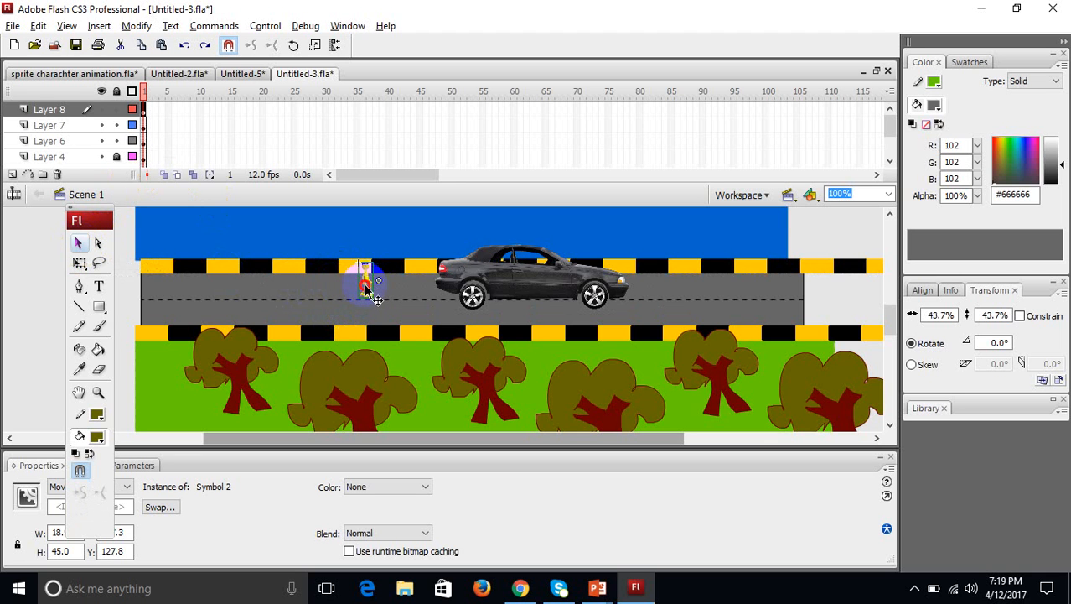
left_click_drag(367, 289, 335, 310)
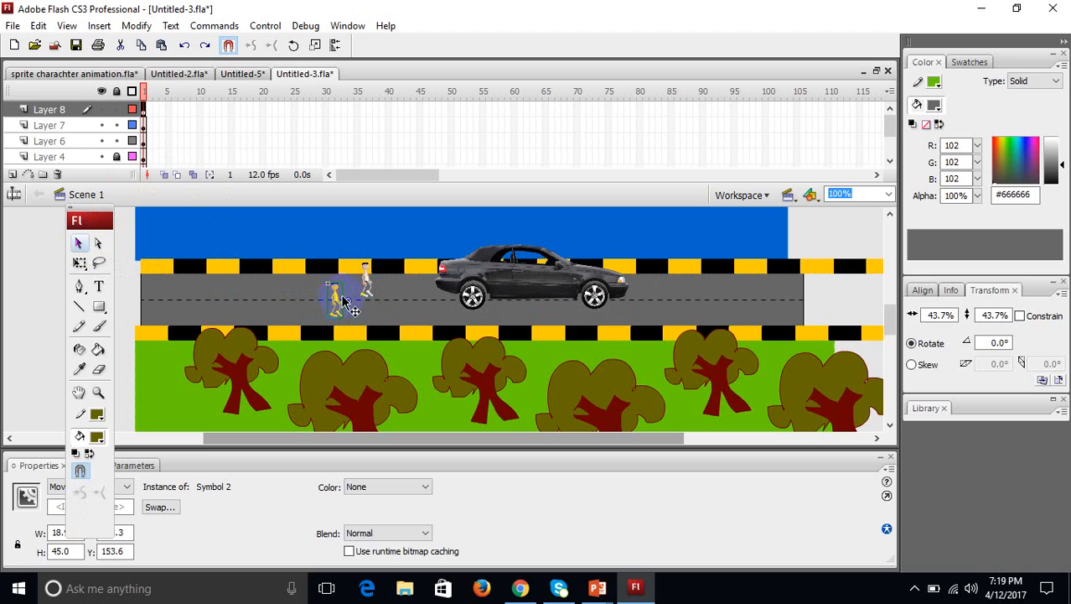
left_click(79, 262)
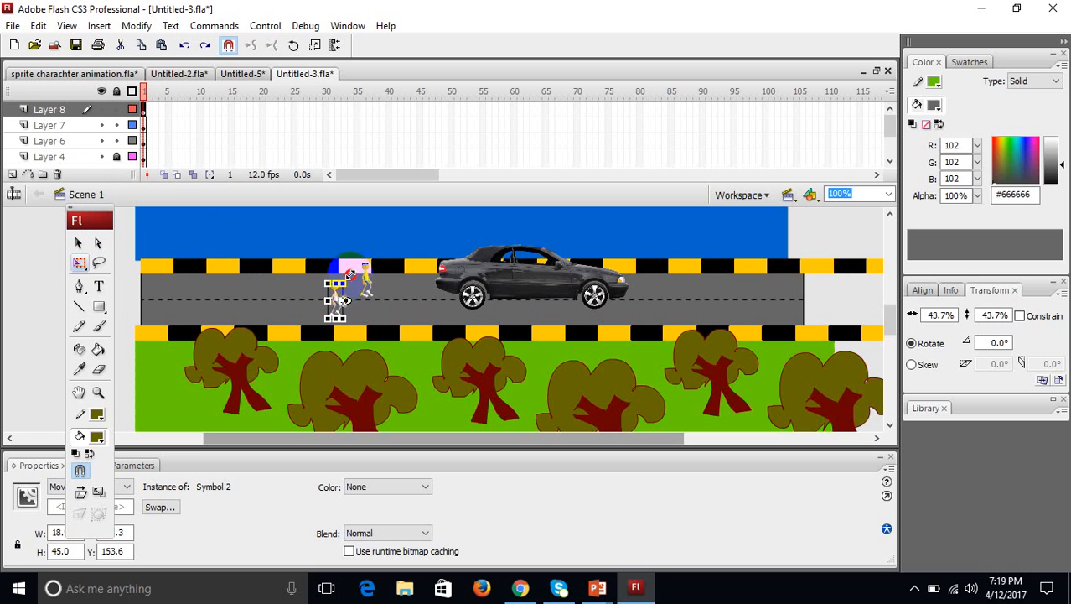
left_click_drag(350, 275, 359, 265)
key("ctrl+z")
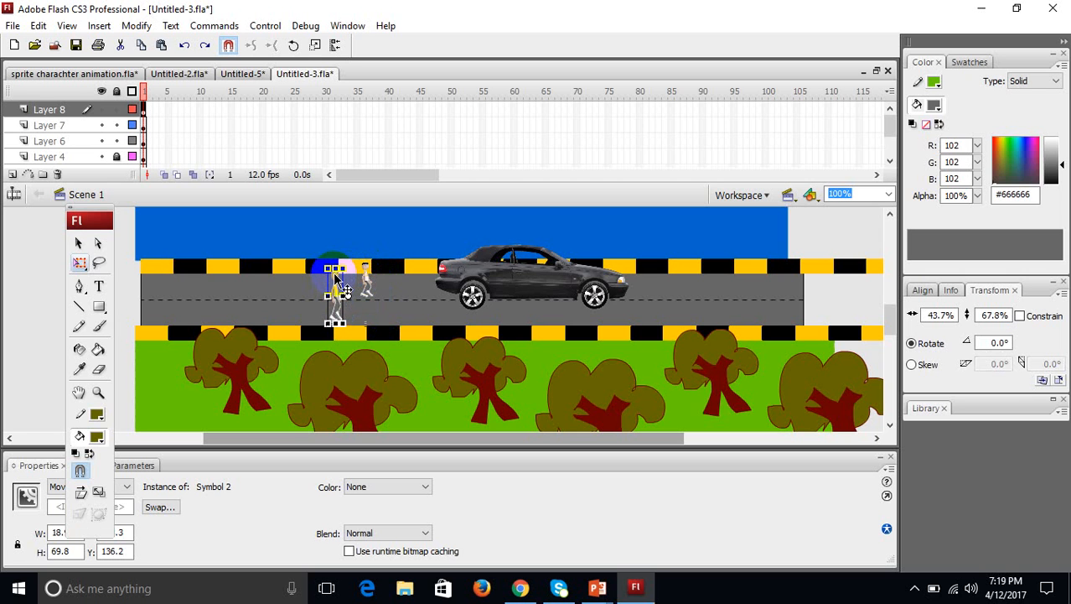
Duplicate both Layer 8 characters farther behind the car on the road, and preview the movie.
left_click(145, 109)
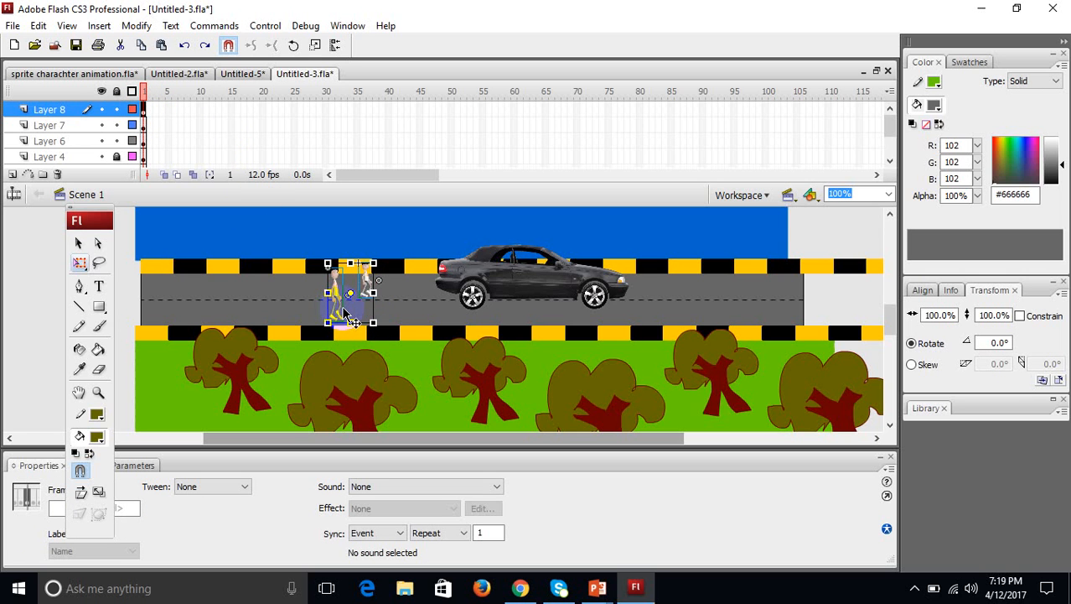
left_click_drag(342, 317, 275, 312)
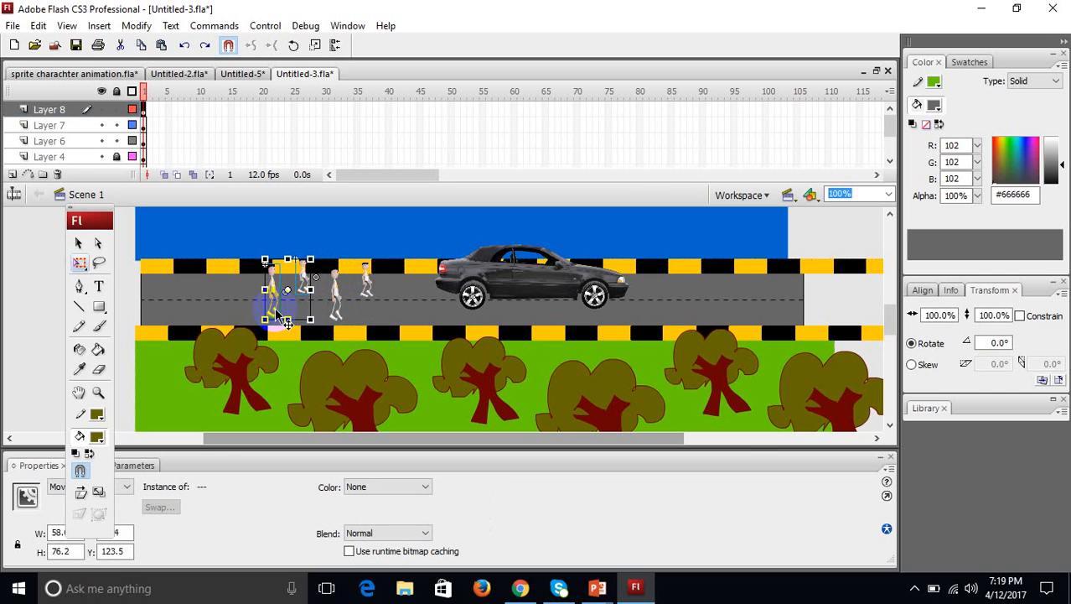
key("ctrl+Return")
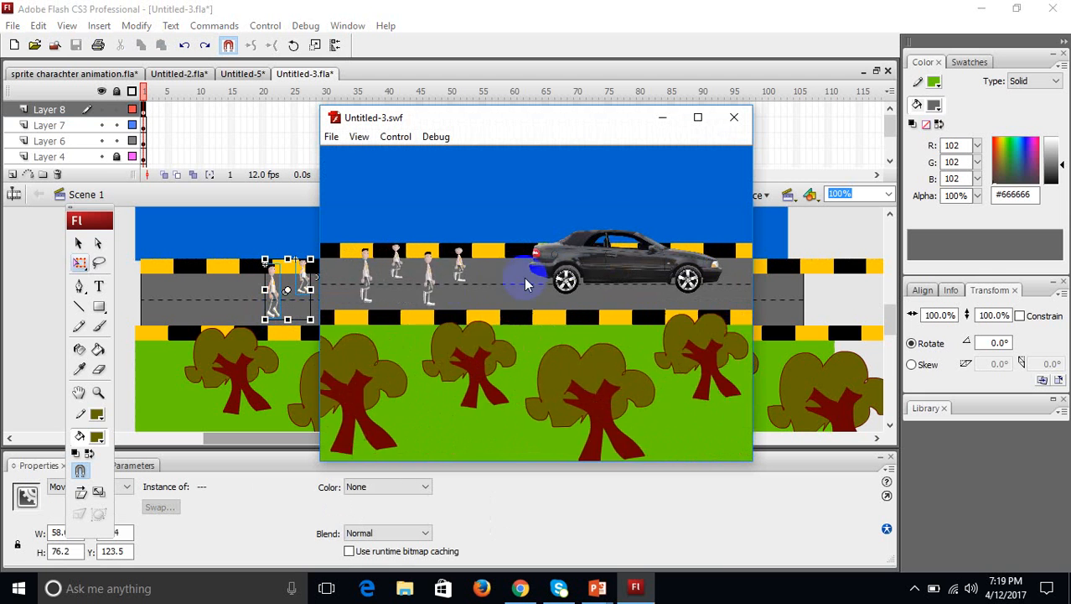
left_click(735, 117)
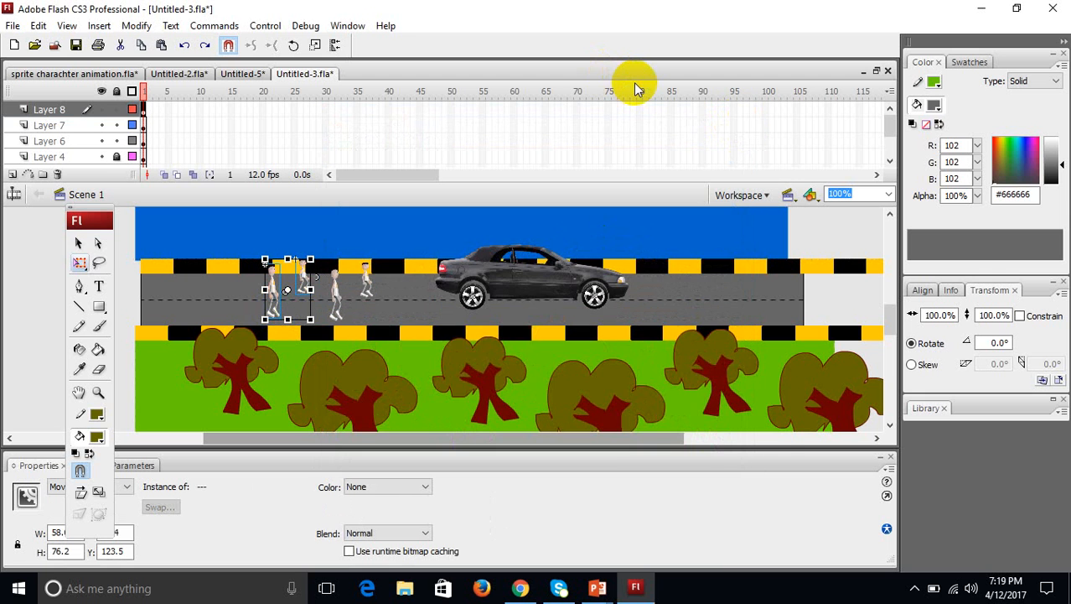
Create a new blank Flash document.
key("ctrl+n")
key("Return")
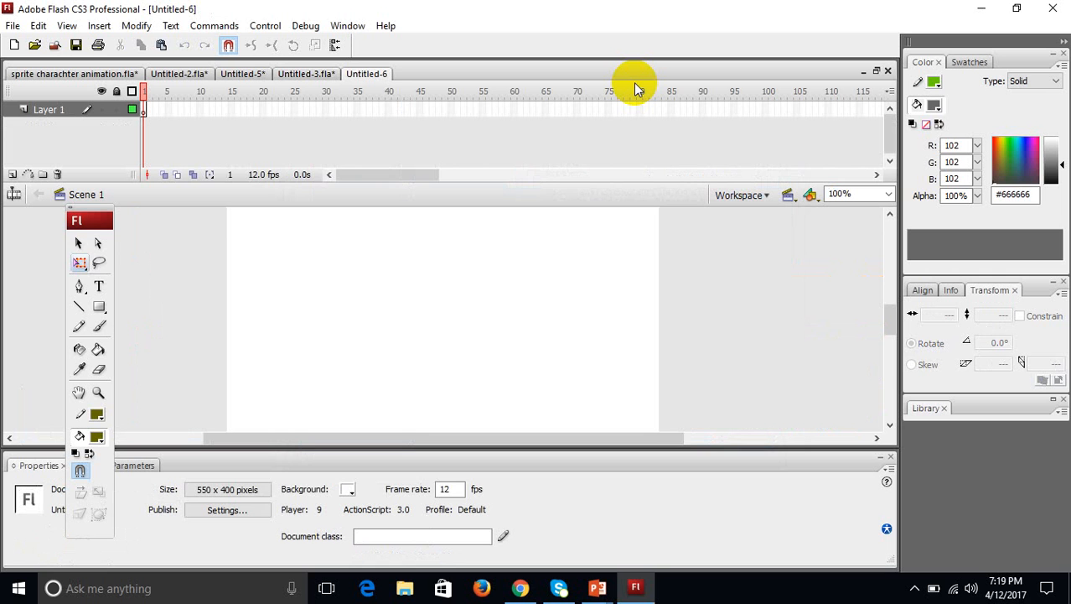
key("ctrl+r")
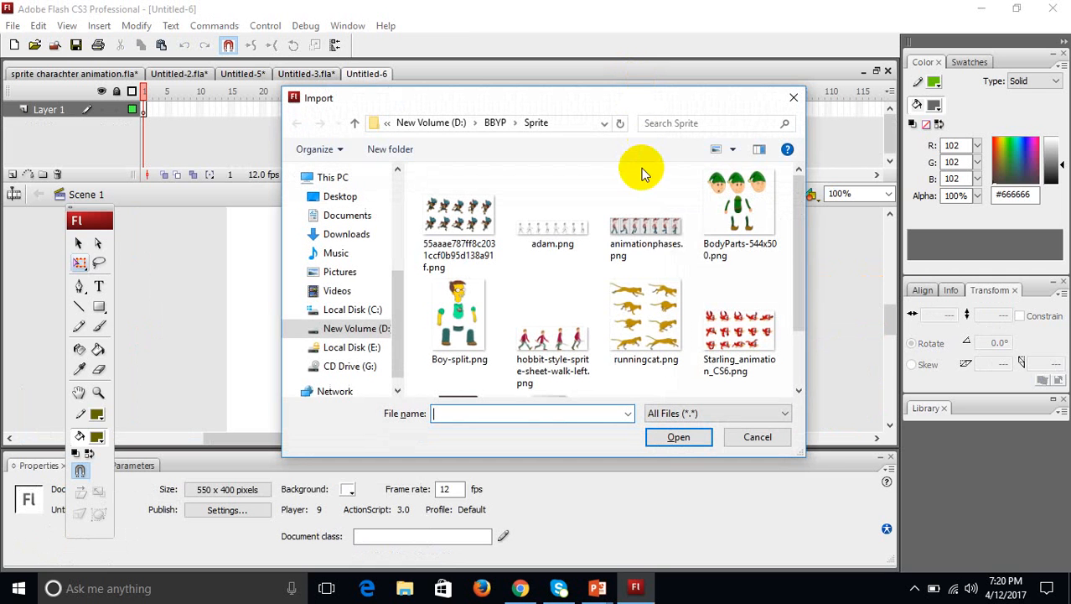
left_click_drag(801, 239, 814, 303)
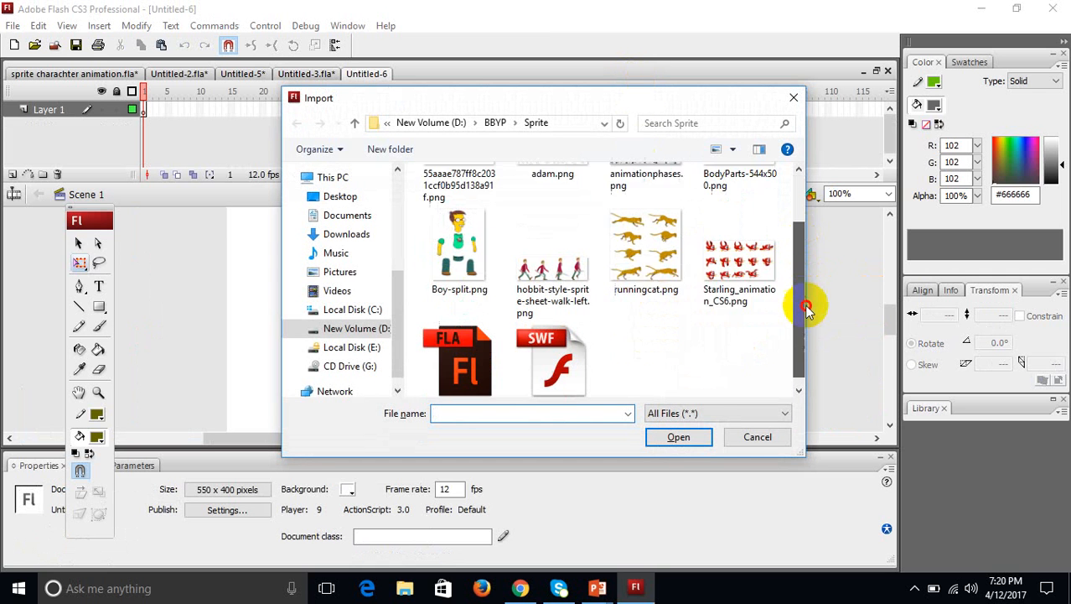
left_click(737, 251)
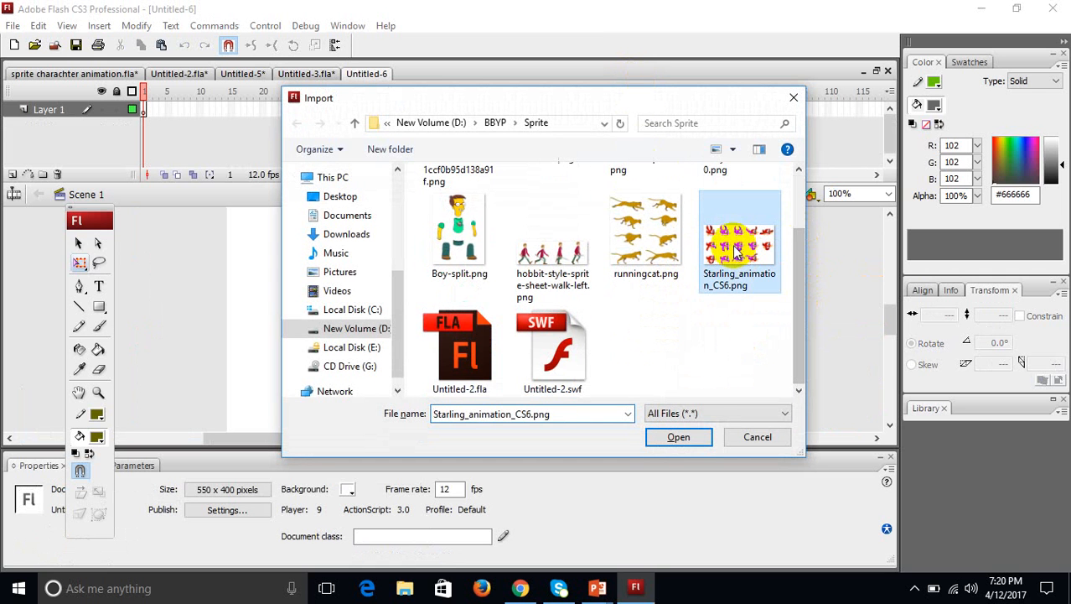
left_click(644, 229)
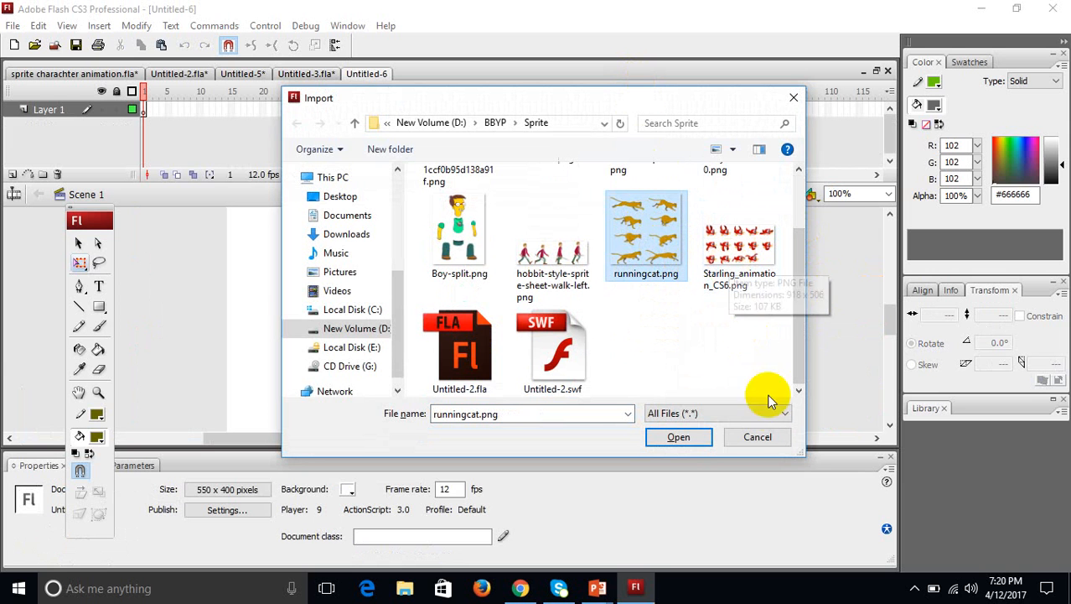
left_click(756, 435)
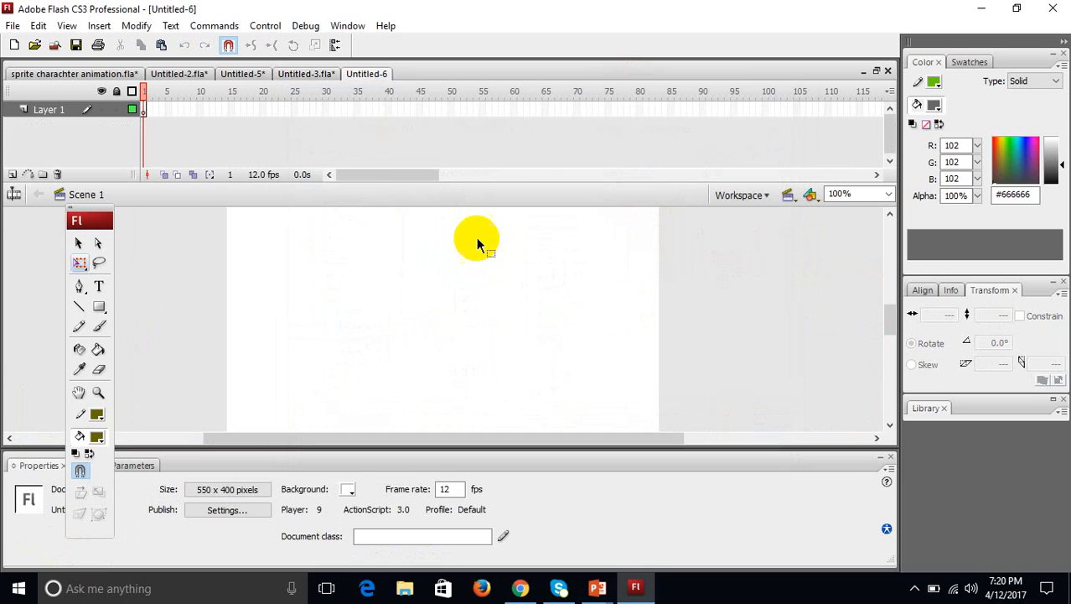
In Untitled-2.fla, open Symbol 1 nested inside Symbol 2 and examine the character's walking pose in each keyframe.
left_click(179, 75)
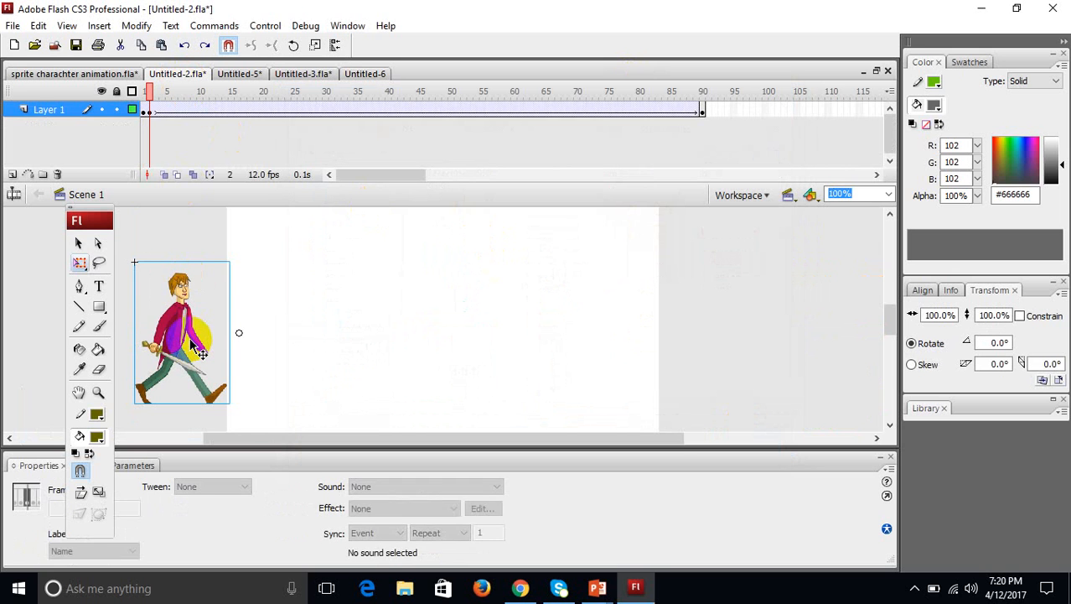
left_click(198, 351)
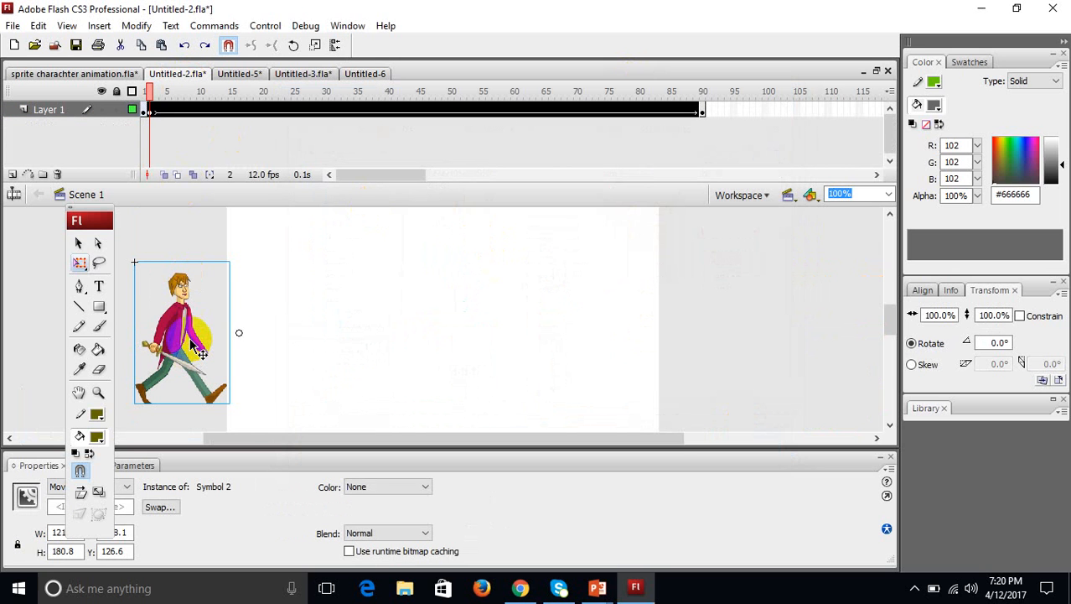
double_click(171, 333)
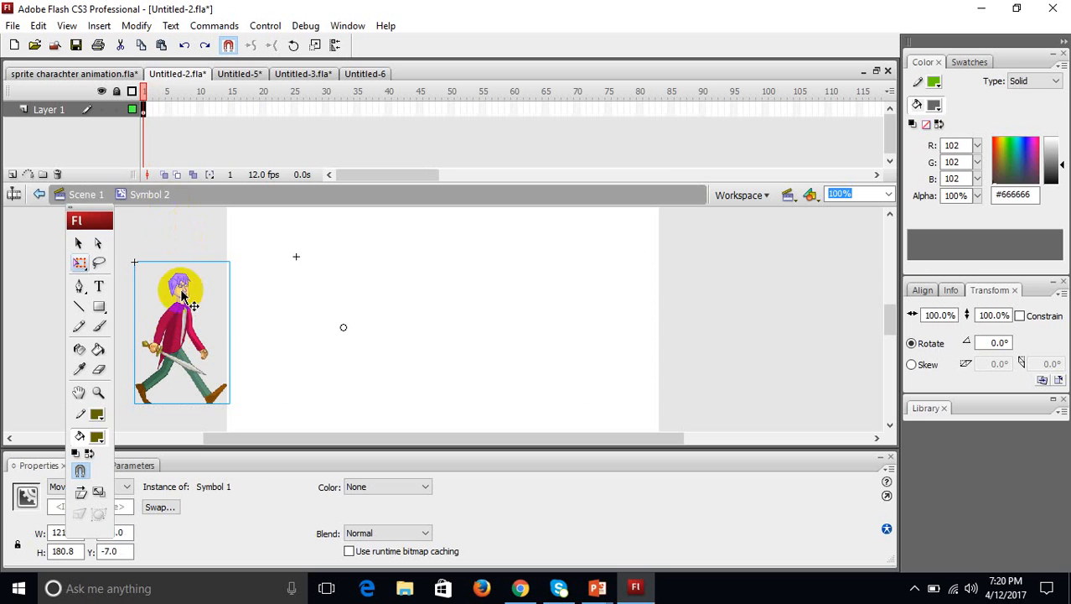
double_click(184, 302)
left_click(144, 112)
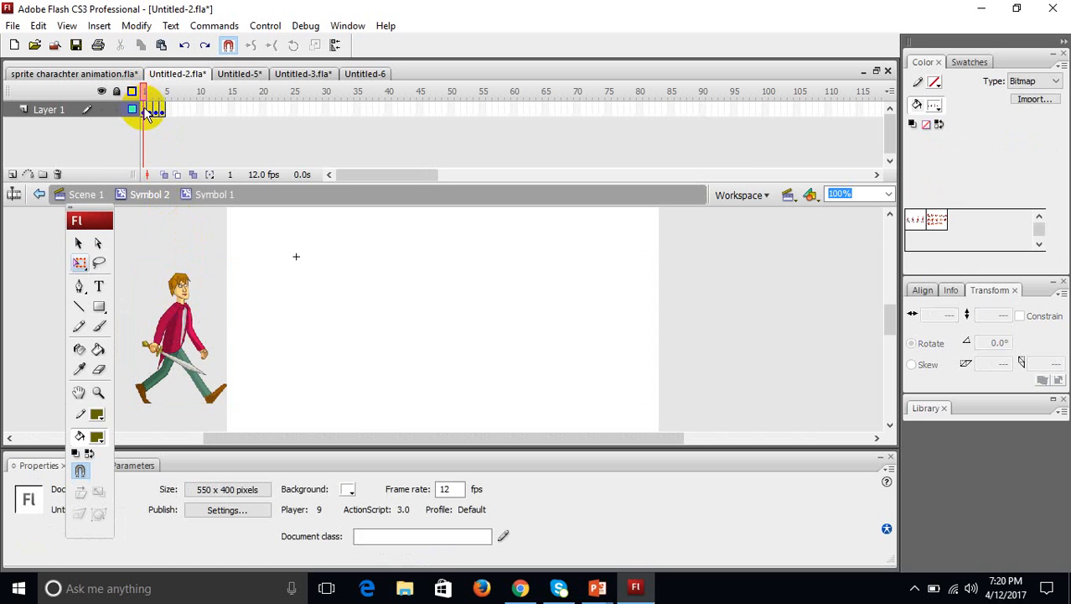
left_click(147, 115)
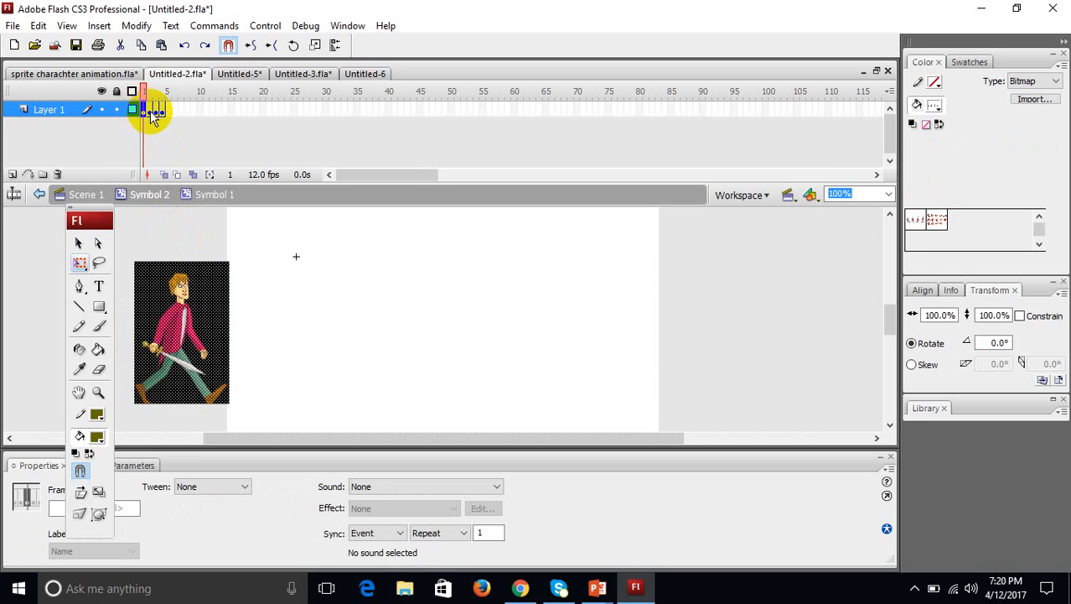
left_click(151, 113)
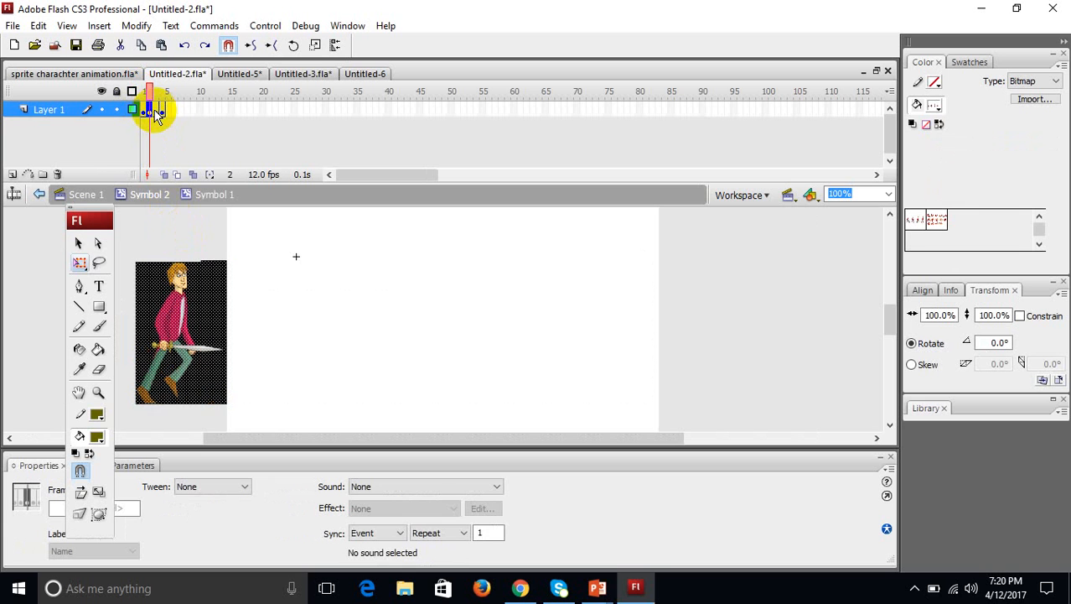
left_click(164, 114)
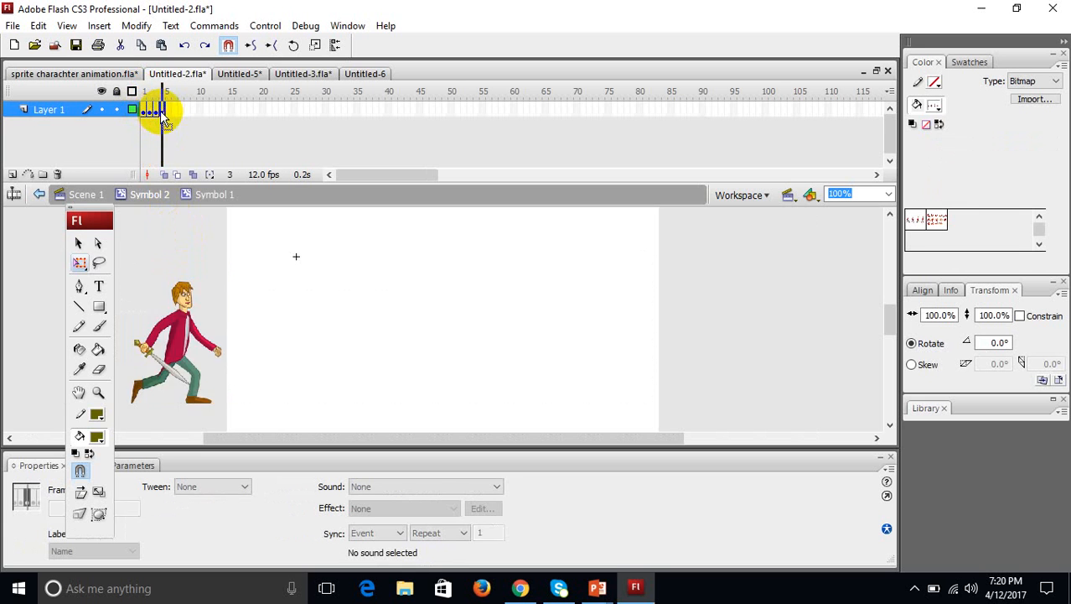
left_click(164, 114)
left_click_drag(162, 96, 145, 116)
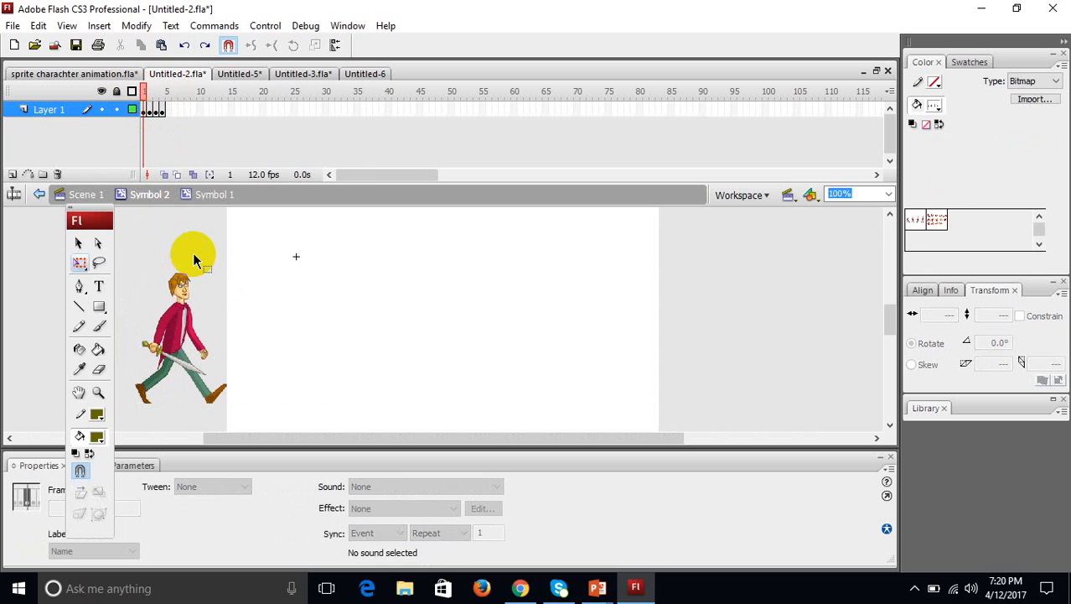
Import BodyParts-544x500.png onto the stage of Untitled-6, and delete it from the stage.
left_click(363, 75)
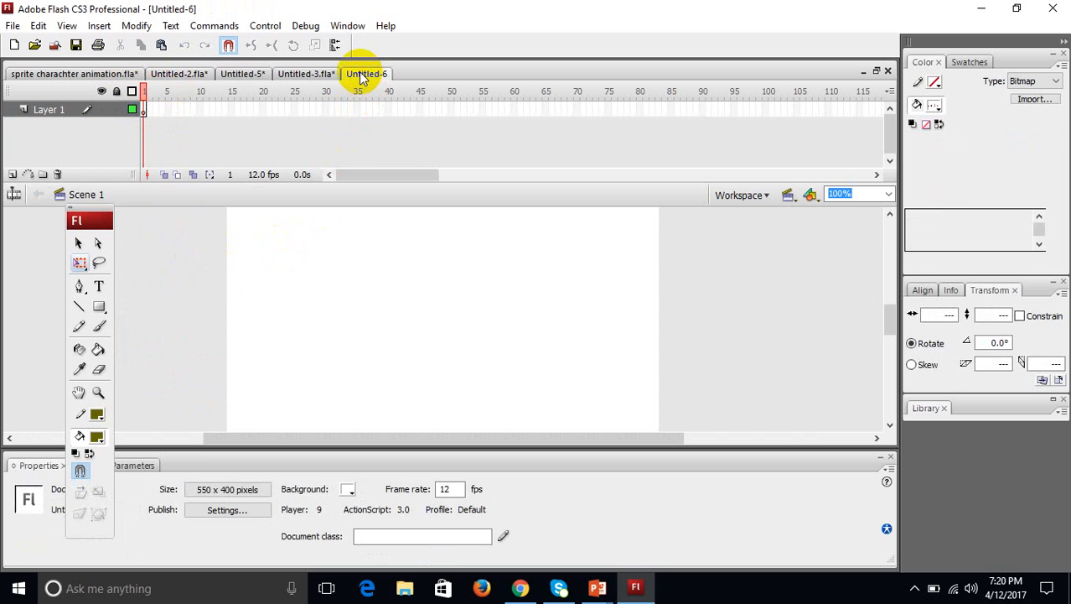
key("ctrl+o")
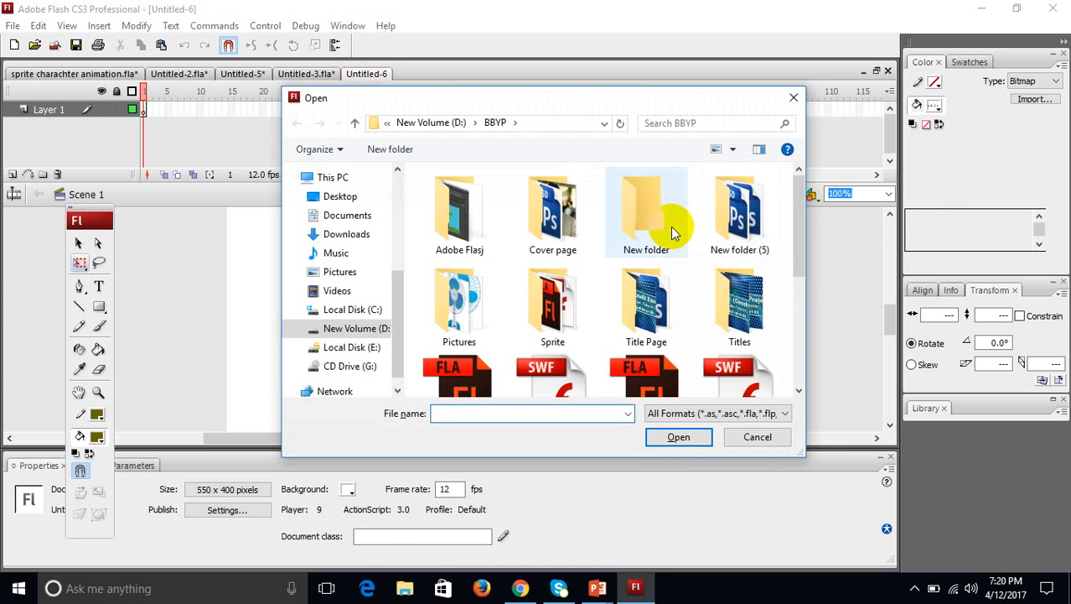
key("Escape")
key("ctrl+r")
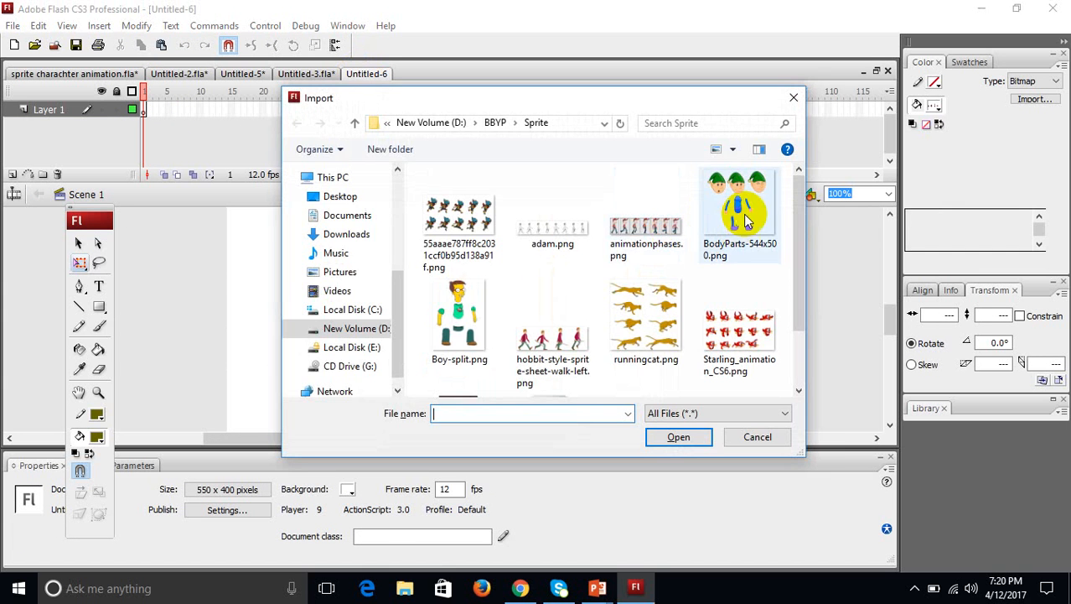
left_click(757, 213)
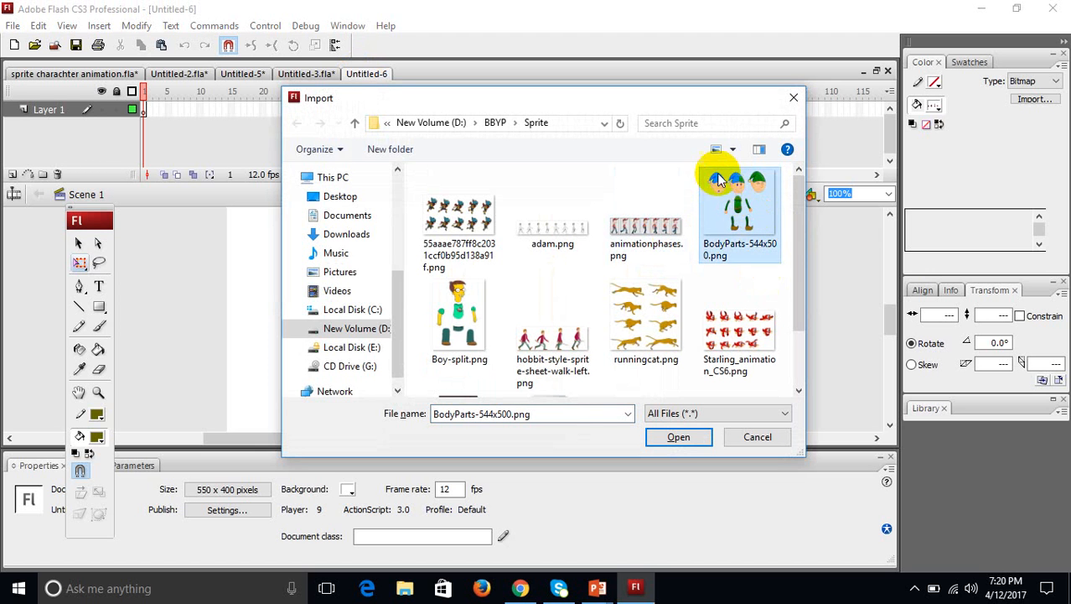
left_click(679, 437)
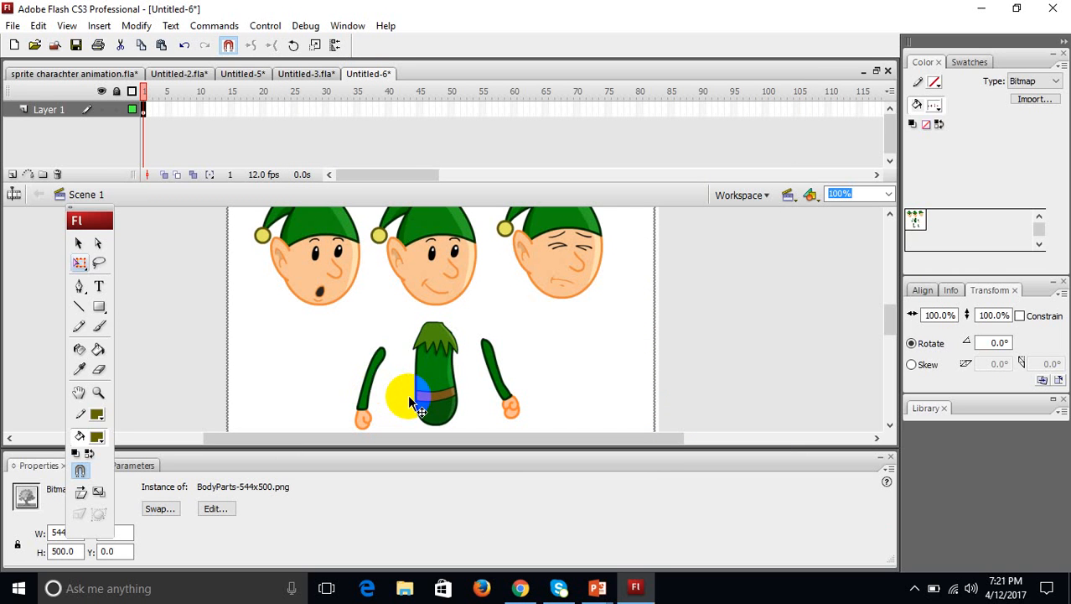
key("Delete")
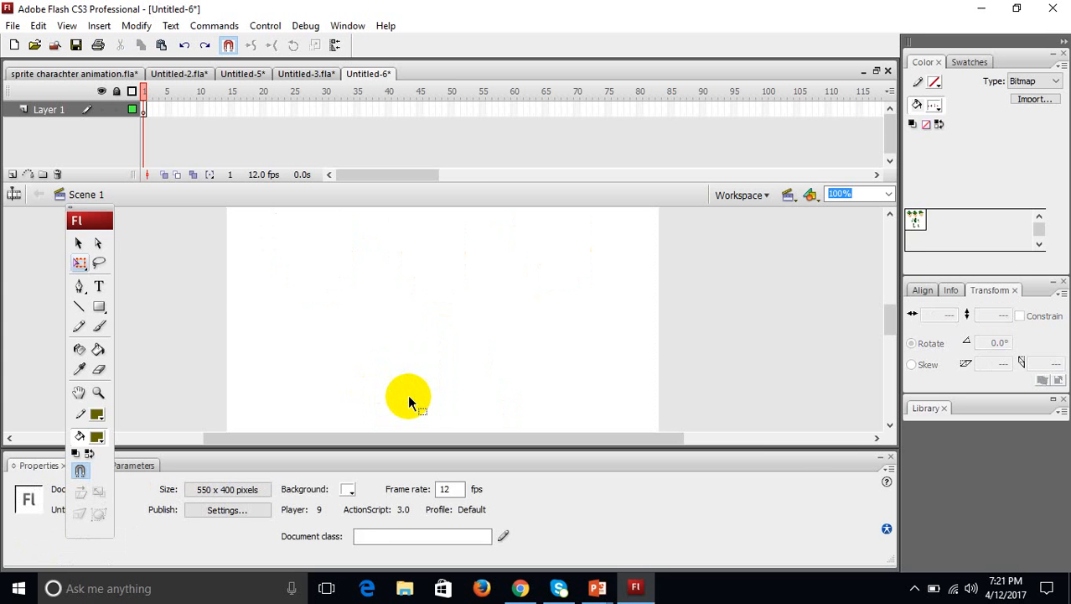
Import the bird sprite sheet Starling_animation_CS6.png onto the stage and shift it slightly to about Y 40.
key("ctrl+r")
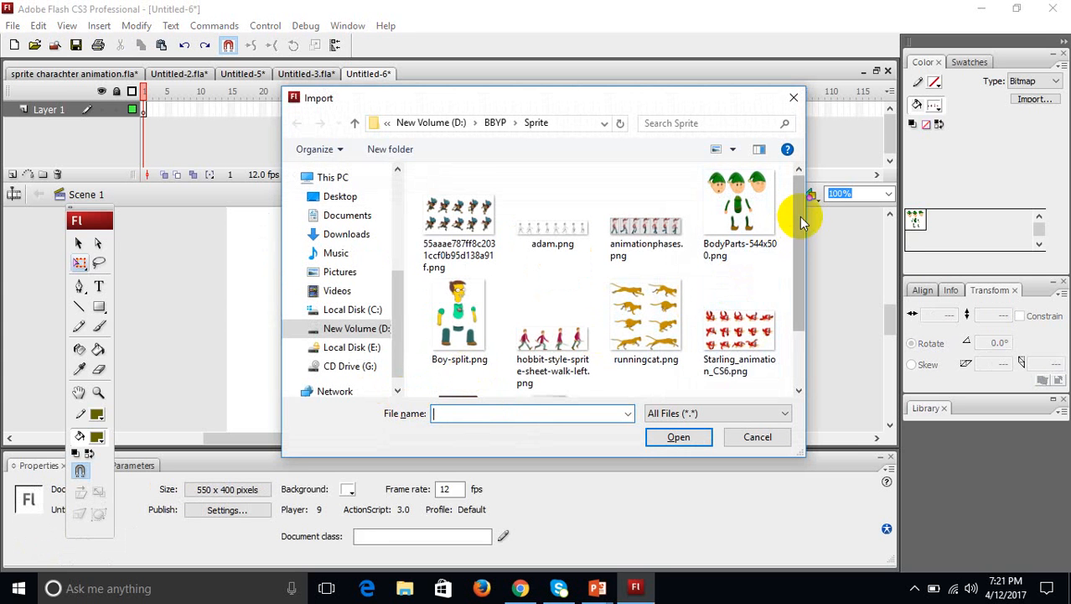
left_click_drag(801, 210, 805, 270)
left_click(752, 248)
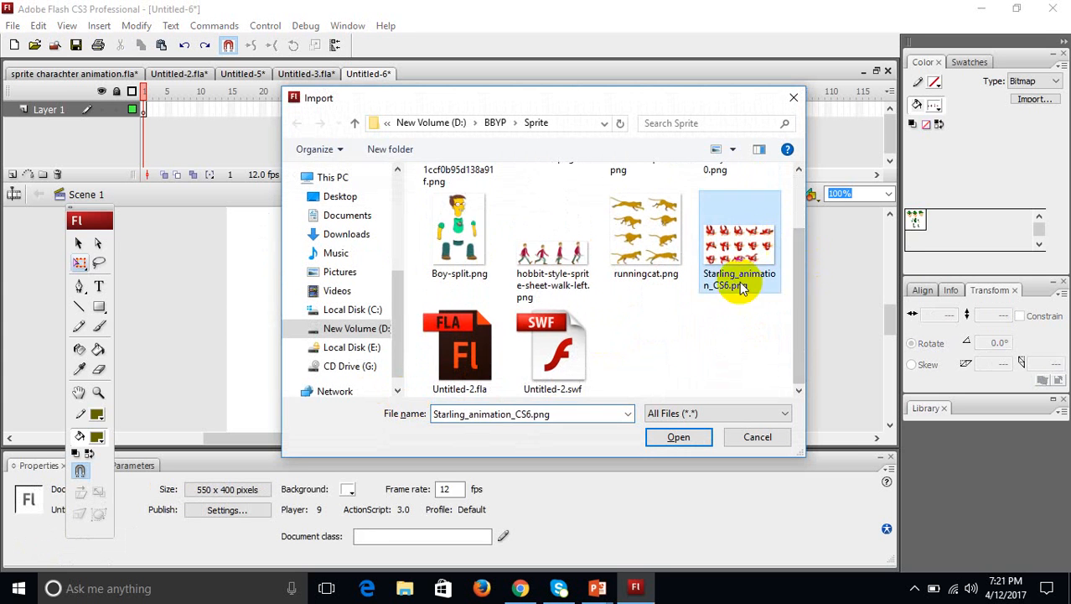
left_click(681, 438)
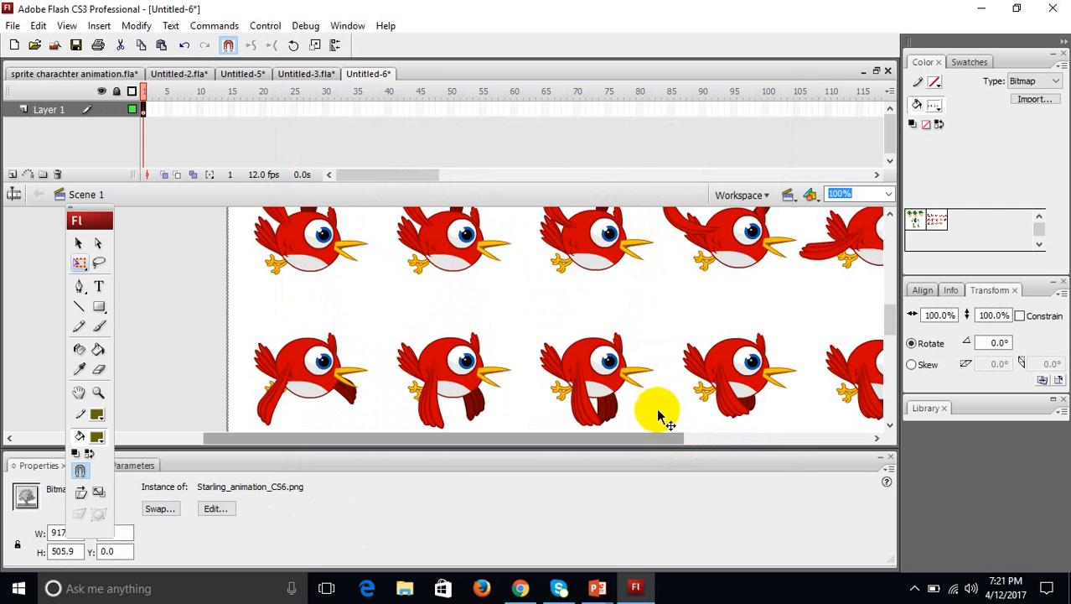
left_click_drag(598, 316, 600, 343)
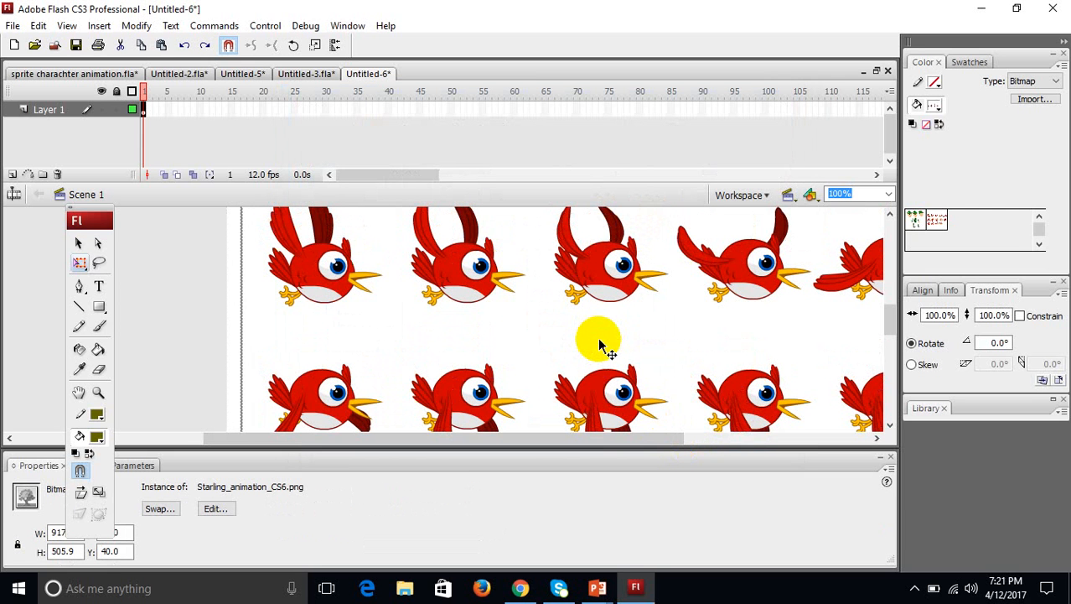
Break apart the bird sprite sheet and move it down to about Y 82.
key("ctrl+b")
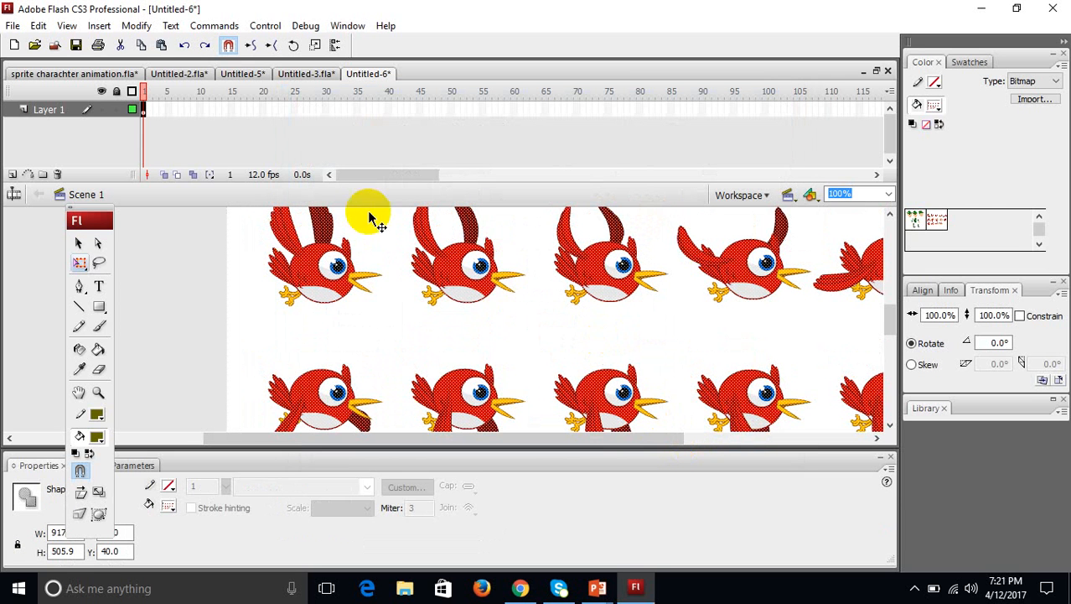
left_click_drag(371, 235, 384, 269)
left_click(242, 246)
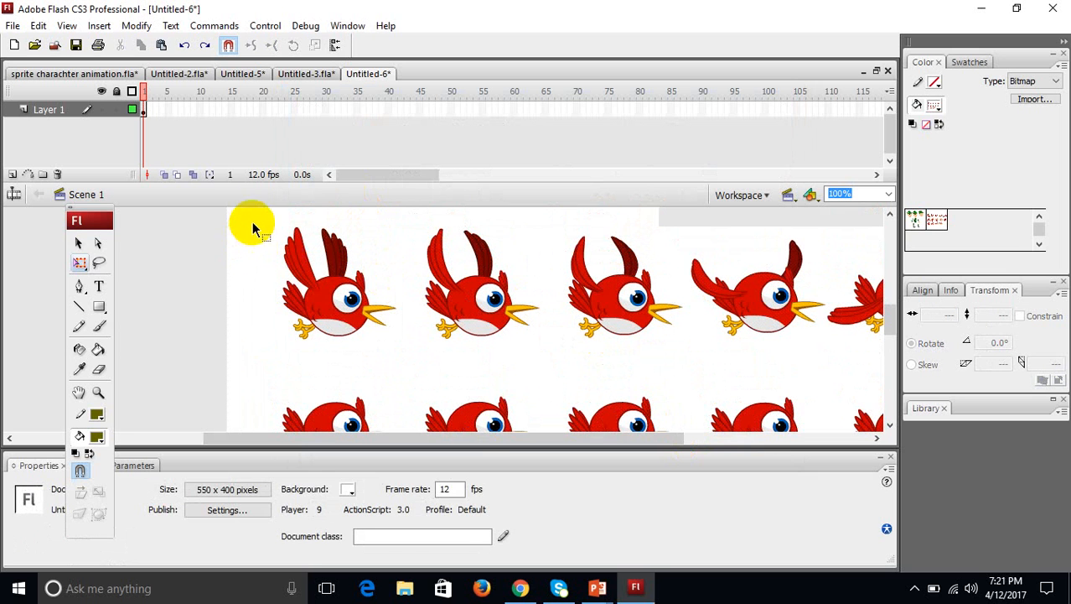
Cut the first bird out of the sheet's top row and paste it separately over the stage's upper-left corner, at about Y 67.5.
left_click_drag(248, 212, 408, 352)
key("Delete")
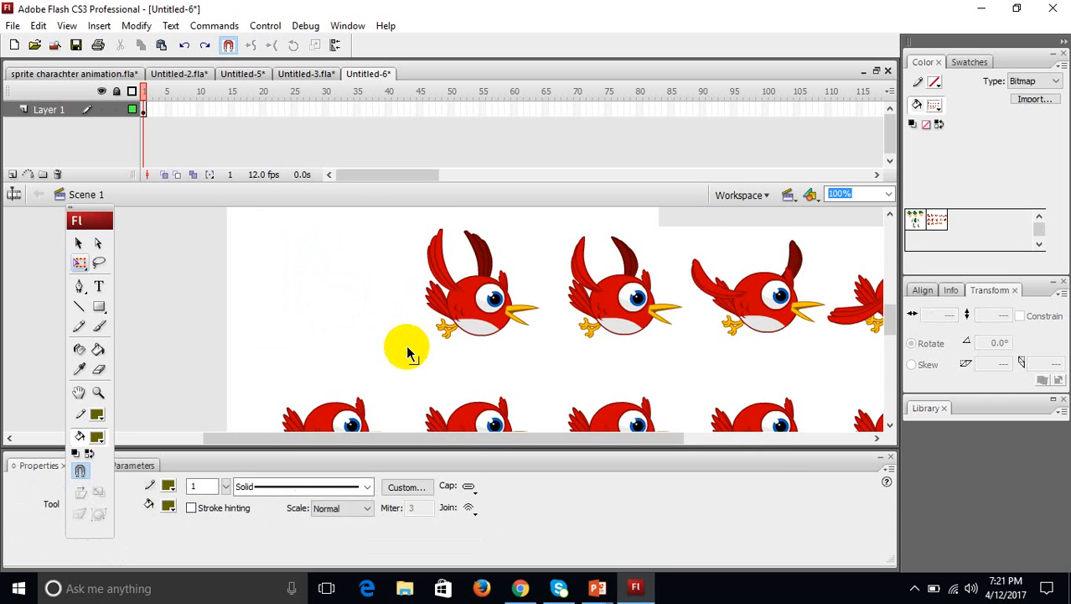
key("ctrl+v")
left_click_drag(456, 323, 269, 279)
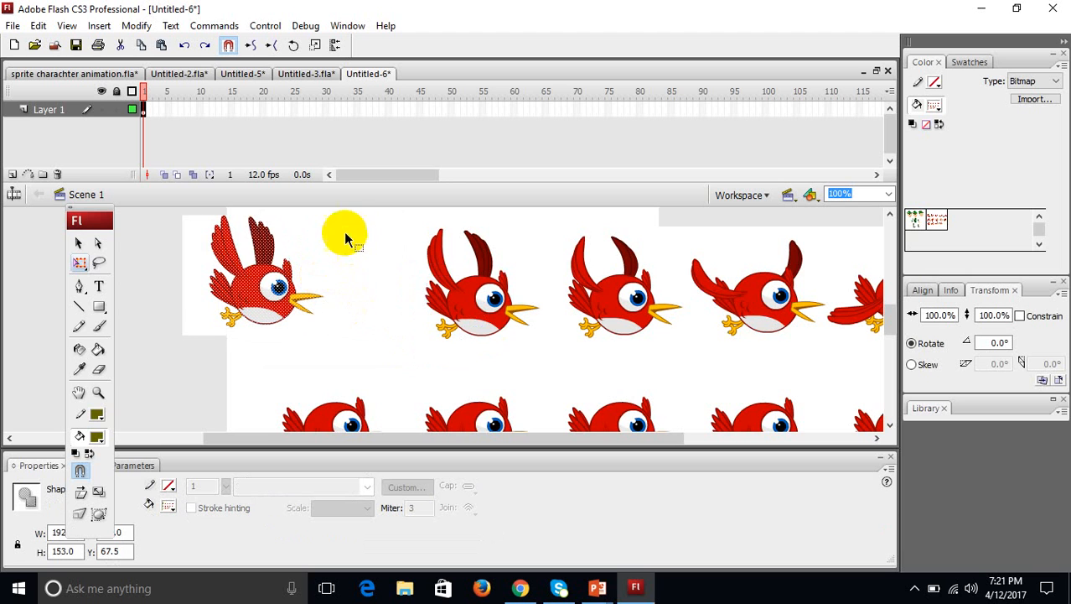
Cut the second bird out of the top row and paste it beside the first bird, at about Y 71.
left_click_drag(359, 227, 421, 357)
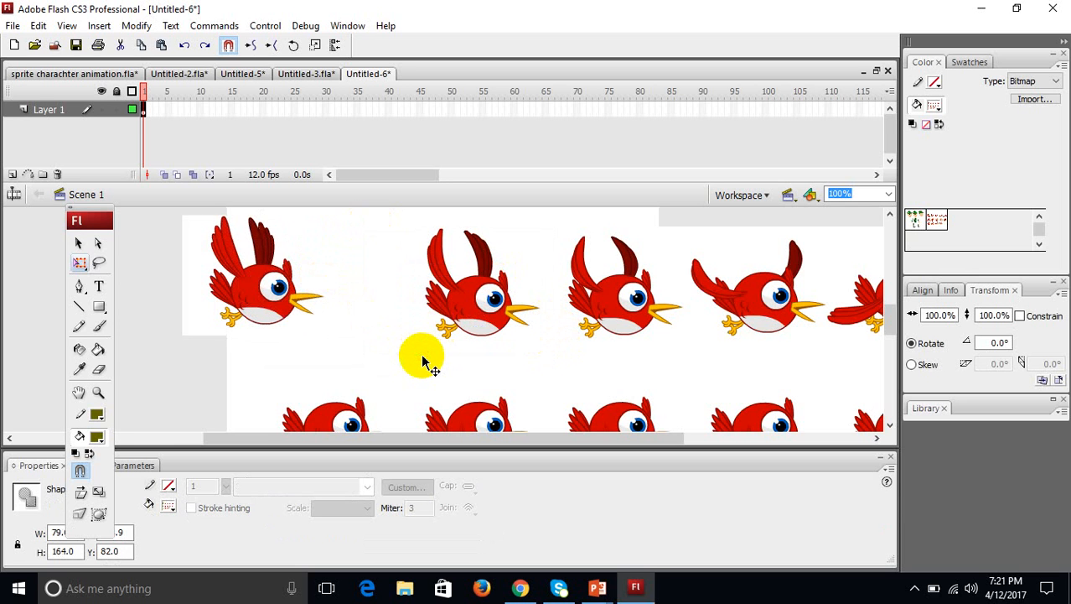
left_click_drag(390, 216, 541, 347)
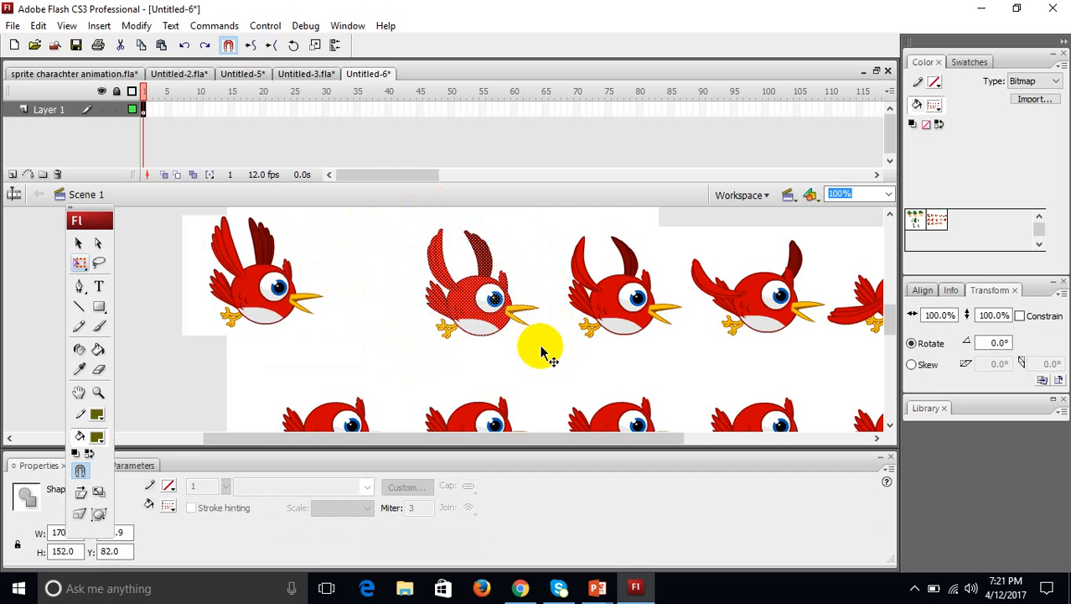
key("ctrl+x")
key("ctrl+v")
left_click_drag(459, 346, 415, 303)
left_click(481, 301)
Cut the third bird out and paste it beside the second at about Y 63, and delete the rest of the sprite sheet.
left_click_drag(523, 224, 567, 367)
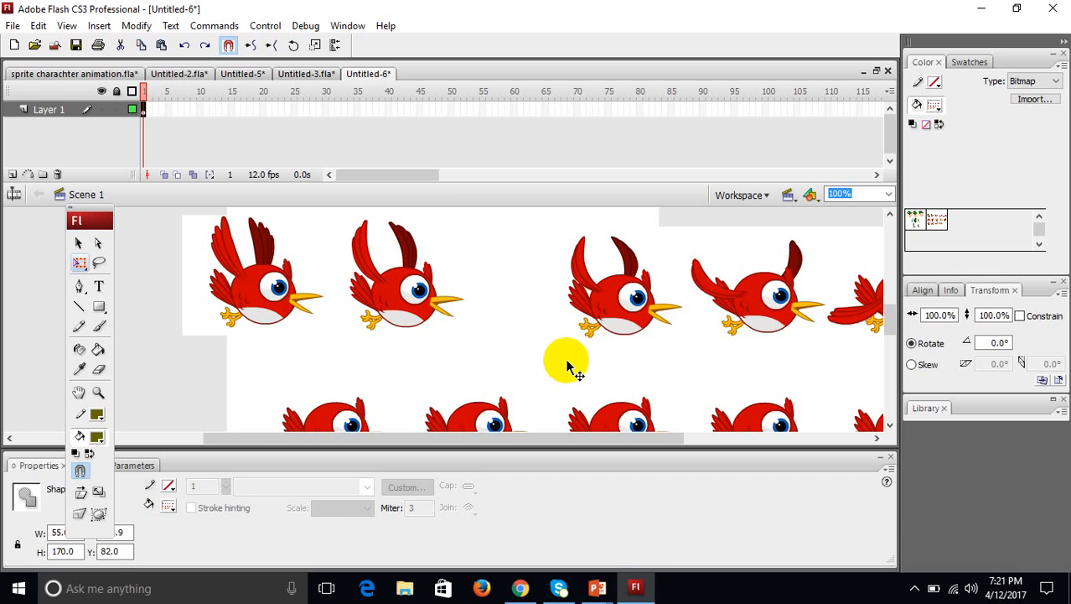
key("Delete")
left_click_drag(553, 223, 684, 351)
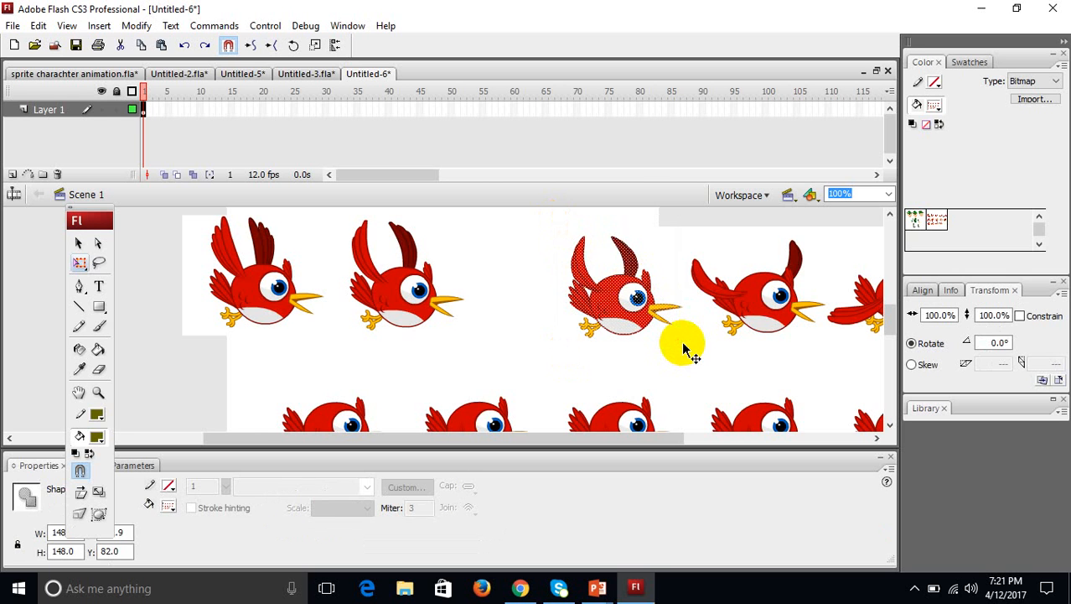
key("Delete")
key("ctrl+v")
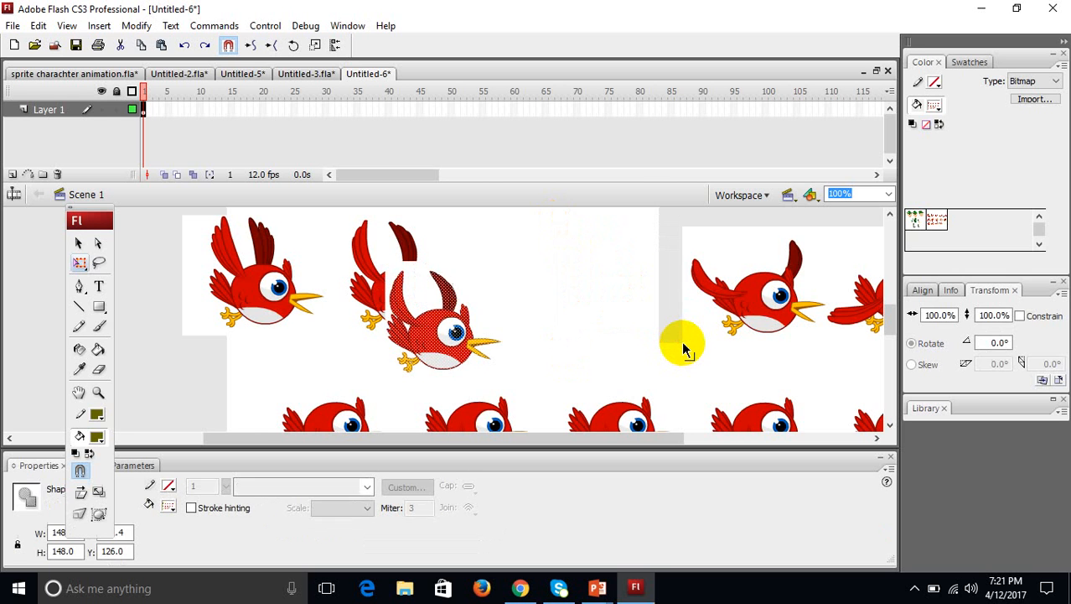
left_click_drag(455, 336, 555, 286)
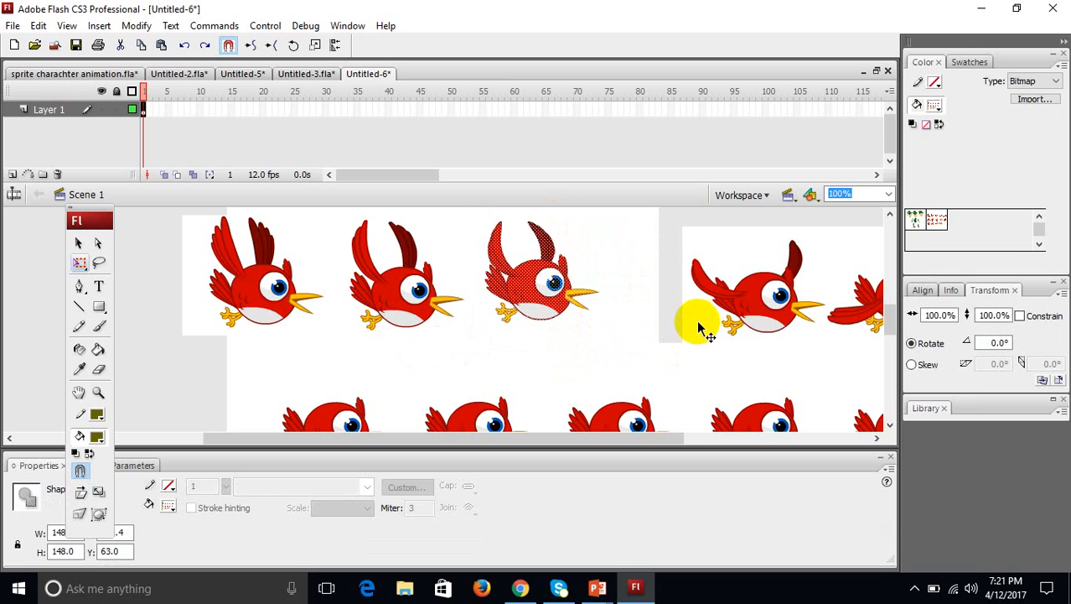
left_click(717, 295)
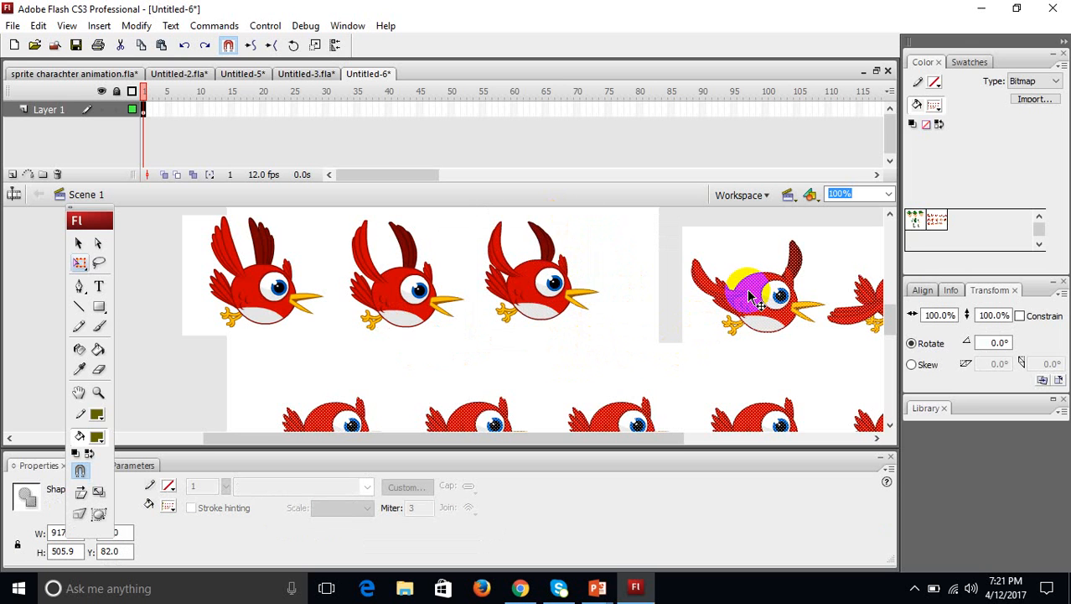
key("Delete")
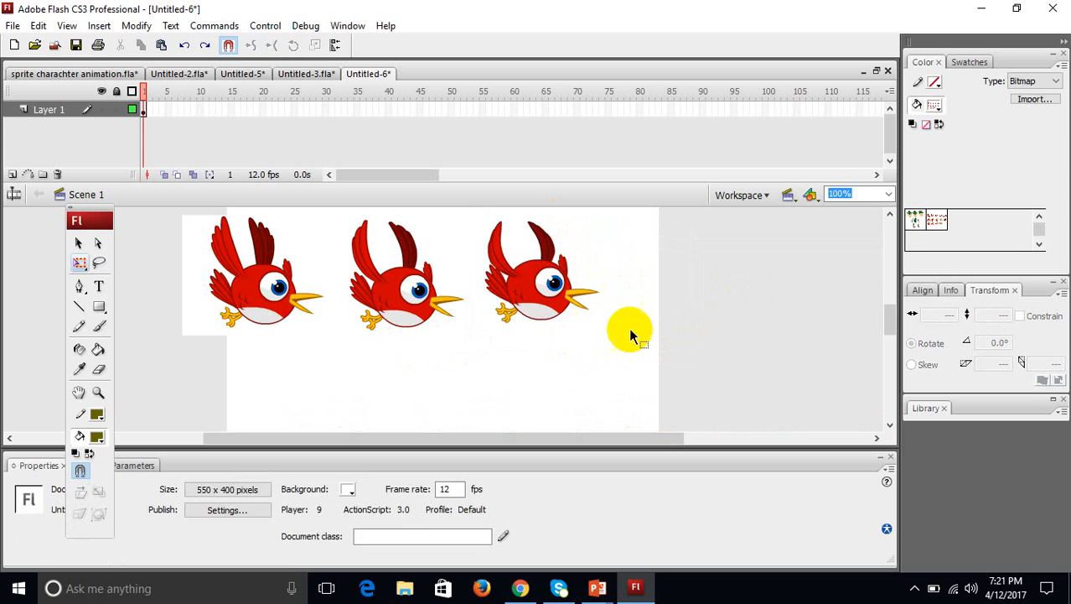
Convert the first bird into a movie clip symbol.
left_click(362, 319)
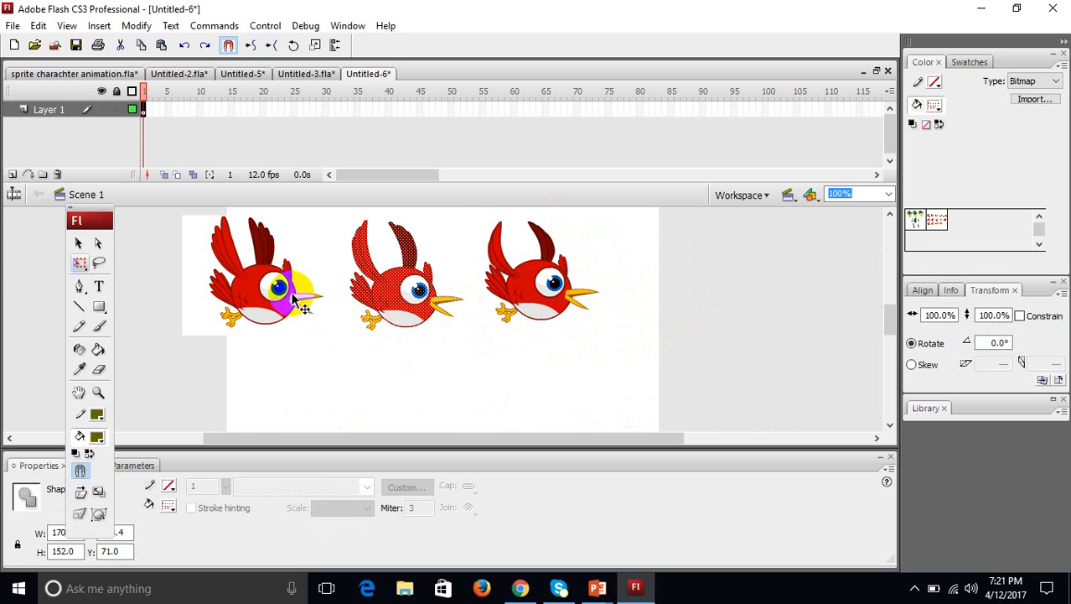
left_click(267, 310)
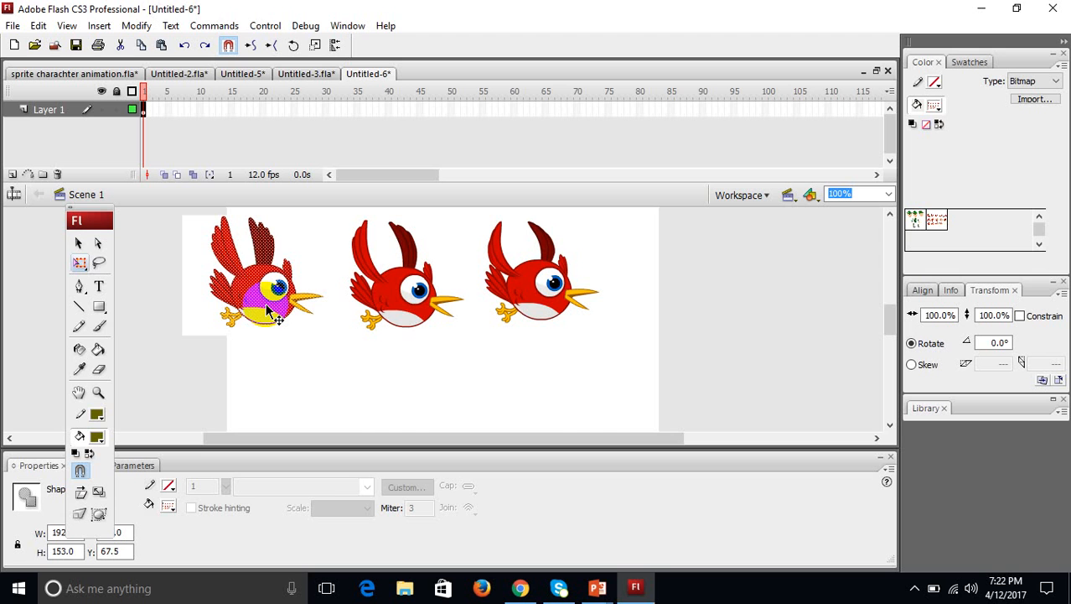
key("F8")
left_click(667, 136)
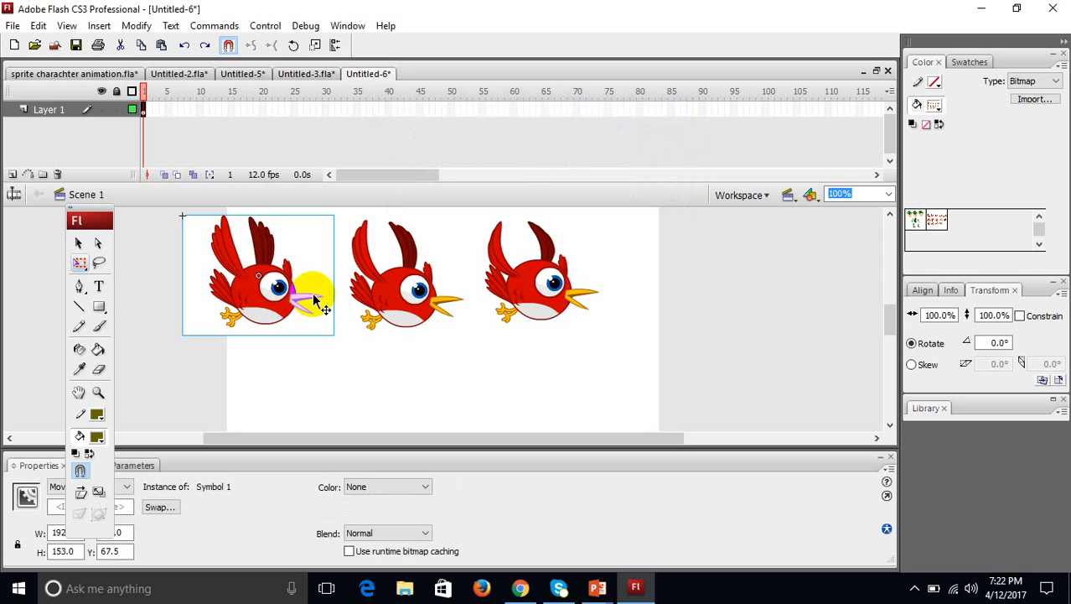
Cut the second and third birds from the main stage.
left_click_drag(576, 374, 345, 196)
left_click_drag(625, 362, 345, 193)
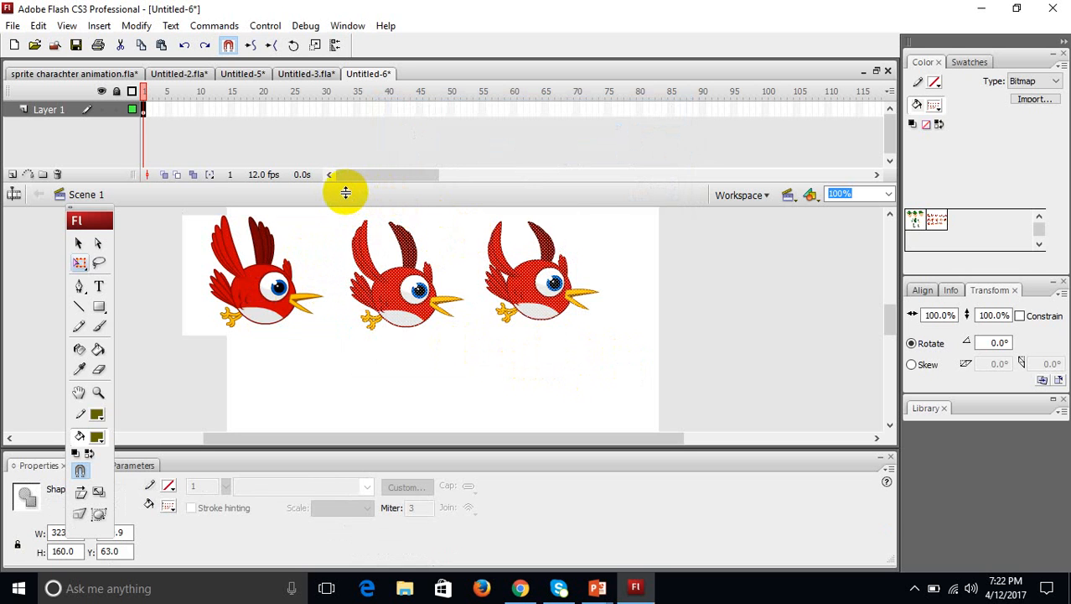
key("Delete")
Open the bird symbol for editing and insert a blank keyframe at frame 2 with onion skin outlines turned on.
left_click(241, 287)
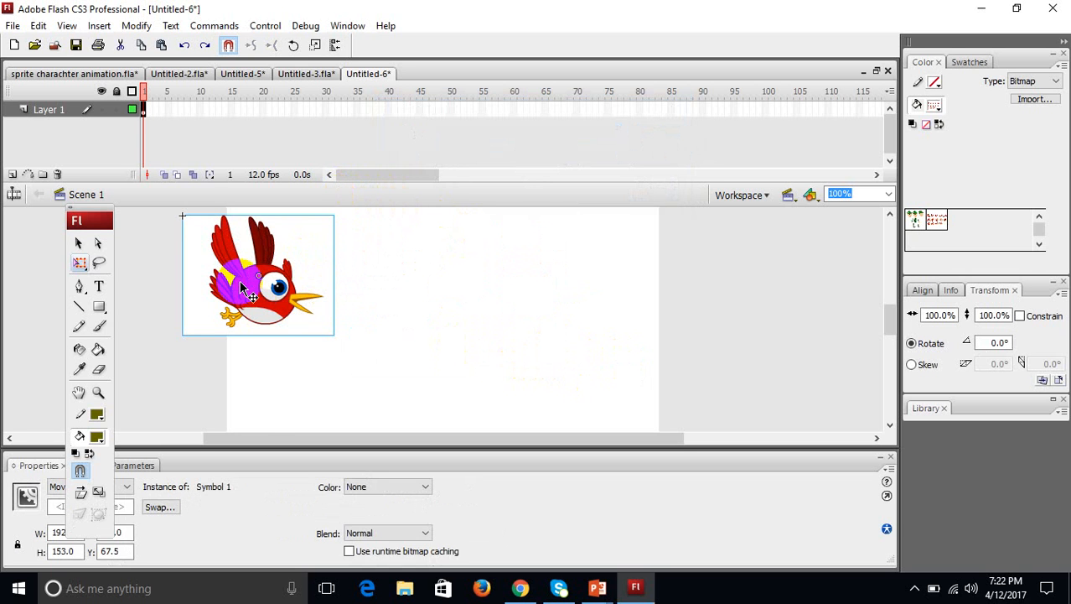
double_click(240, 288)
left_click(147, 109)
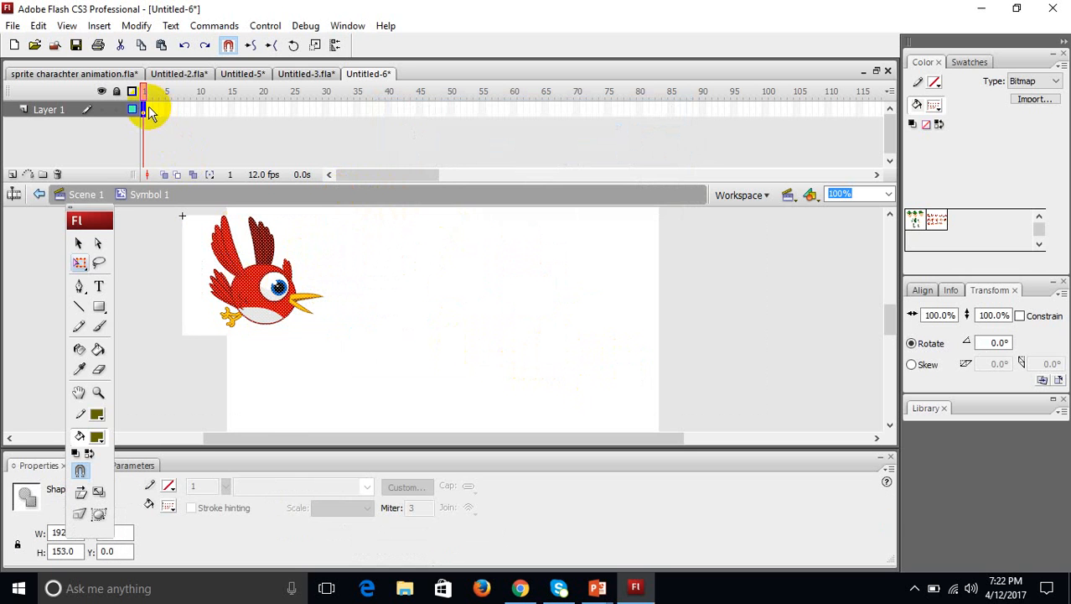
left_click(147, 107)
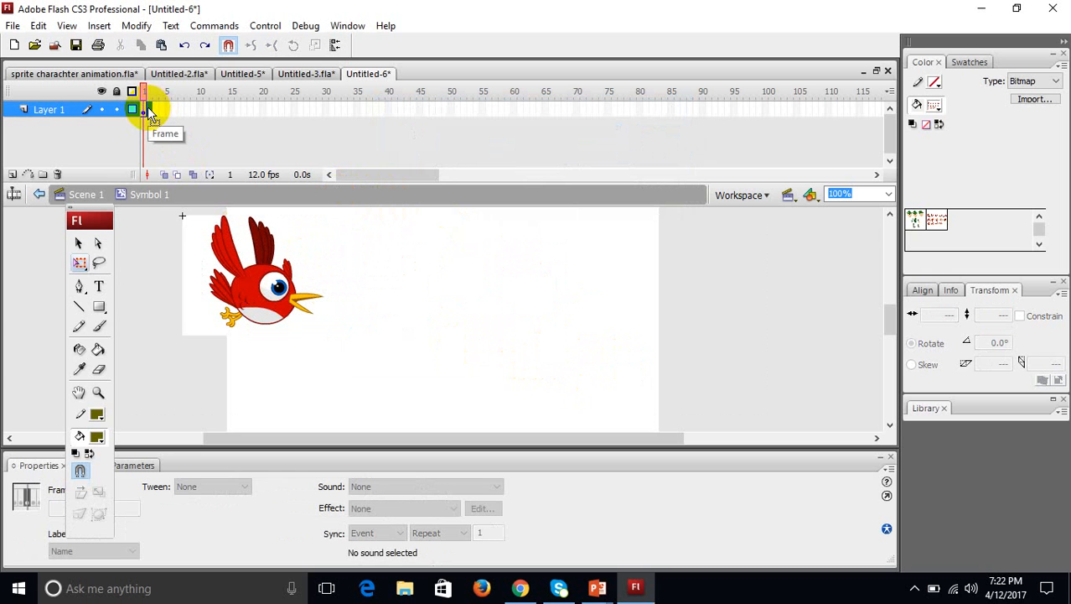
left_click(178, 174)
key("F7")
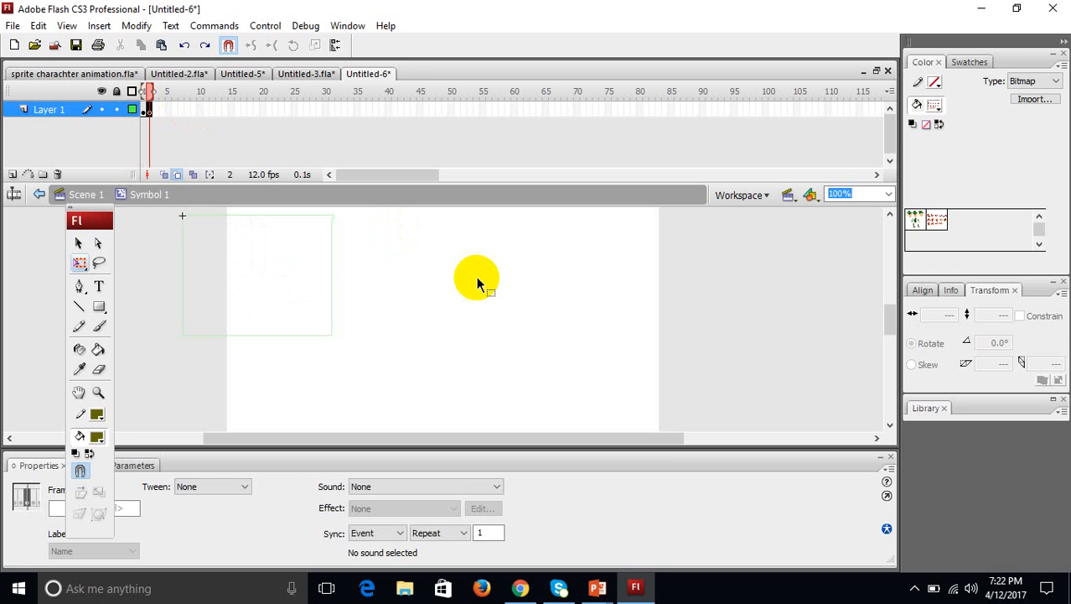
Paste the two cut birds into frame 2 and align the second bird with the first bird's onion skin outline.
key("ctrl+v")
left_click(652, 365)
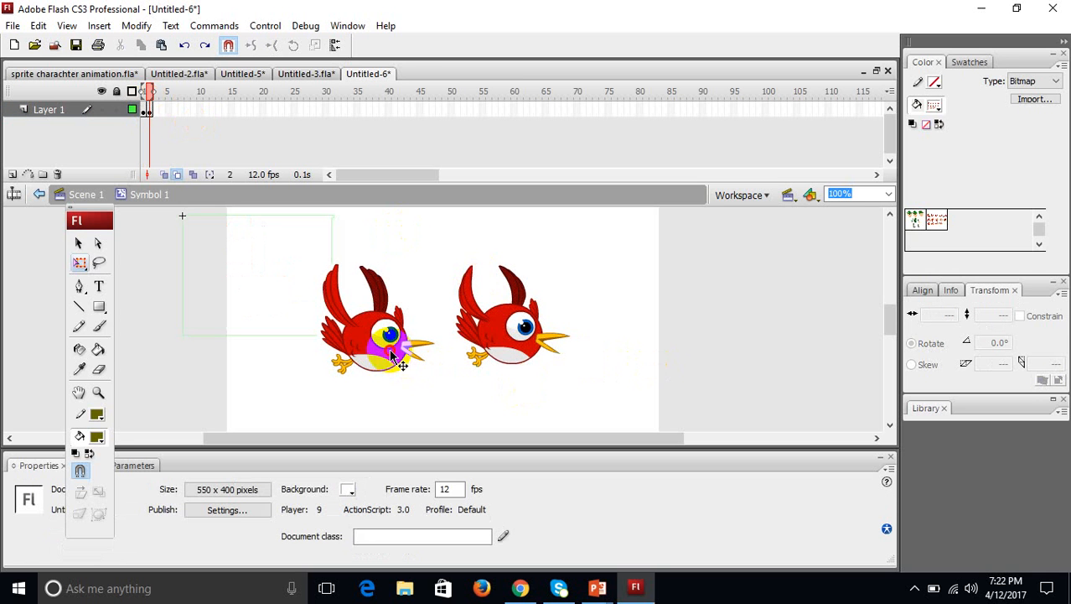
left_click_drag(390, 347, 268, 307)
left_click(152, 113)
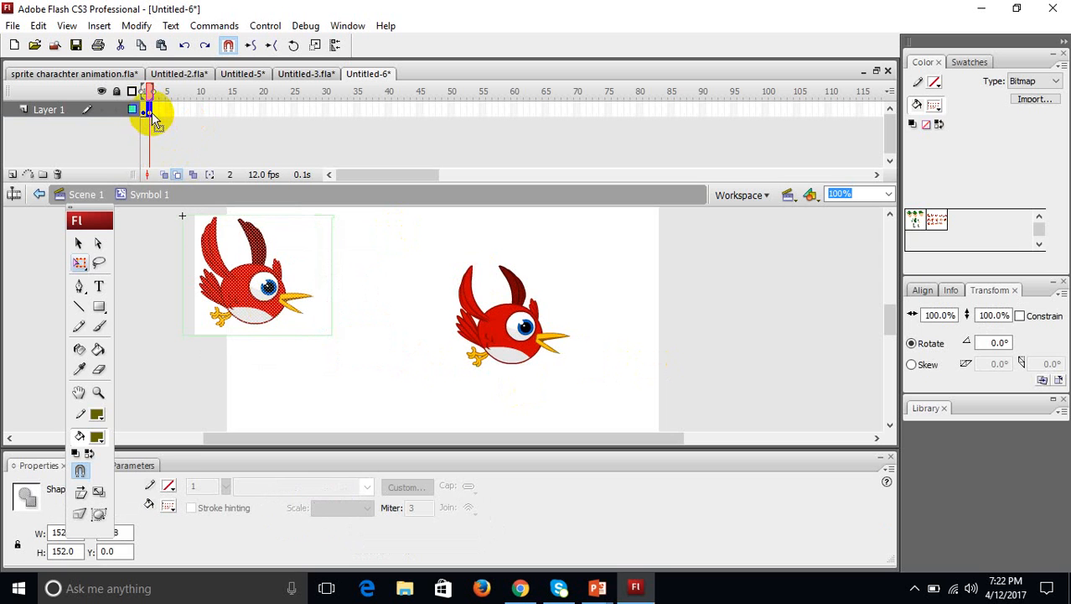
left_click(155, 113)
key("F7")
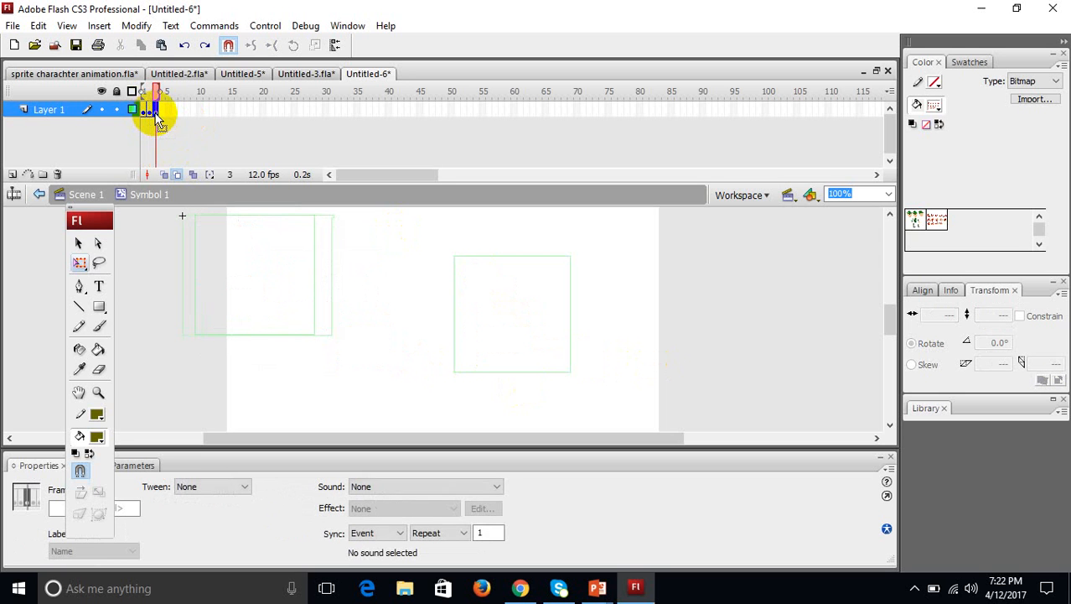
key("ctrl+z")
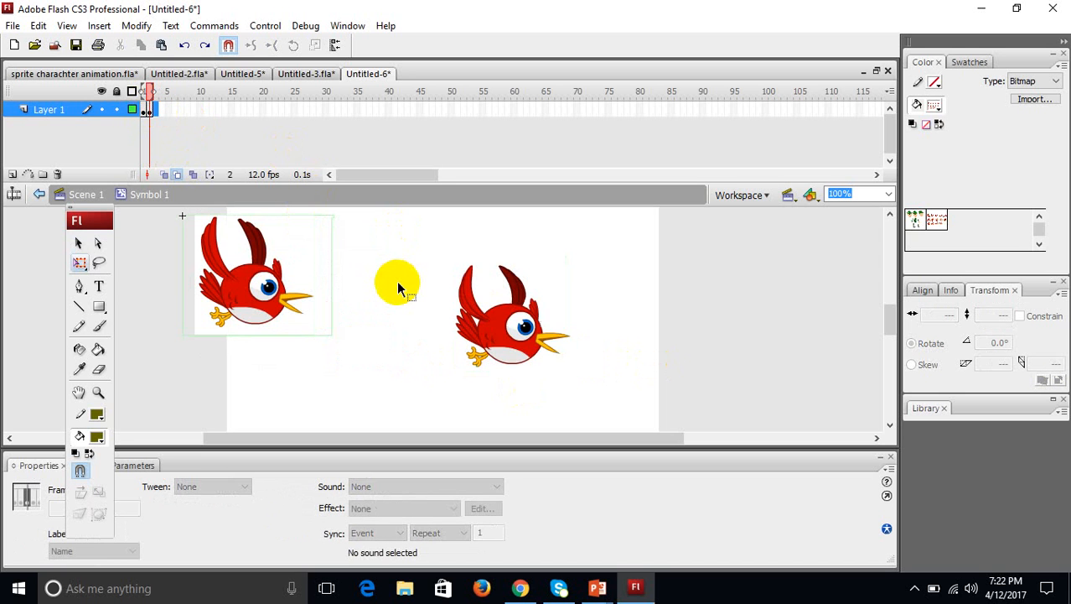
Move the third bird from frame 2 into a new blank keyframe at frame 3 and align it with the onion skin outlines.
left_click(613, 342)
left_click(496, 332)
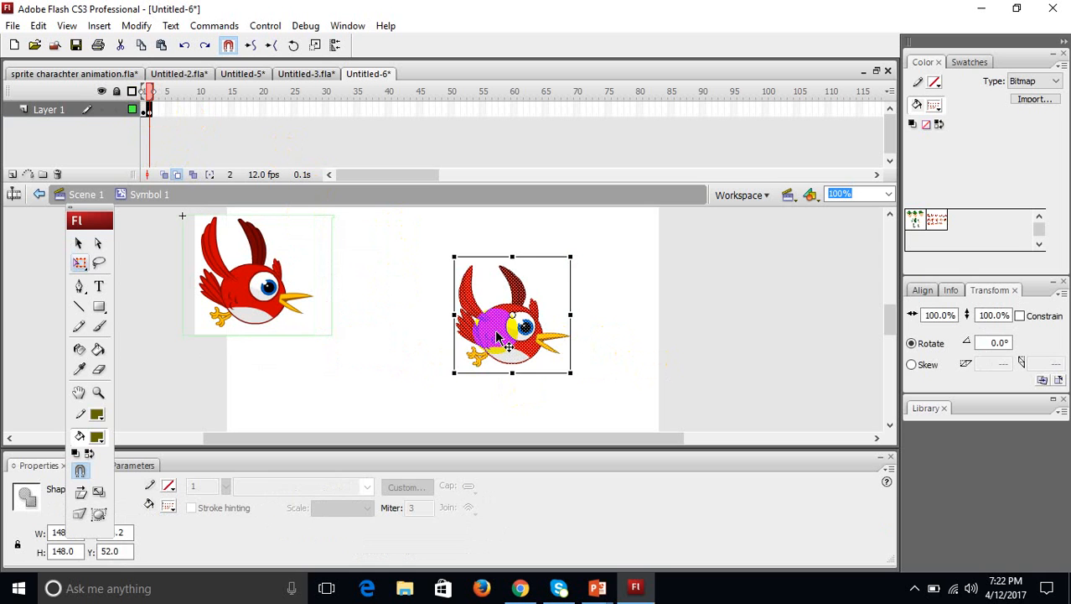
key("Delete")
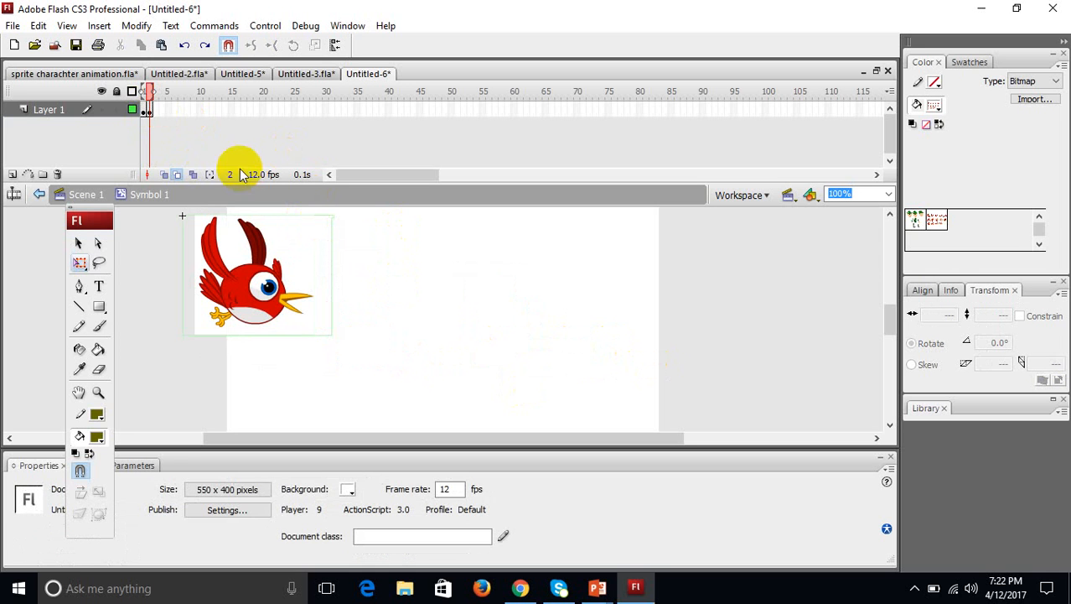
left_click(158, 111)
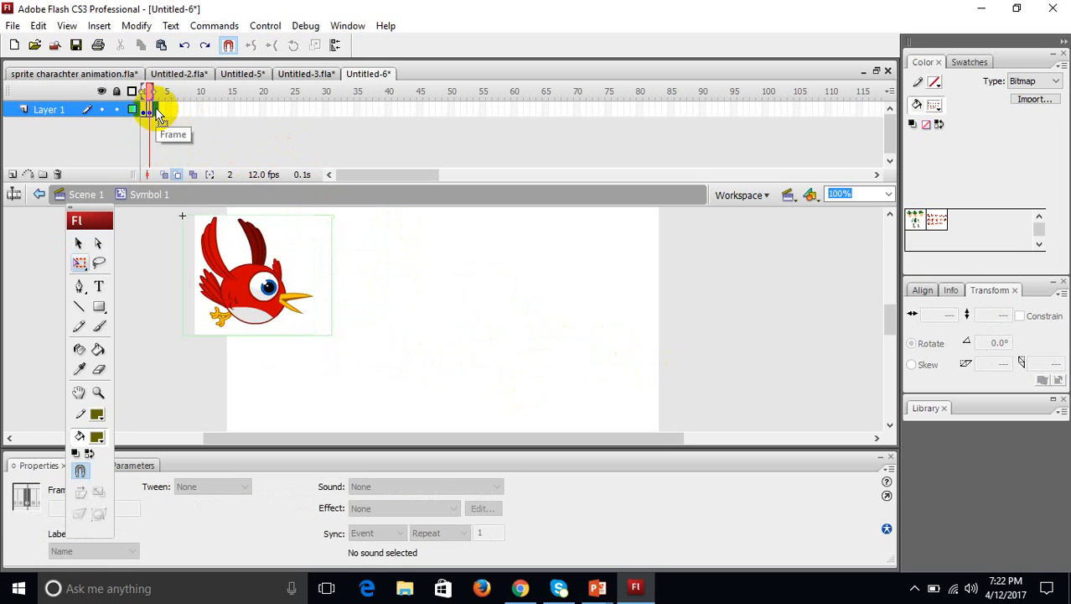
left_click(160, 113)
key("ctrl+v")
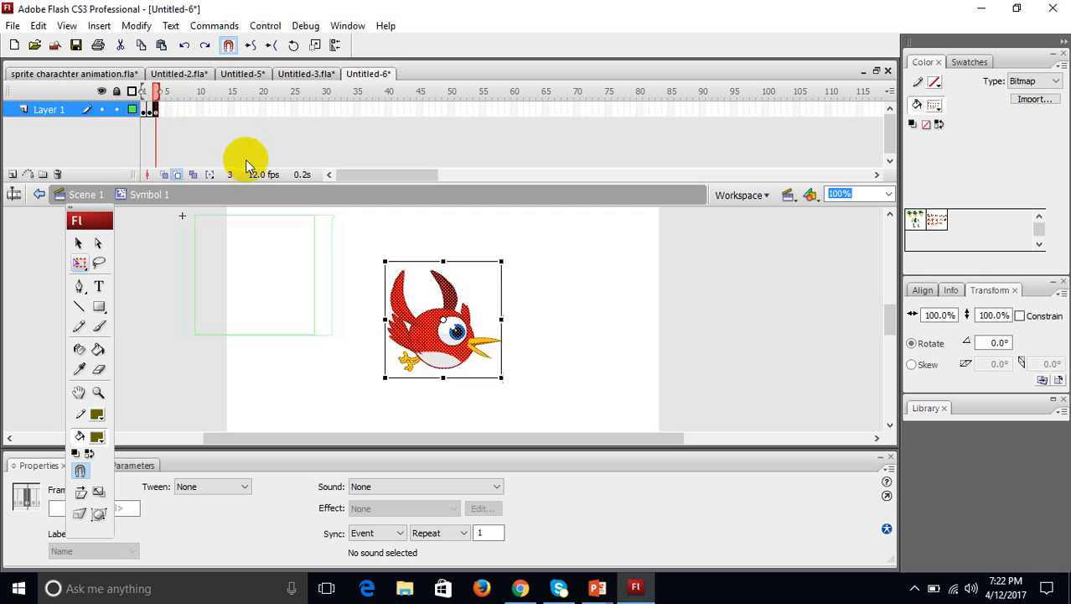
left_click_drag(436, 328, 264, 289)
Turn off the onion skin outlines, and nudge the frame 2 bird slightly to the right to line it up with the neighbouring keyframes.
left_click(150, 110)
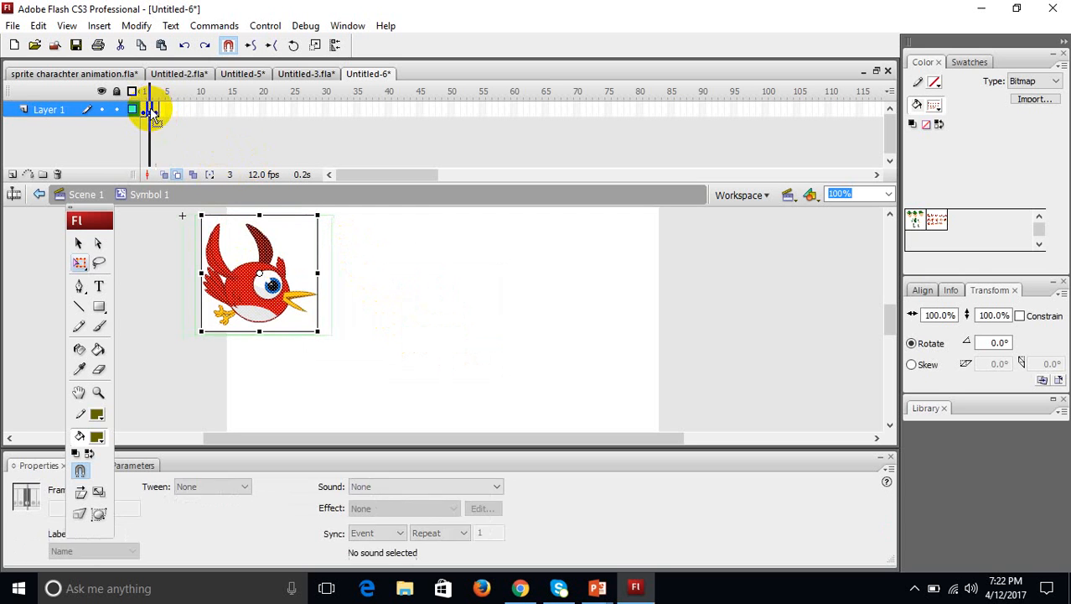
left_click(143, 110)
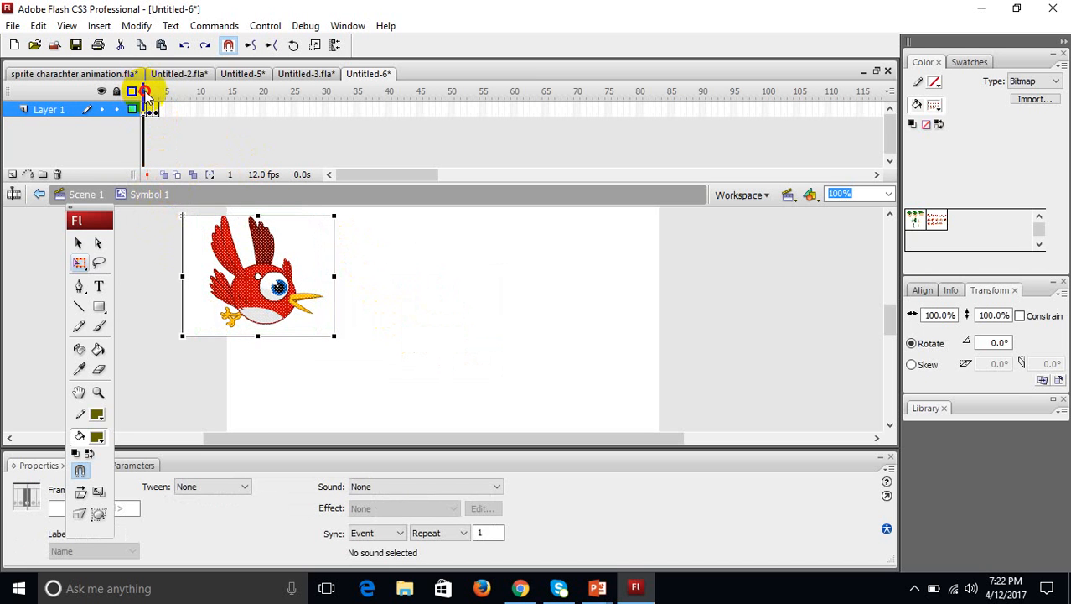
left_click_drag(145, 91, 142, 91)
left_click(145, 110)
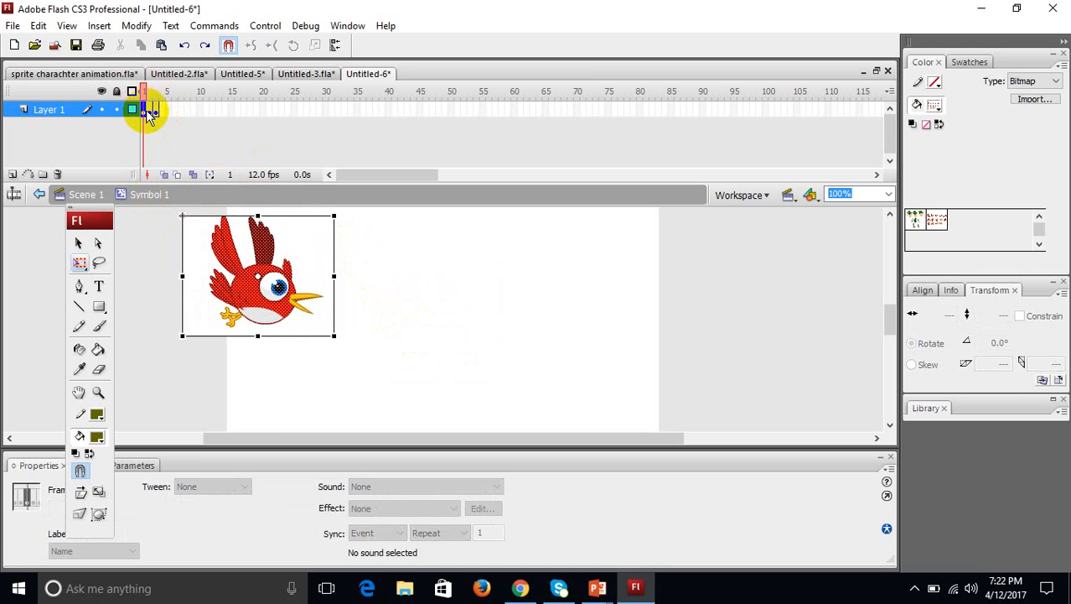
left_click(151, 112)
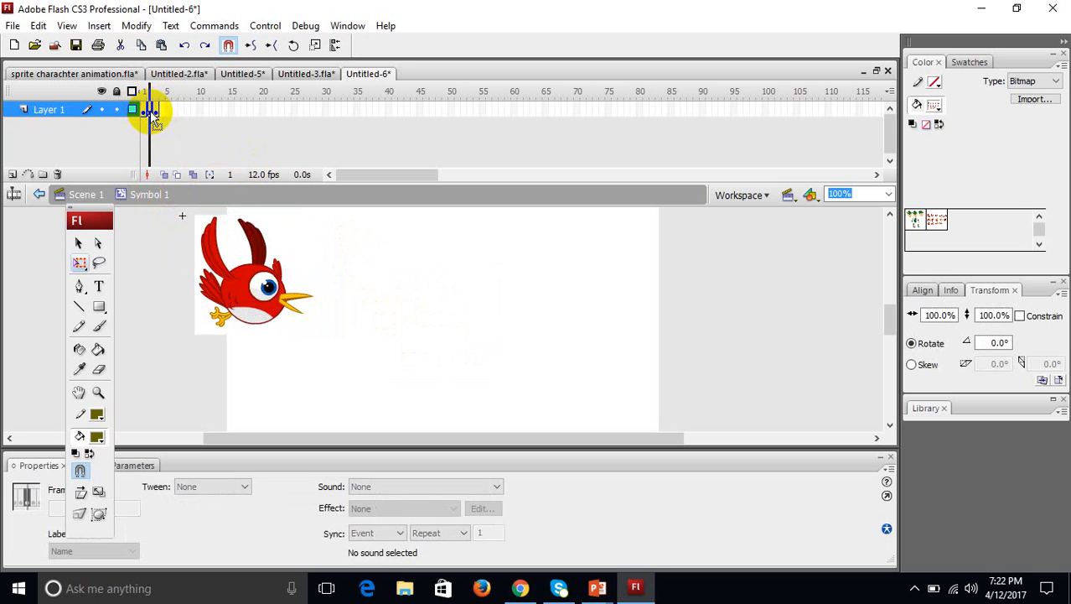
key("Right")
key("Right")
key("Right")
key("Right")
key("Right")
key("Right")
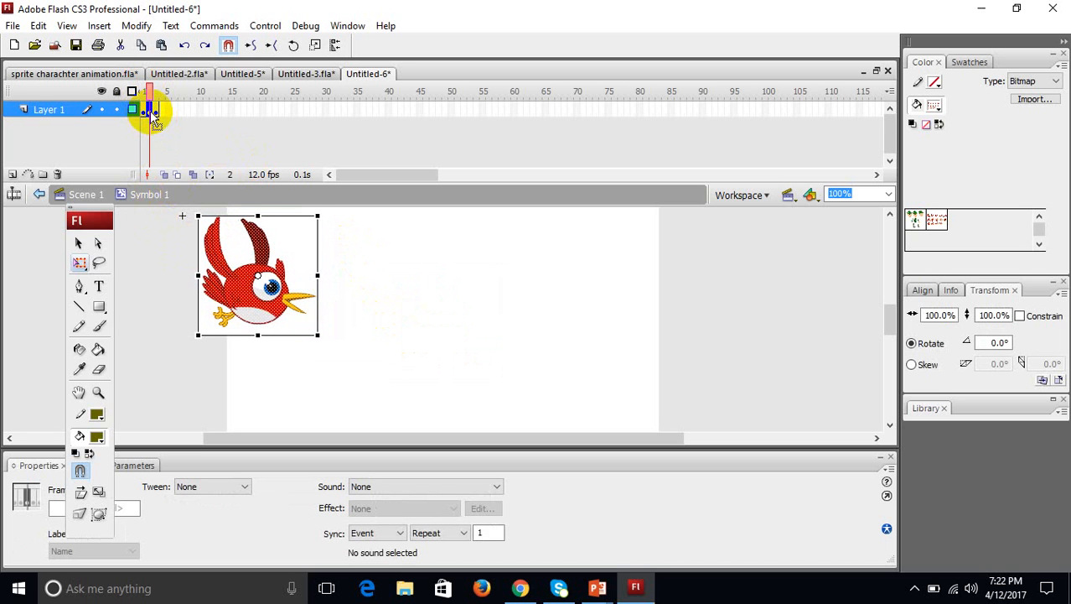
left_click(156, 112)
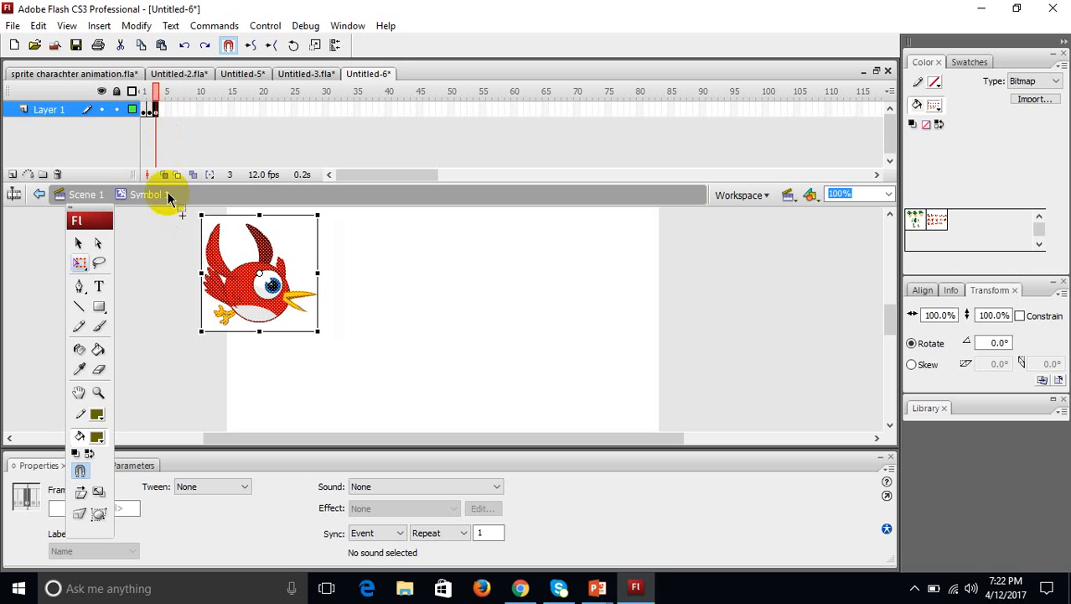
mouse_move(153, 93)
left_mouse_down()
mouse_move(141, 88)
mouse_move(168, 92)
mouse_move(143, 84)
mouse_move(185, 91)
mouse_move(151, 91)
left_mouse_up()
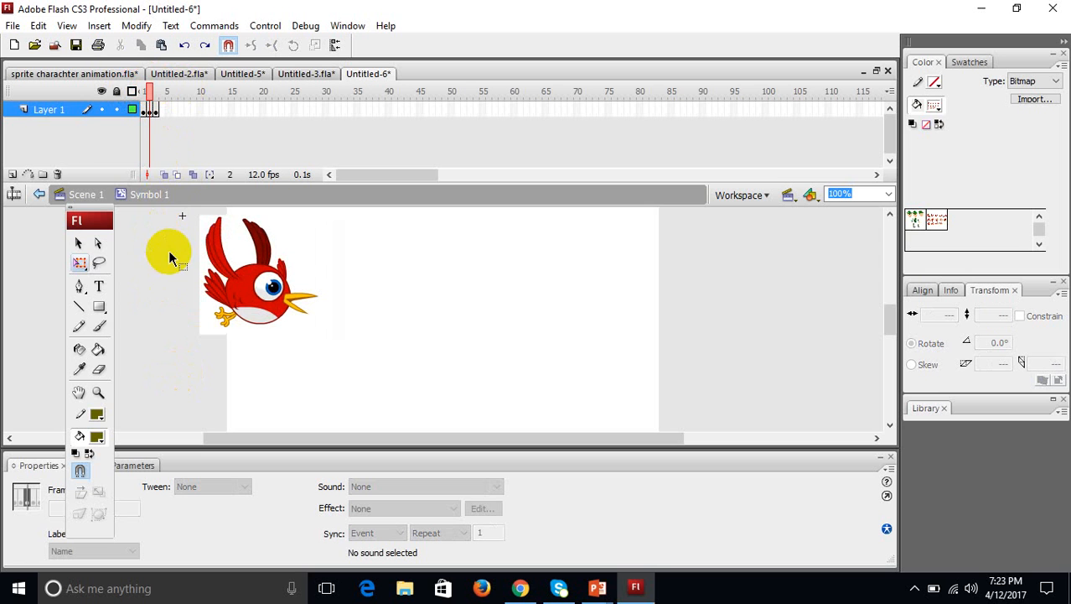
Leave symbol editing for Scene 1, test the movie to watch the bird fly, and close the preview.
left_click(84, 194)
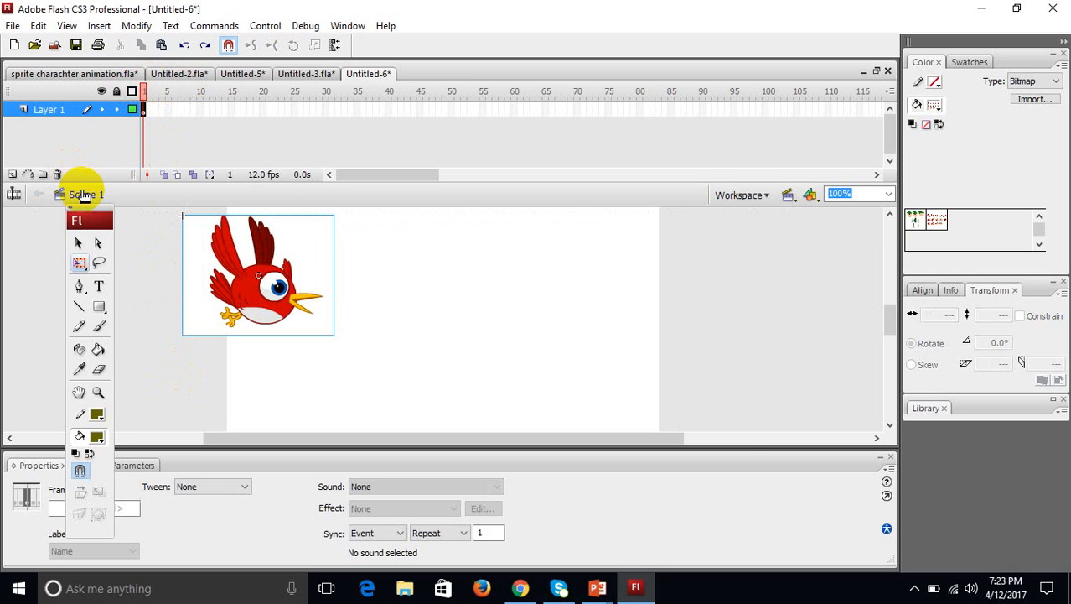
key("ctrl+Return")
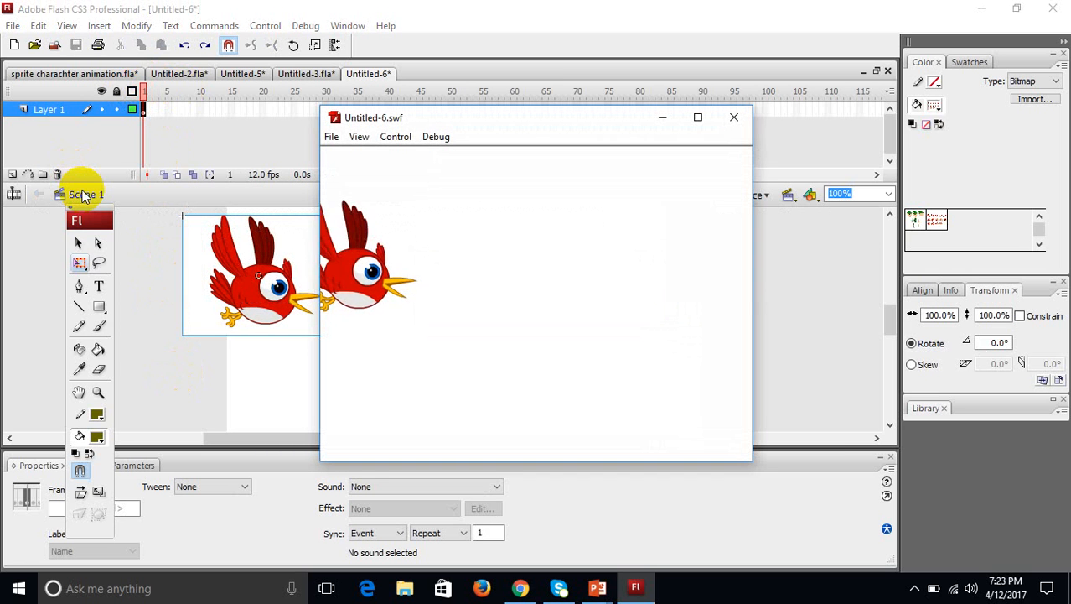
left_click(734, 117)
Move the bird instance fully onto the stage near its centre, at about Y 95.5, and test the movie again.
left_click_drag(259, 294, 406, 316)
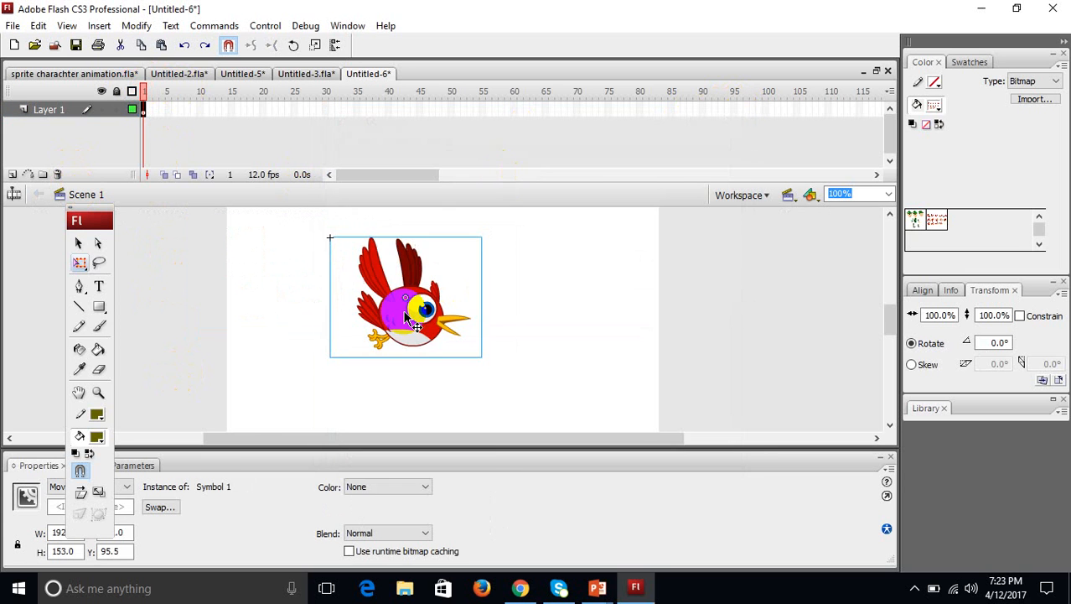
key("ctrl+Return")
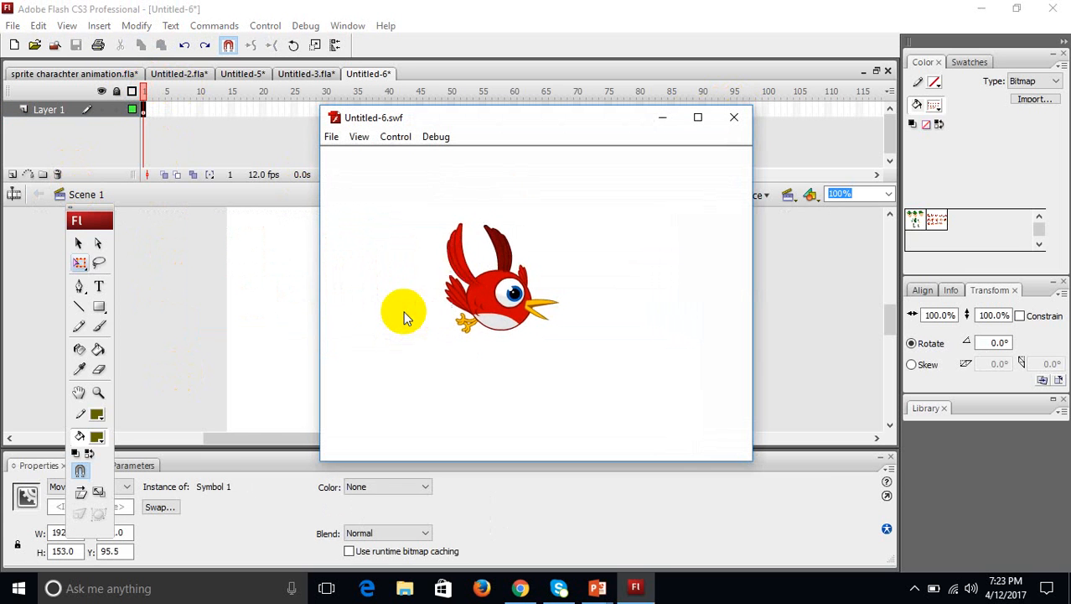
left_click(734, 118)
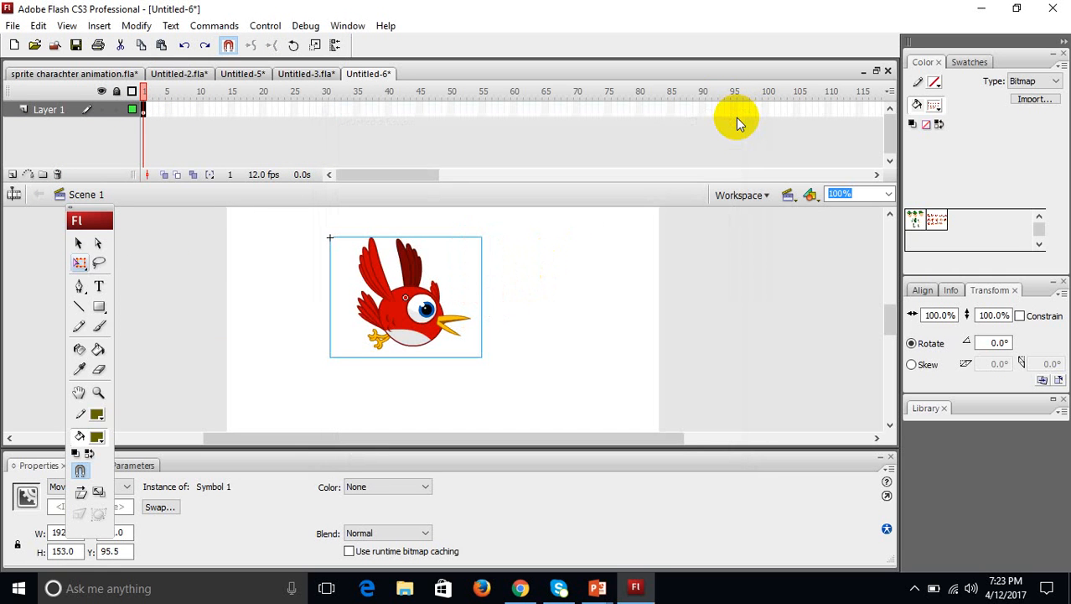
Minimize the Flash and Chrome windows to get back to the desktop.
left_click(985, 10)
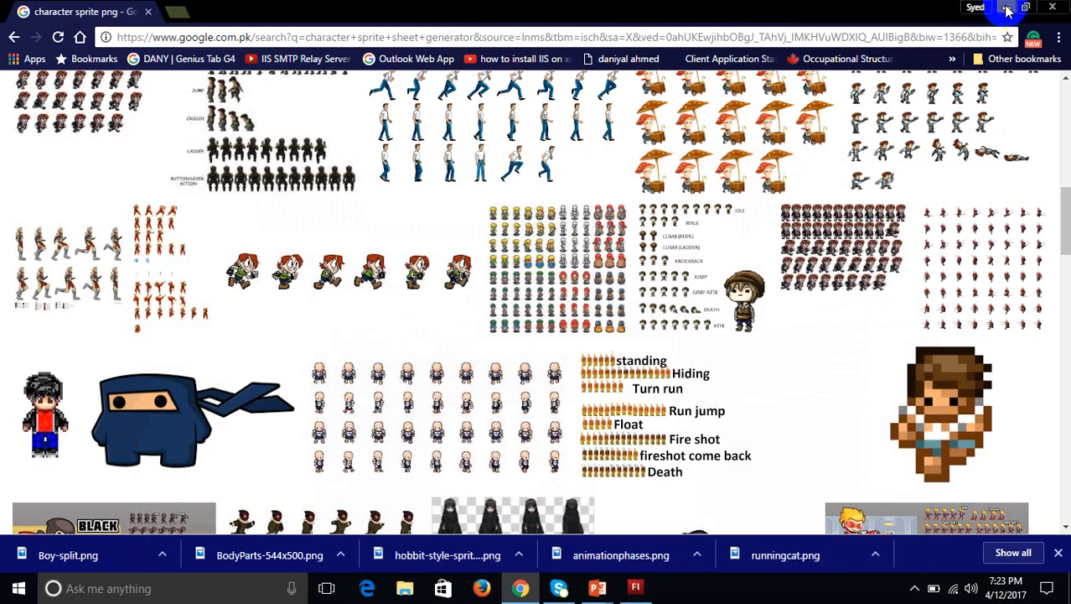
left_click(1007, 9)
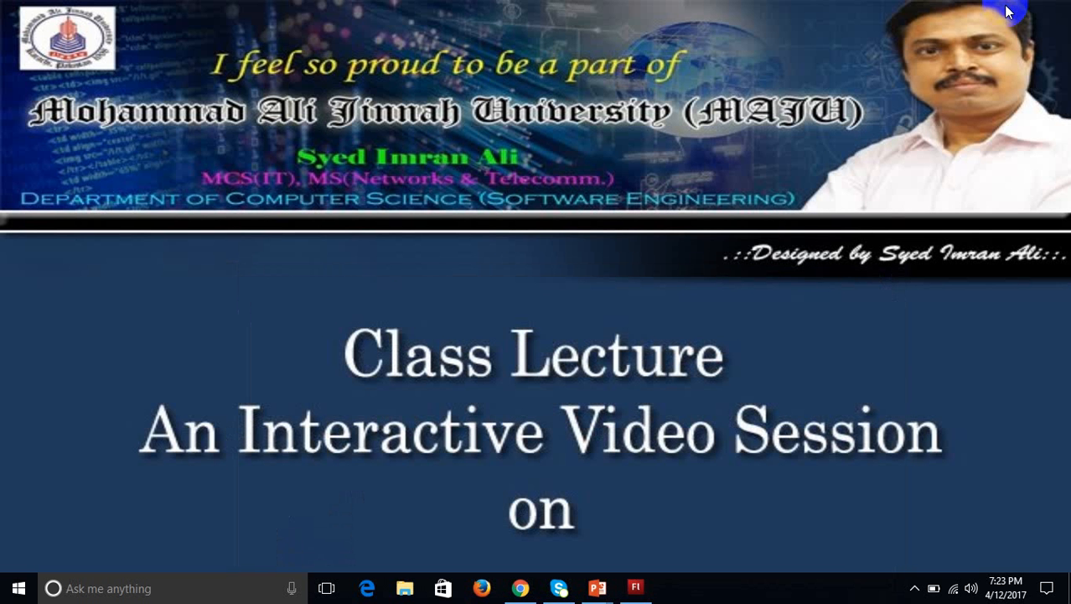